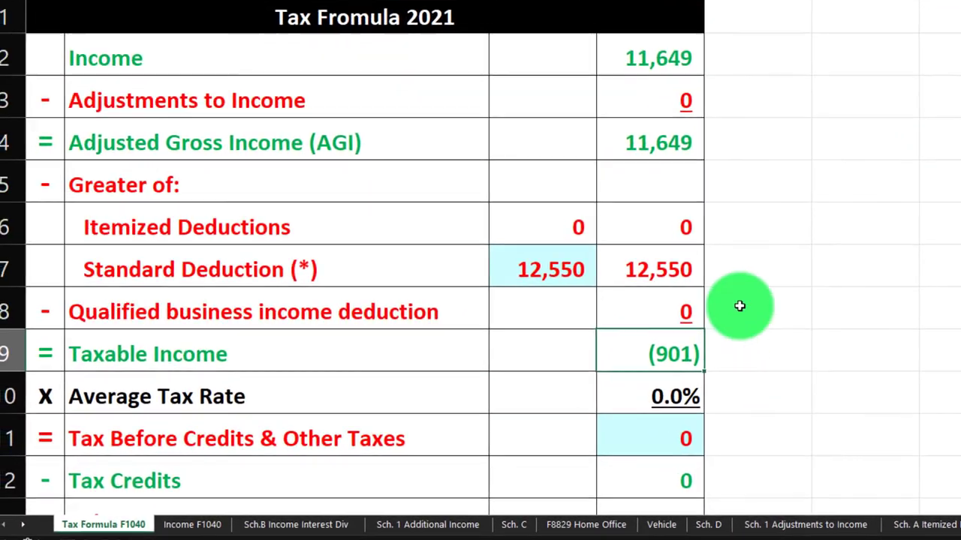
# - Review the income, adjustments, standard deduction and taxable income cells in the Tax Formula F1040 sheet
pyautogui.click(675, 100)
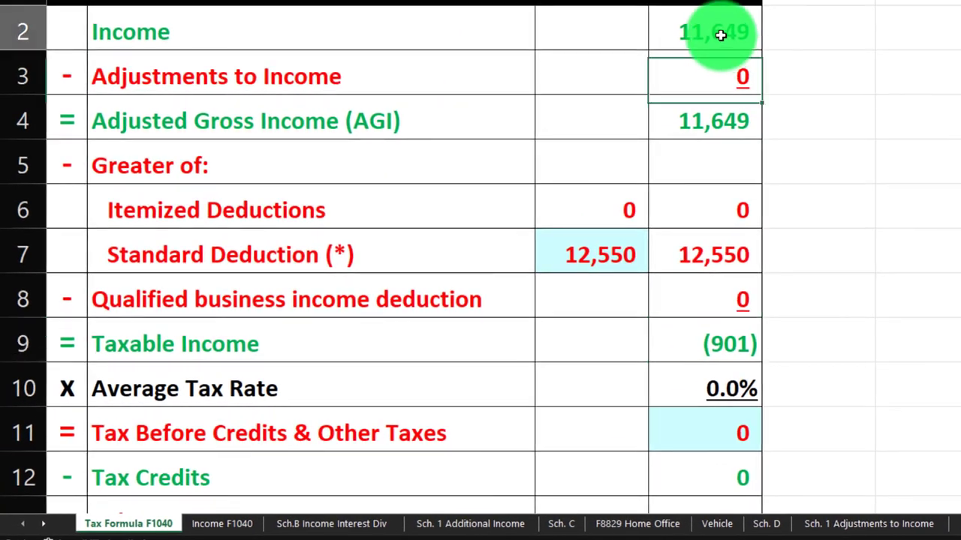
pyautogui.click(660, 57)
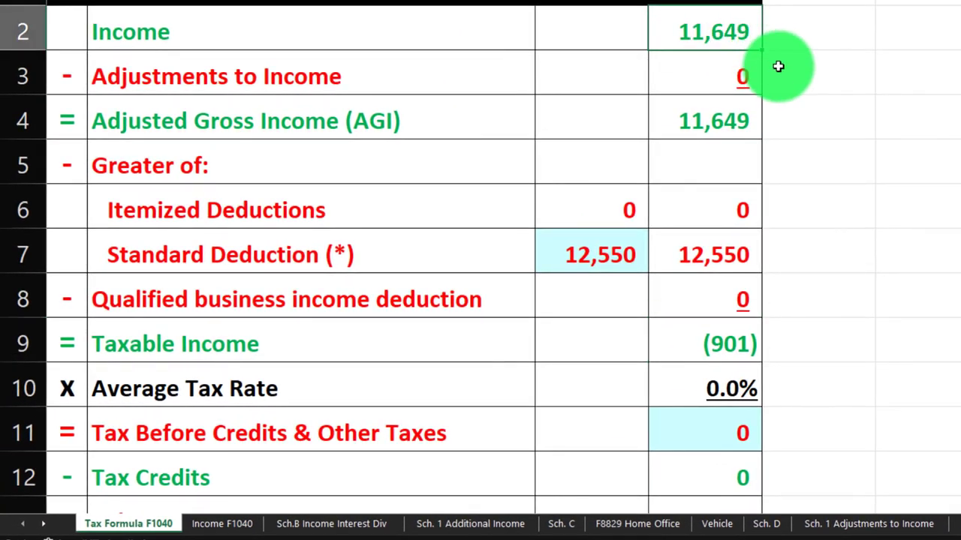
pyautogui.click(610, 252)
pyautogui.click(678, 352)
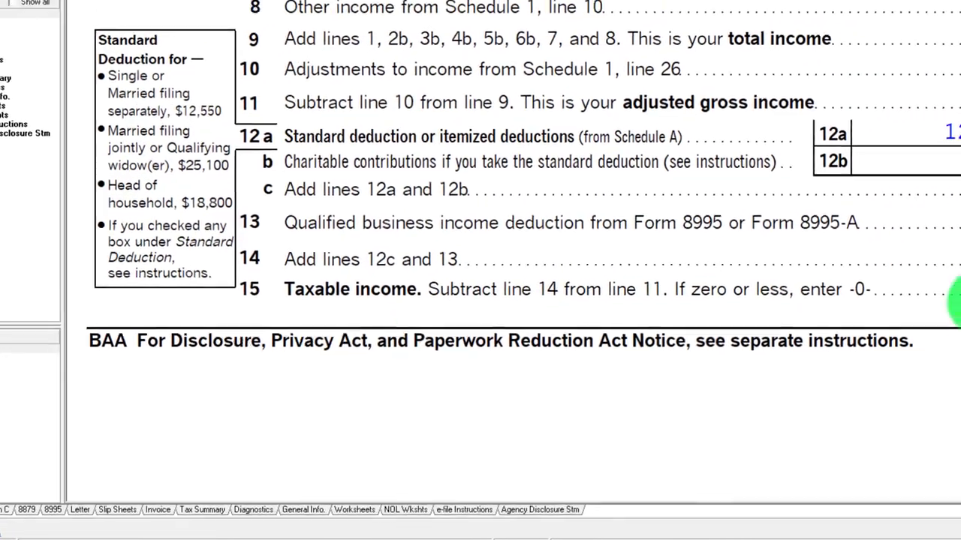
# - Examine Form 1040 in the tax software, from the taxable income line through the earned income credit and refund lines
pyautogui.scroll(-5, 150, 375)
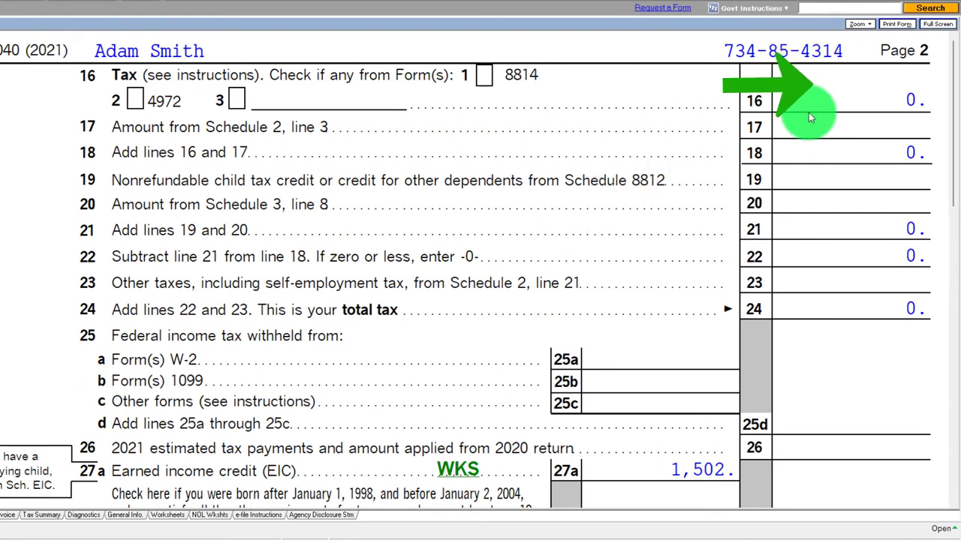
pyautogui.scroll(-3, 808, 112)
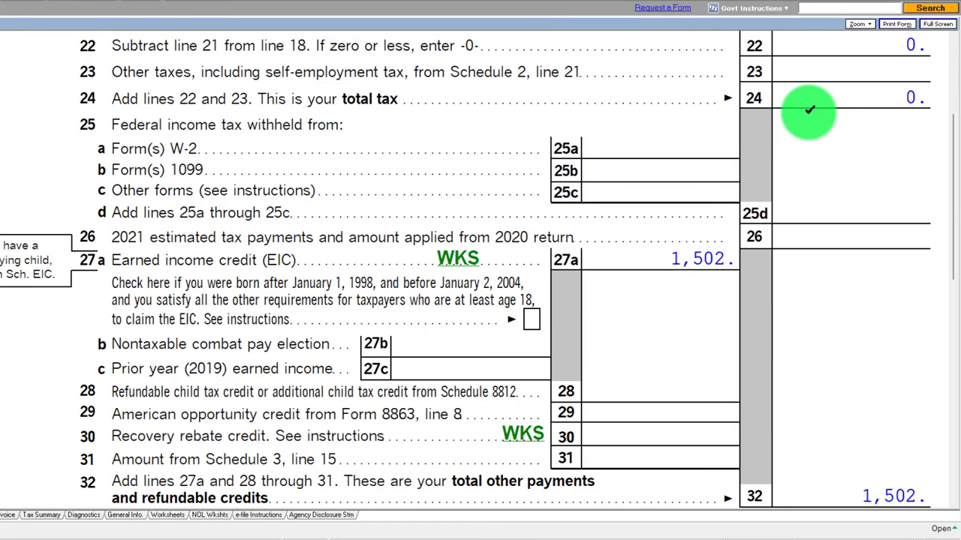
pyautogui.scroll(-1, 648, 256)
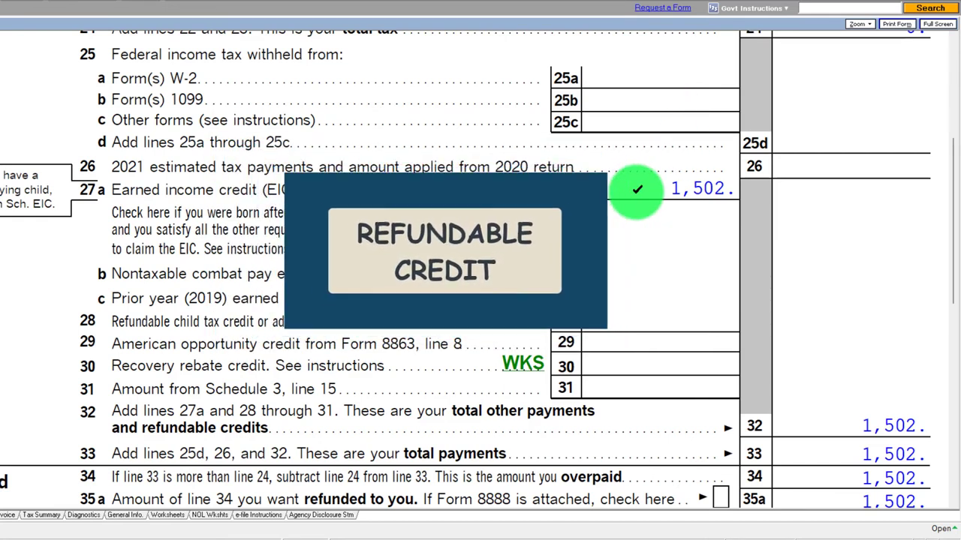
pyautogui.scroll(-1, 465, 270)
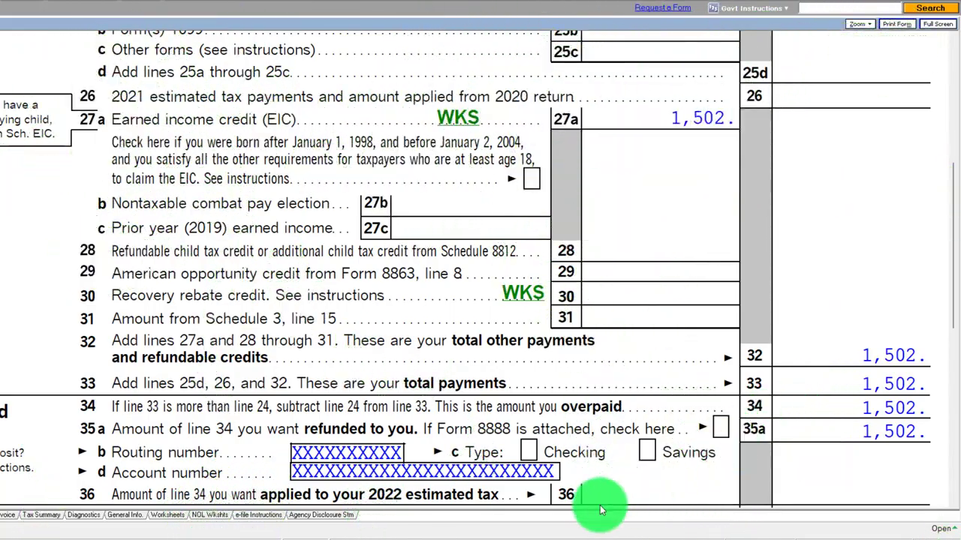
# - Switch back to the Excel tax formula worksheet and highlight the Tax Payments & Refundable Credits row
pyautogui.click(521, 539)
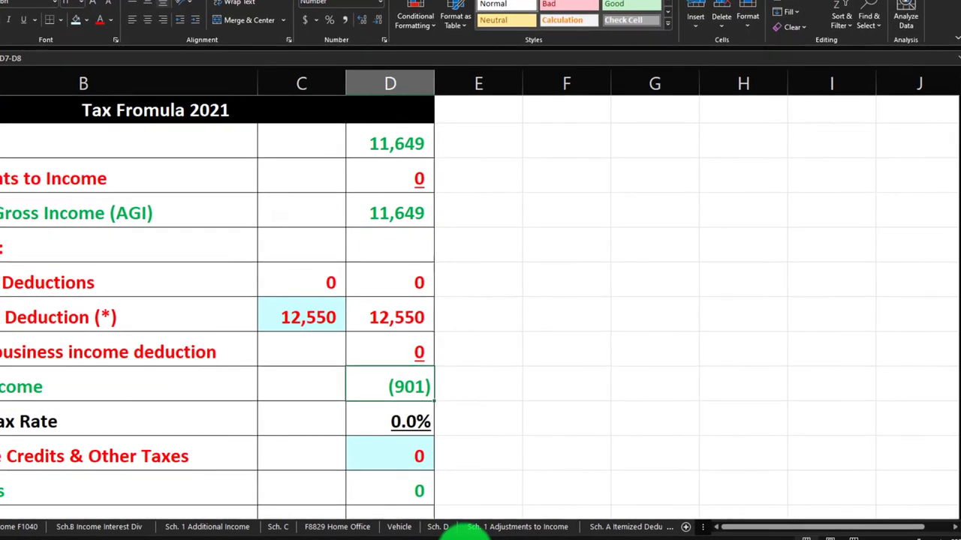
pyautogui.scroll(-3, 433, 453)
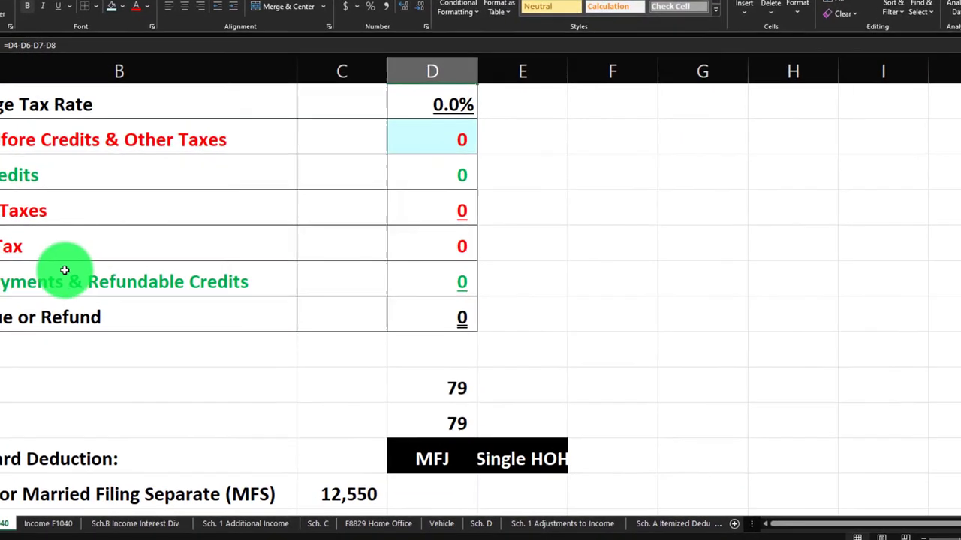
pyautogui.click(192, 274)
pyautogui.moveTo(230, 271); pyautogui.dragTo(423, 278)
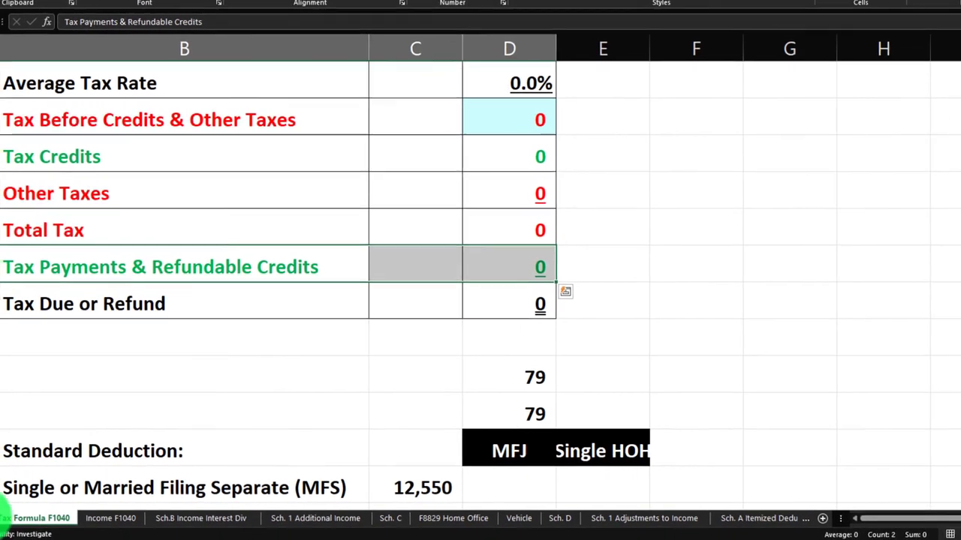
# - Add a new worksheet named EIC between the F8812 CTC DC and Payments sheets
pyautogui.click(2, 511)
pyautogui.click(2, 511)
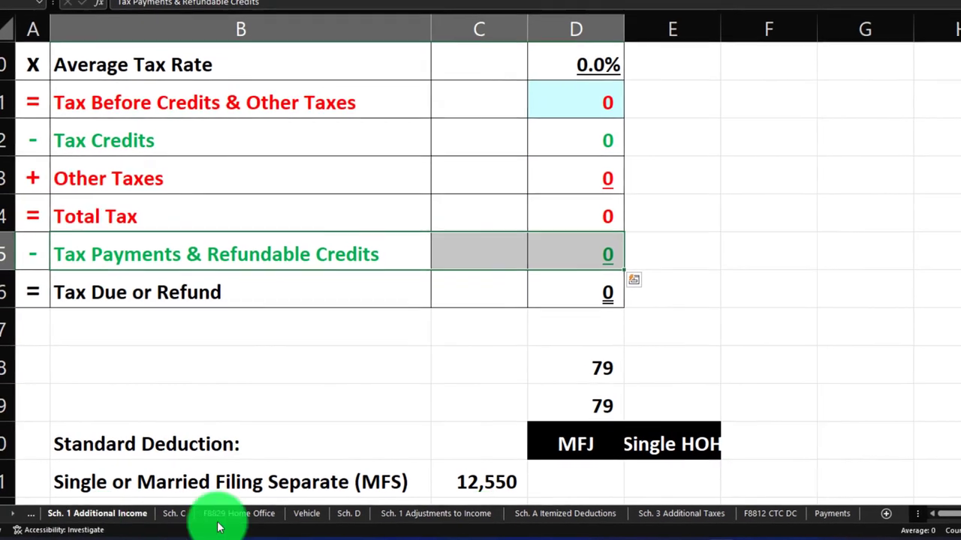
pyautogui.click(782, 512)
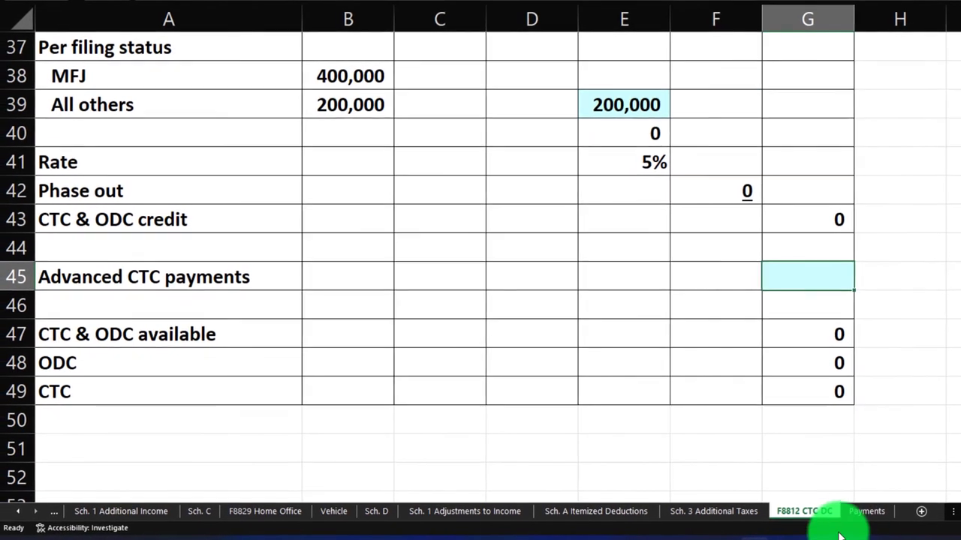
pyautogui.click(928, 515)
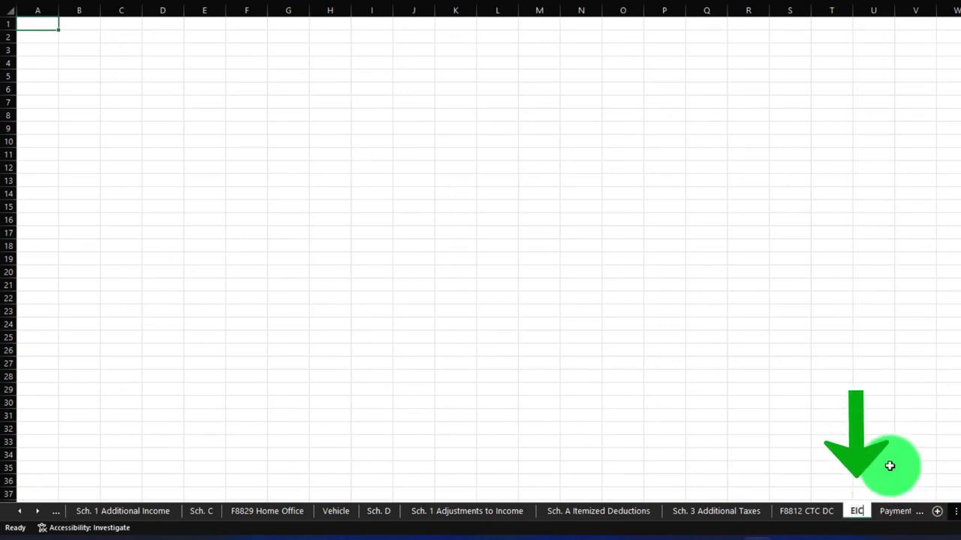
pyautogui.click(208, 247)
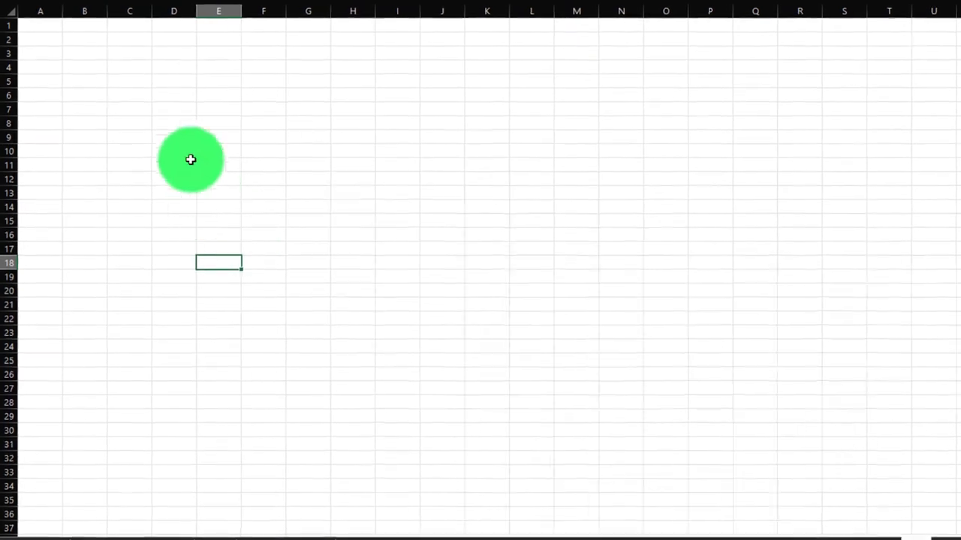
# - Format all cells of the EIC sheet as Currency with no symbol, zero decimal places and negatives in red parentheses
pyautogui.click(9, 10)
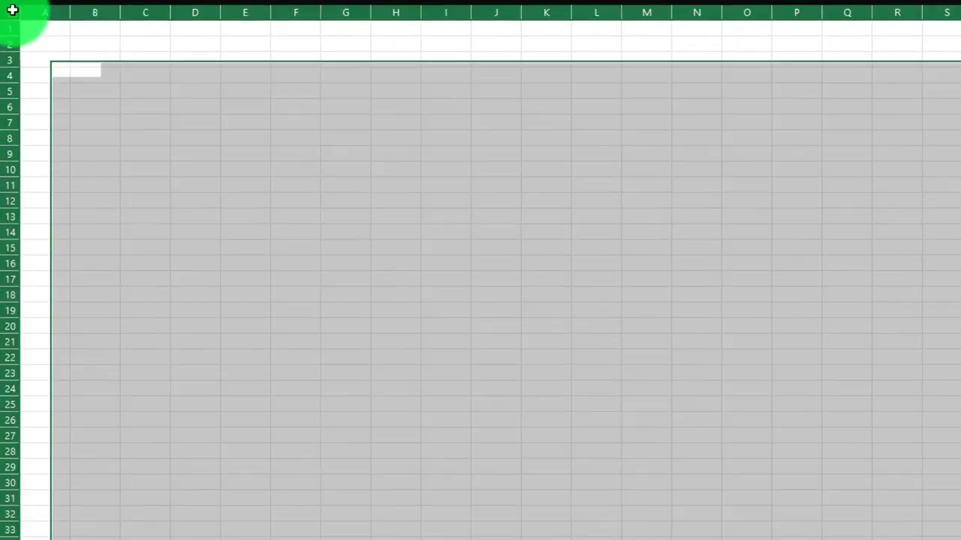
pyautogui.rightClick(136, 93)
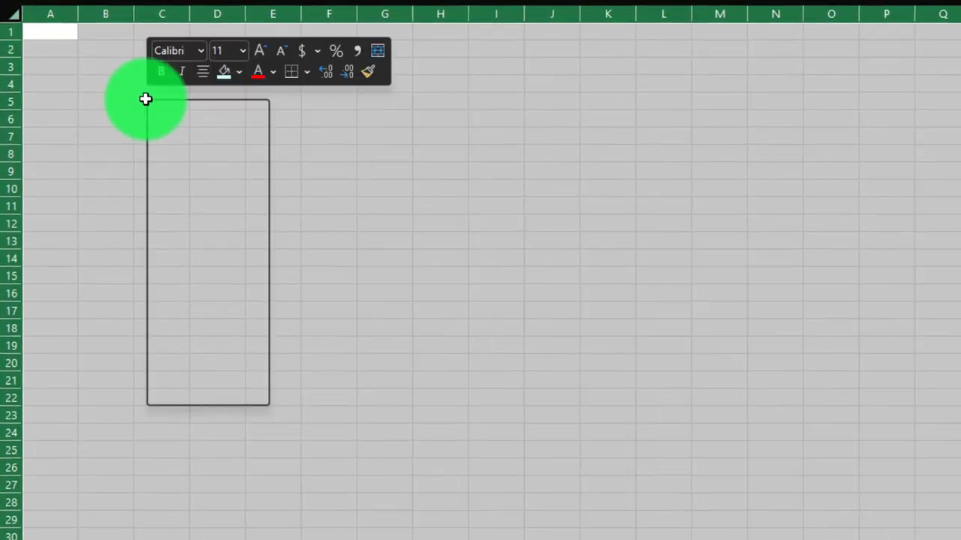
pyautogui.click(215, 322)
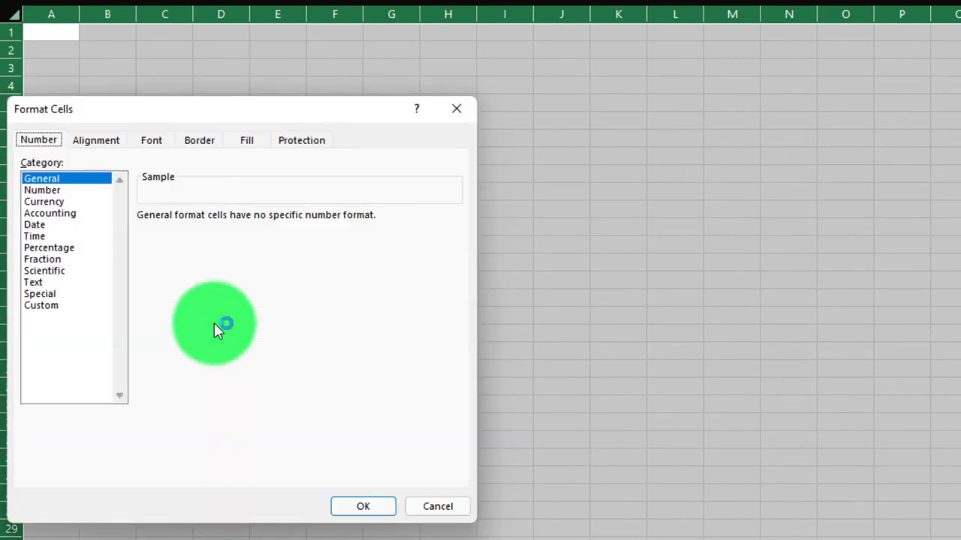
pyautogui.click(59, 201)
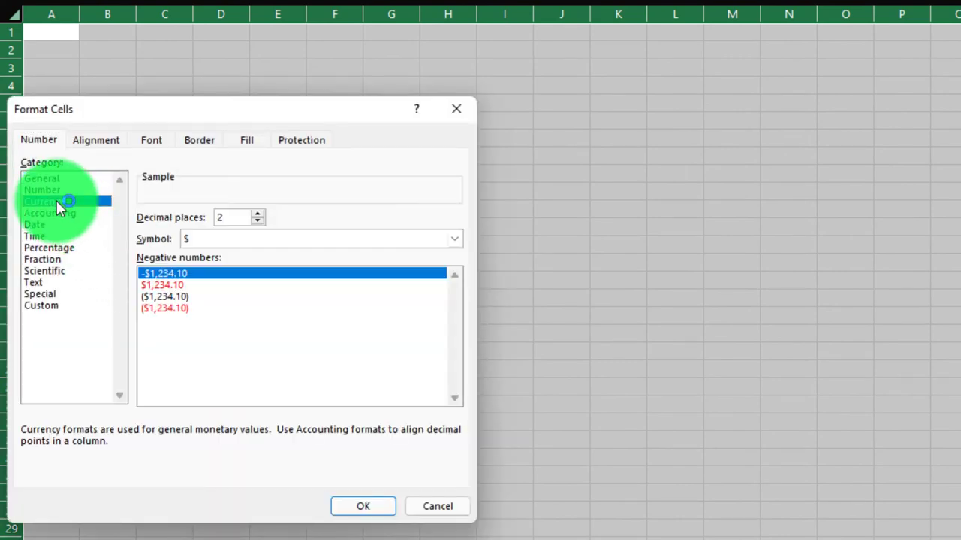
pyautogui.click(164, 307)
pyautogui.click(267, 240)
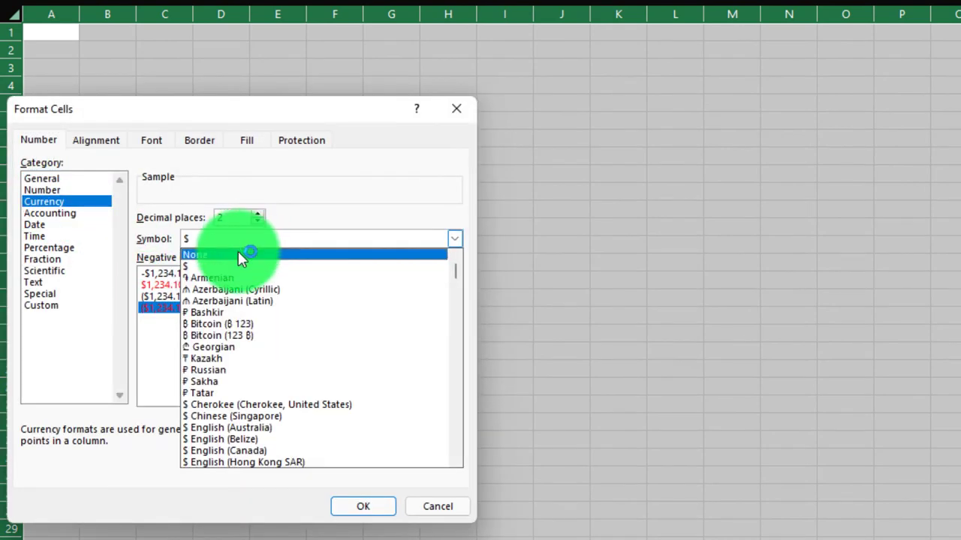
pyautogui.click(240, 254)
pyautogui.click(259, 222)
pyautogui.click(259, 221)
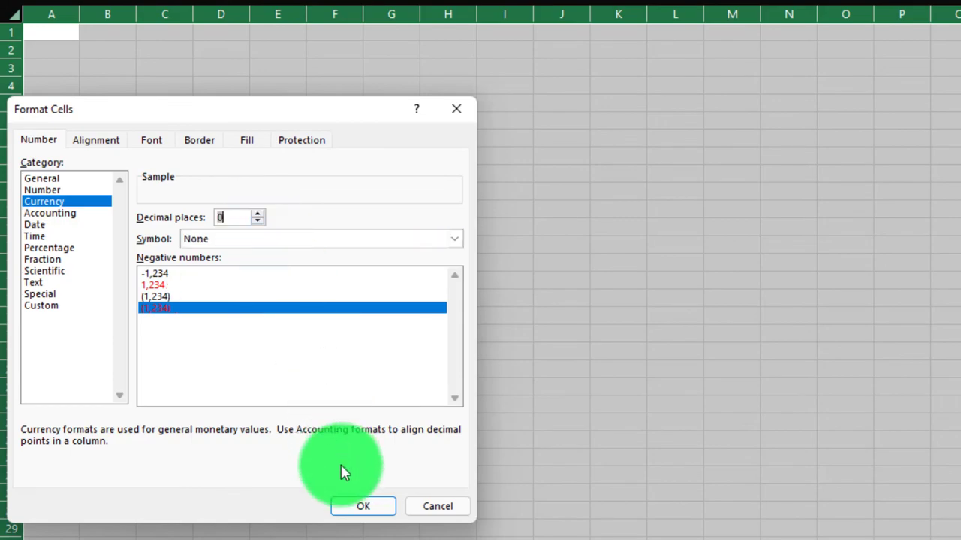
pyautogui.click(354, 504)
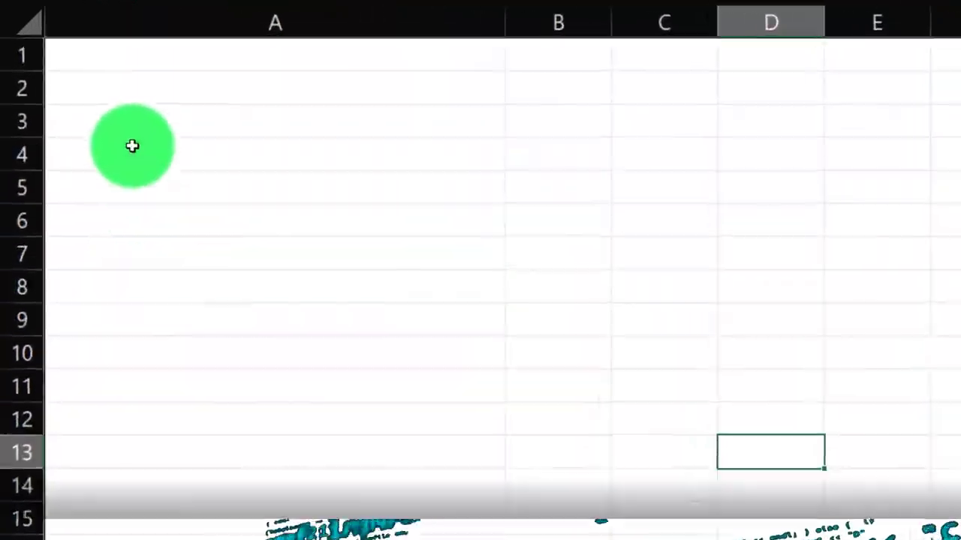
# - Enter the label EIC in A2 and the credit amount 1502 in B2
pyautogui.click(124, 89)
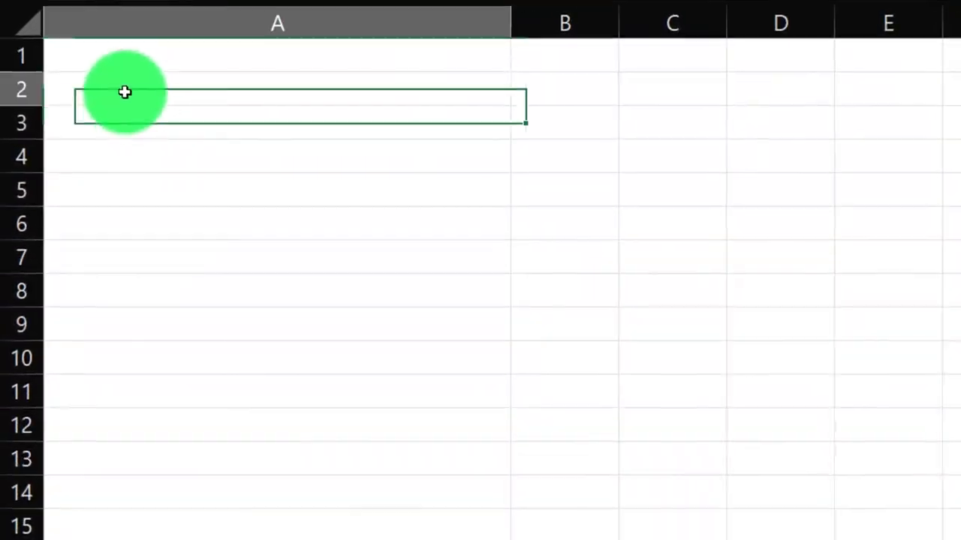
pyautogui.write('El')
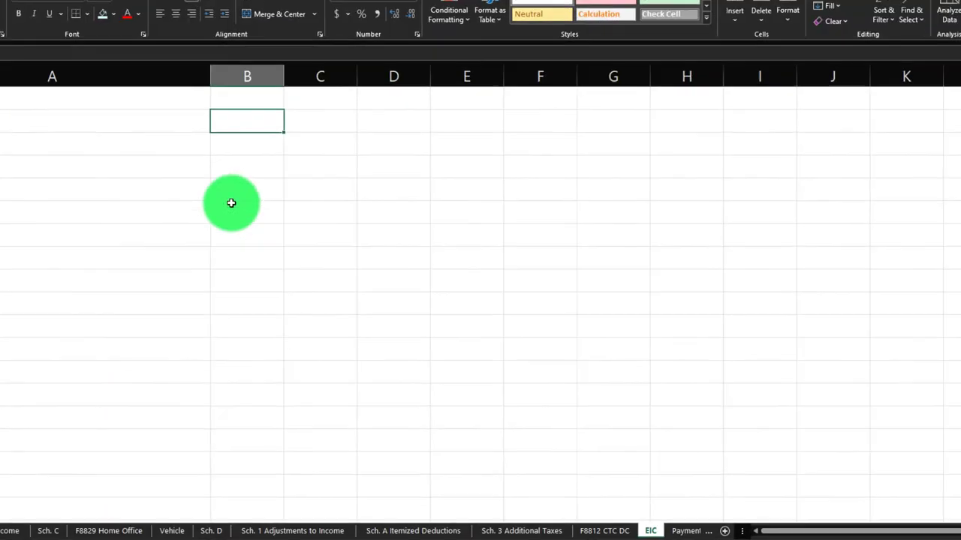
pyautogui.write('1502')
pyautogui.press('Return')
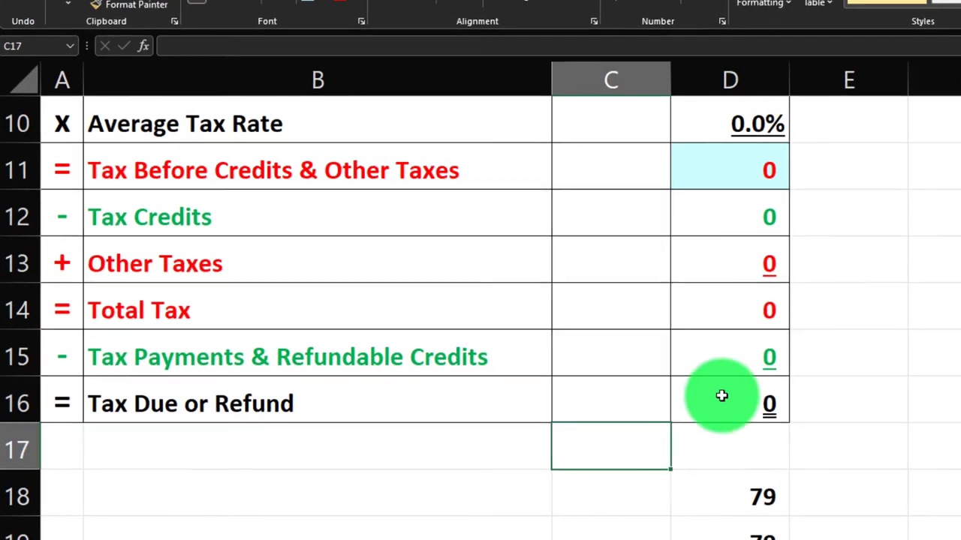
# - Extend the Tax Payments & Refundable Credits formula in D15 of the tax formula sheet by adding EIC!B2
pyautogui.click(766, 347)
pyautogui.doubleClick(766, 347)
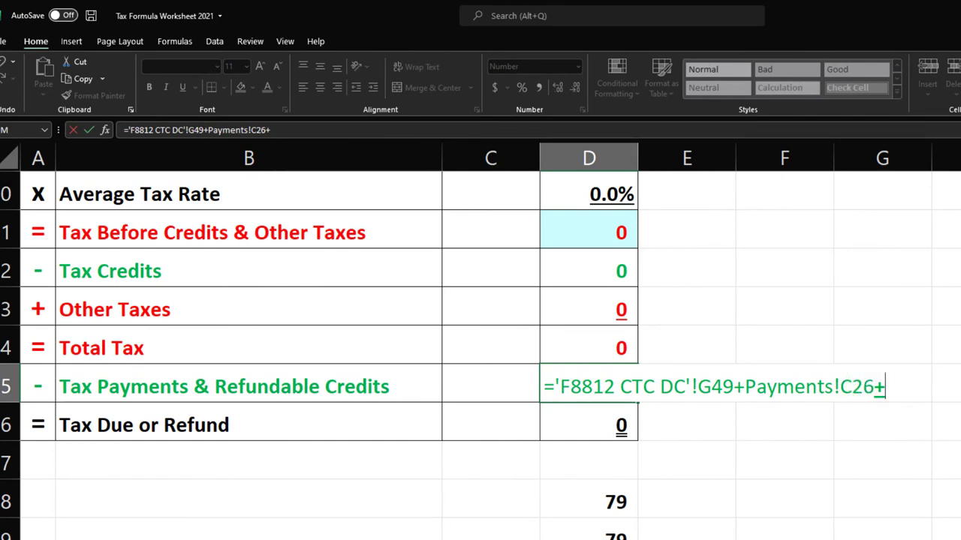
pyautogui.write('+')
pyautogui.hotkey('ctrl', 'pagedown')
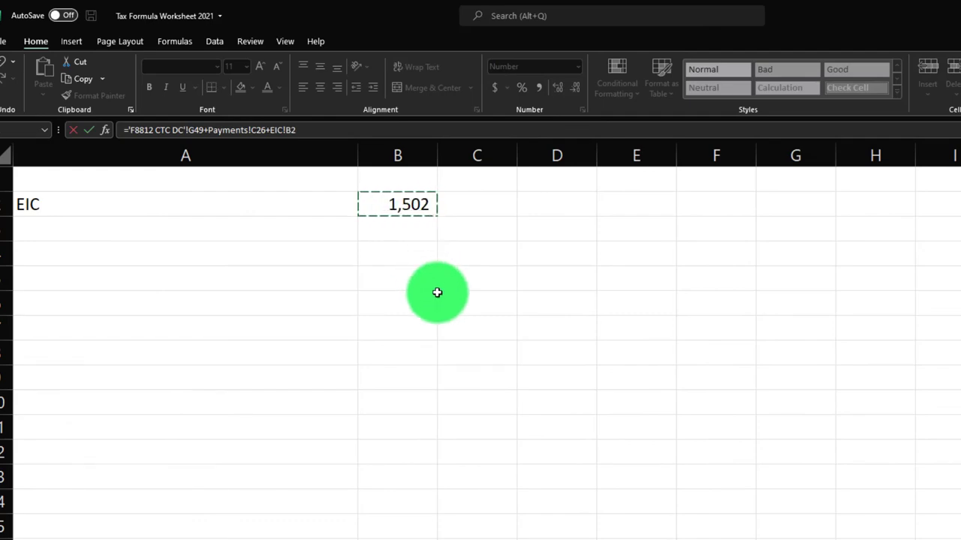
pyautogui.press('Return')
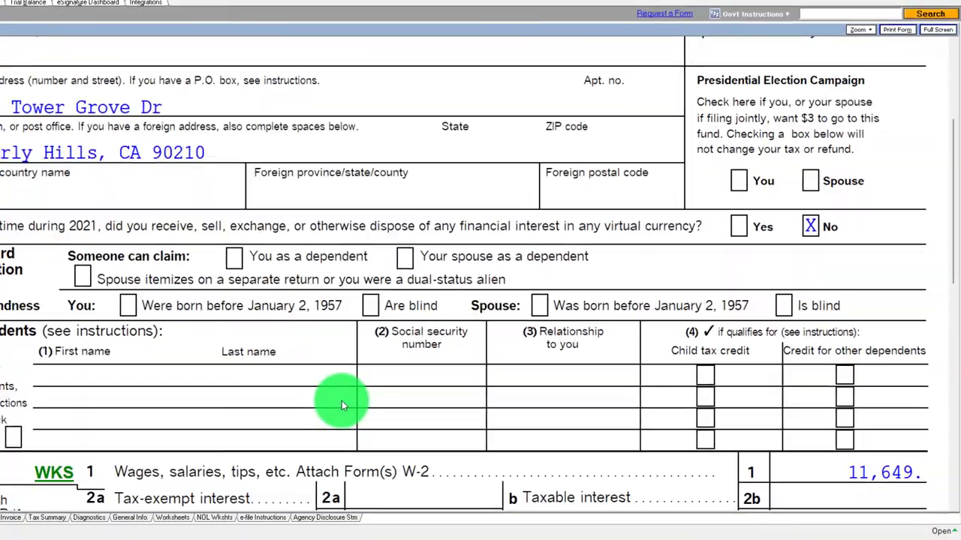
# - Check the wages on Form 1040, and look up the no-child single credit in the EIC Table of the 2021 instructions PDF
pyautogui.scroll(-5, 341, 405)
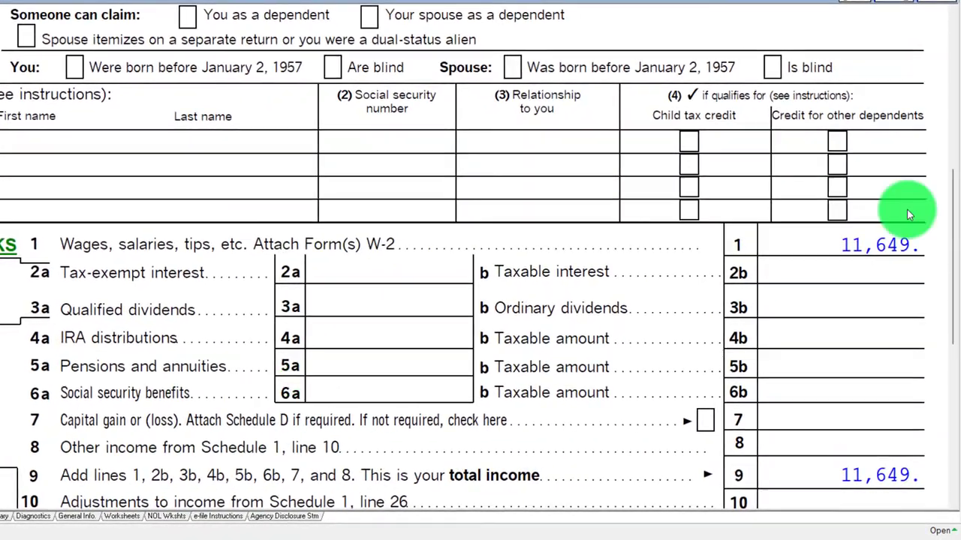
pyautogui.hotkey('alt', 'Tab')
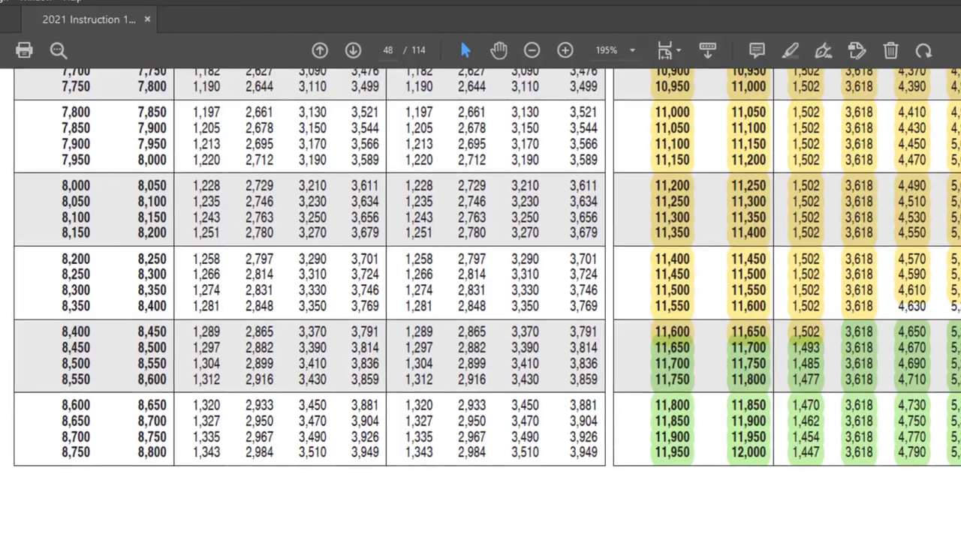
pyautogui.scroll(15, 481, 300)
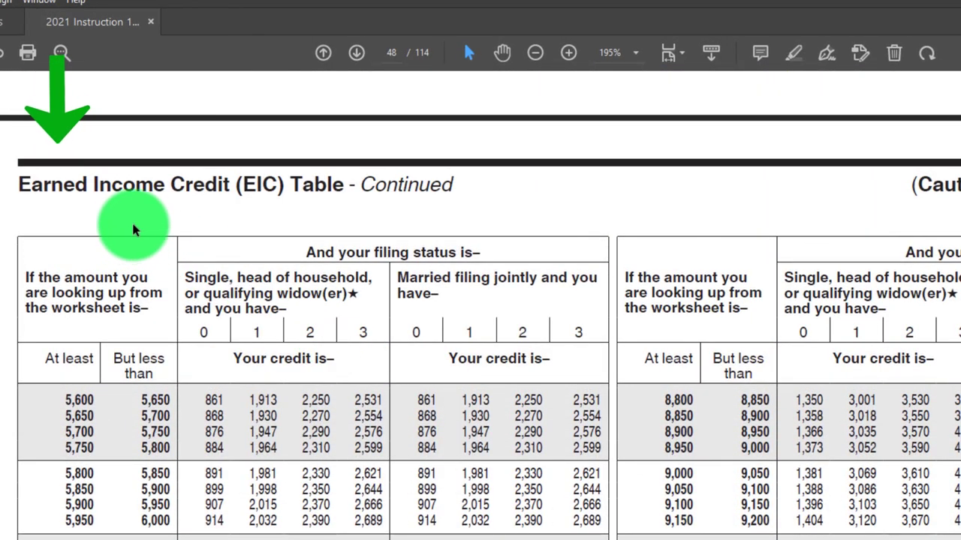
pyautogui.scroll(-6, 649, 381)
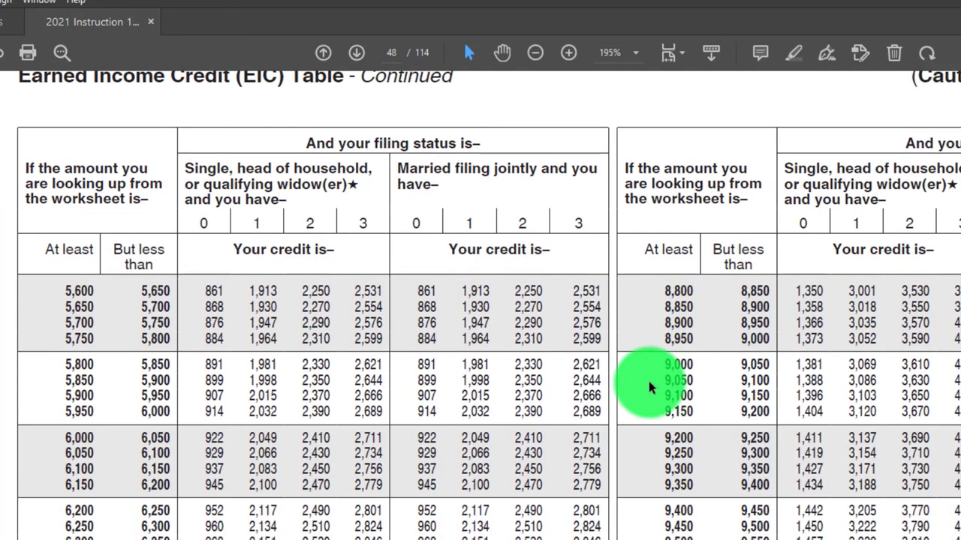
pyautogui.scroll(-3, 649, 381)
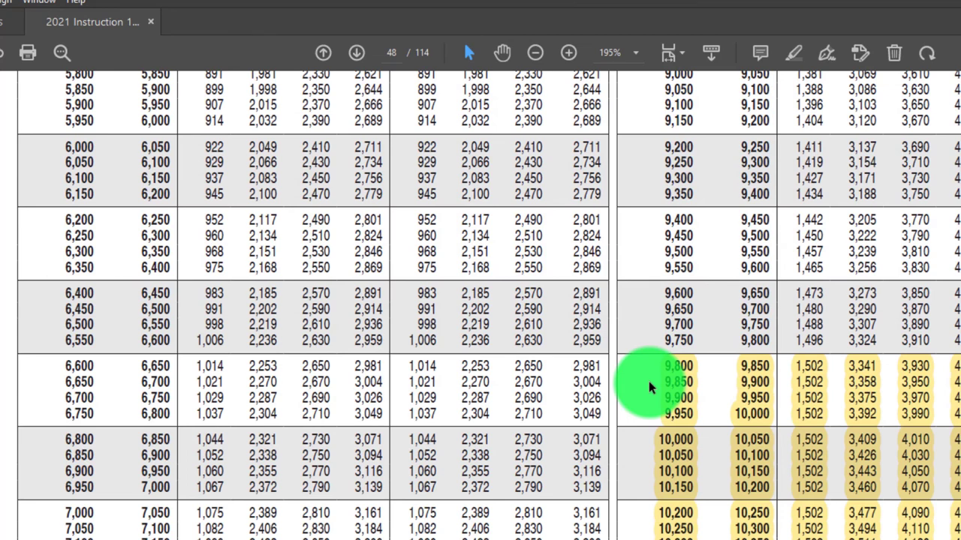
pyautogui.scroll(-2, 648, 381)
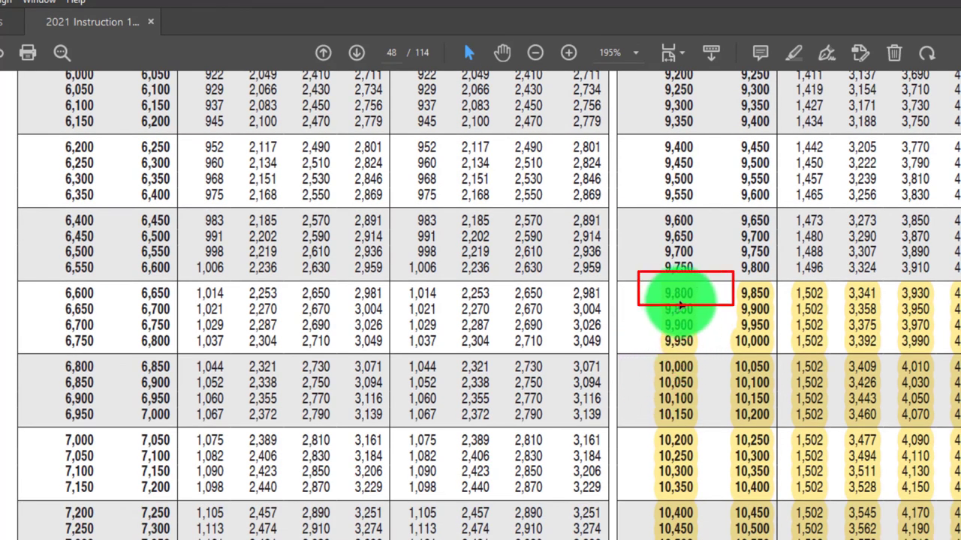
pyautogui.scroll(7, 803, 294)
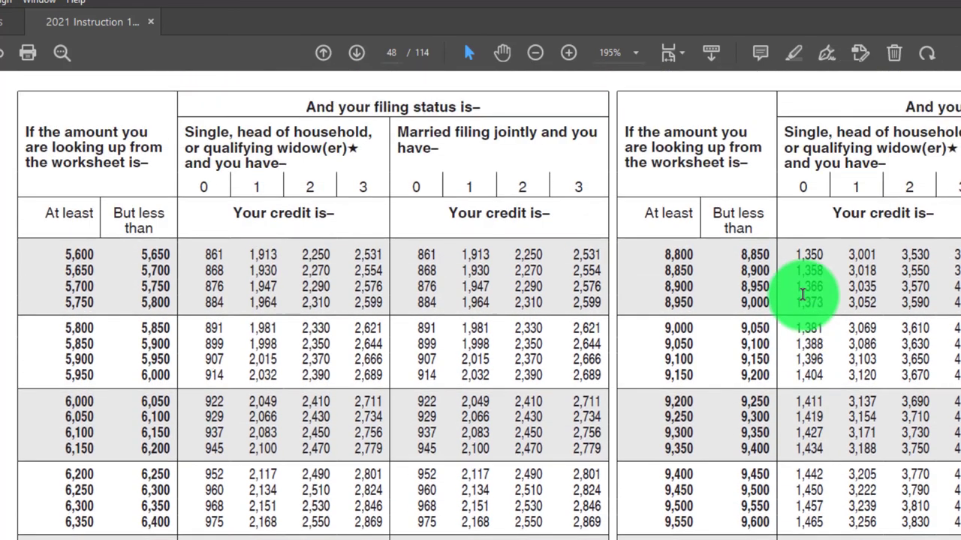
pyautogui.scroll(-2, 850, 445)
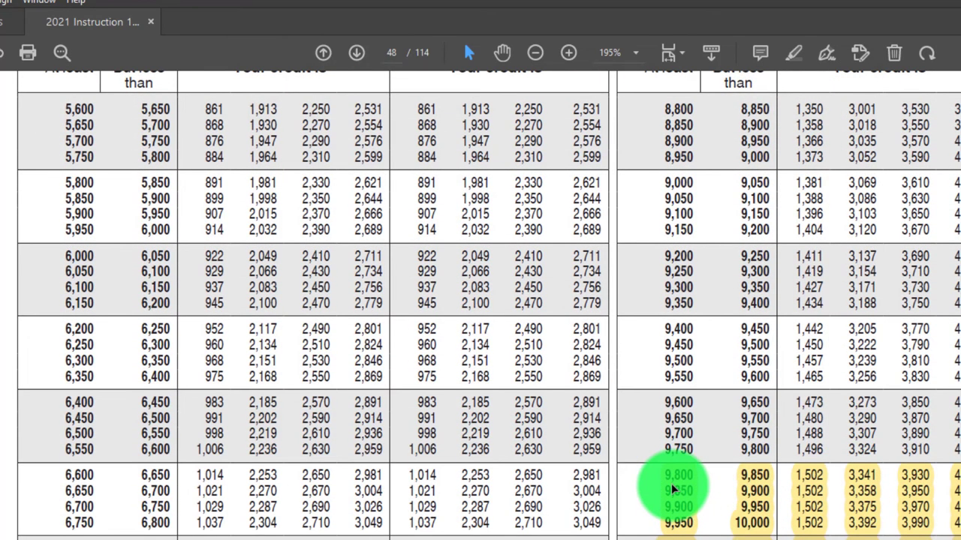
# - Find where the no-child single credit starts falling in the EIC Table, and set the W-2 wages to 11,650 in the tax software
pyautogui.scroll(-12, 671, 483)
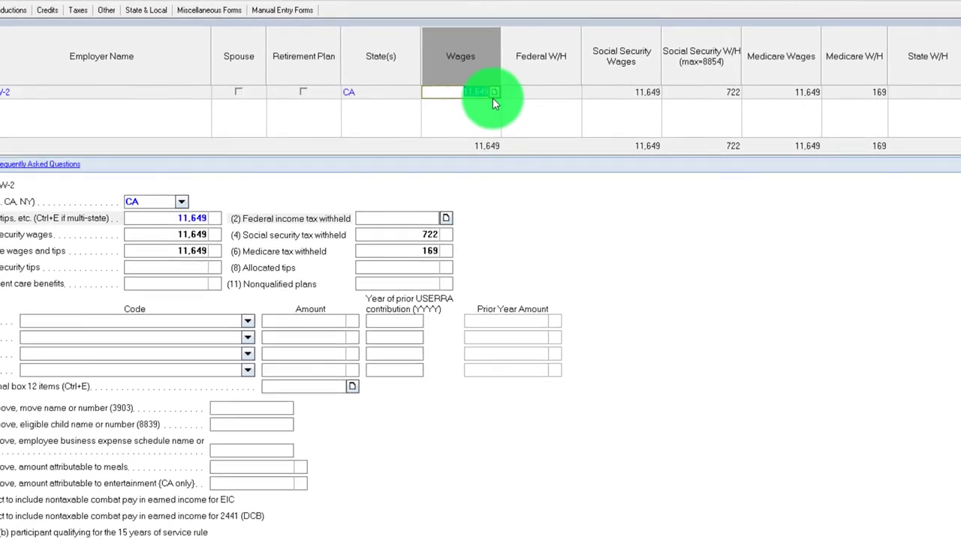
pyautogui.click(489, 92)
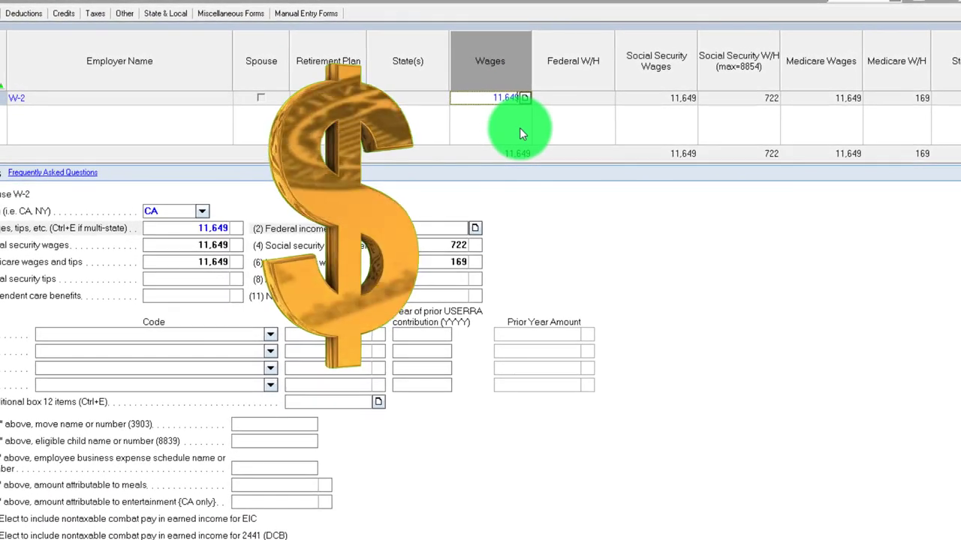
pyautogui.press('BackSpace')
pyautogui.press('BackSpace')
pyautogui.write('50')
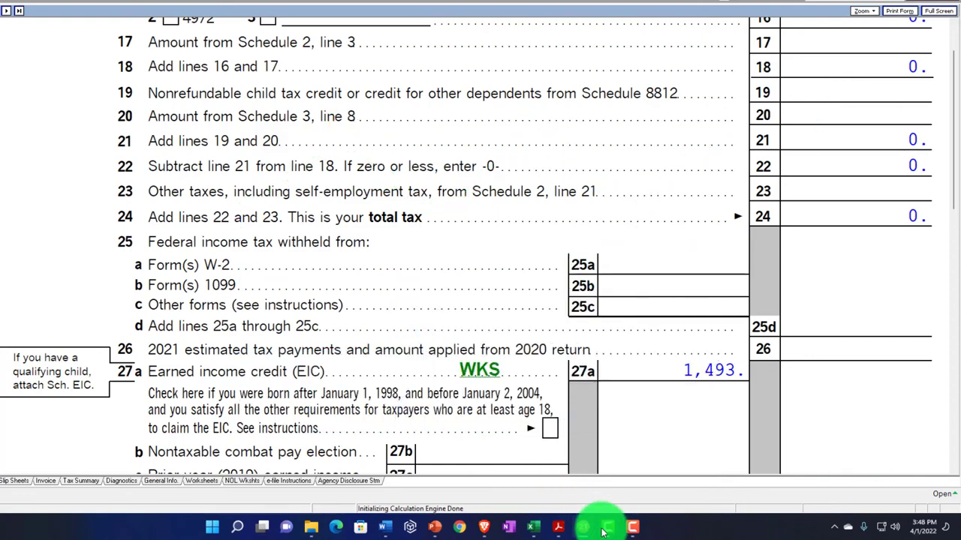
# - Switch to the 2021 instructions PDF and look up the no-child single credit for 11,650 of wages in the EIC Table
pyautogui.click(558, 525)
pyautogui.scroll(-2, 558, 425)
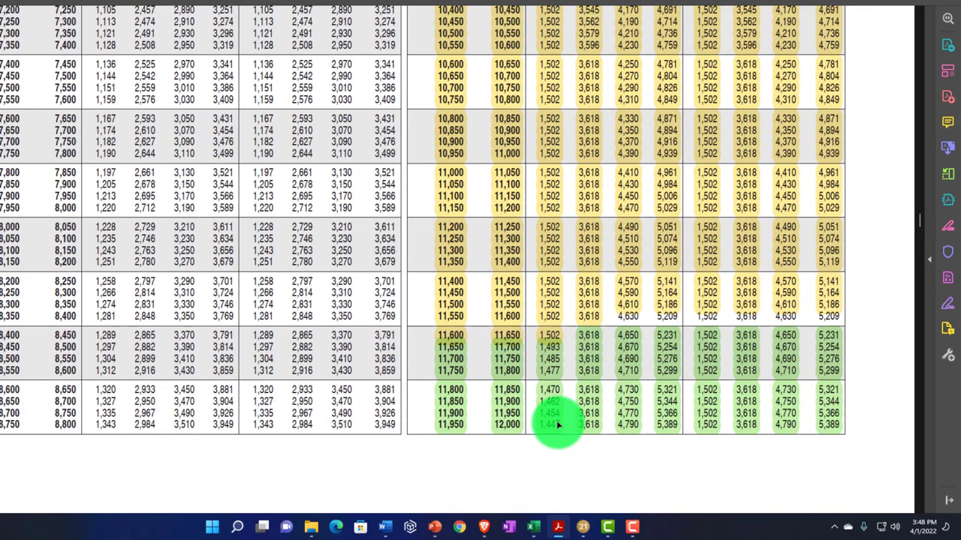
pyautogui.scroll(-2, 548, 322)
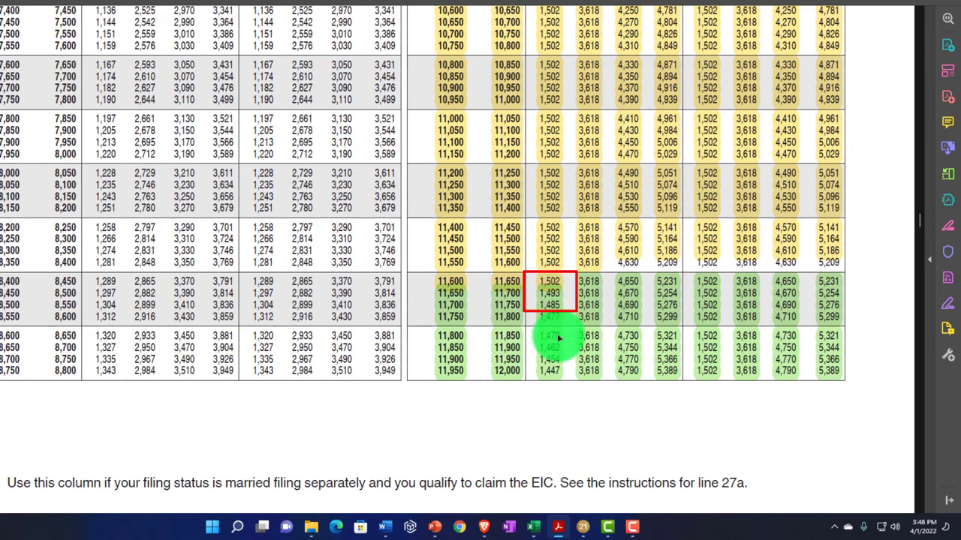
pyautogui.scroll(-5, 557, 338)
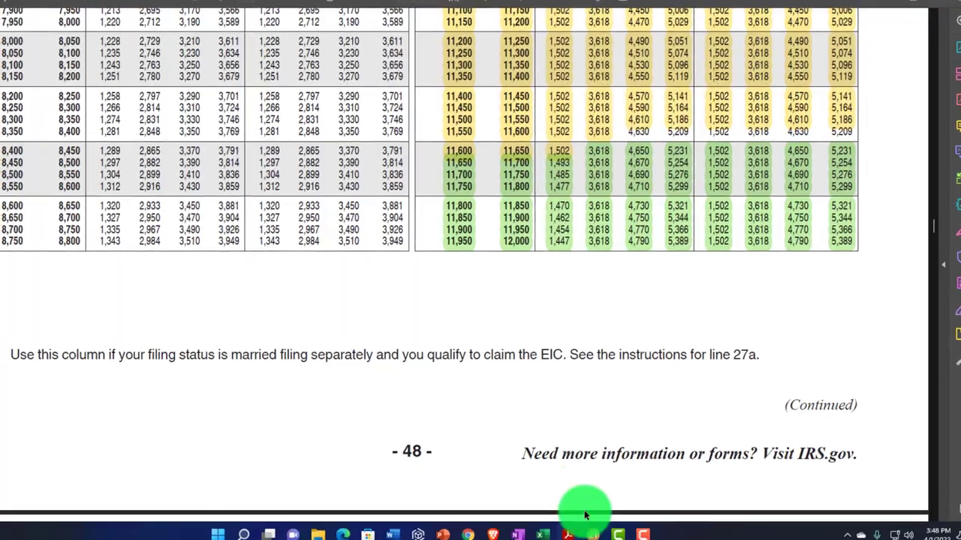
# - Return to the tax software, set the W-2 wages to 12,000, and check the earned income credit on Form 1040 line 27a
pyautogui.click(593, 533)
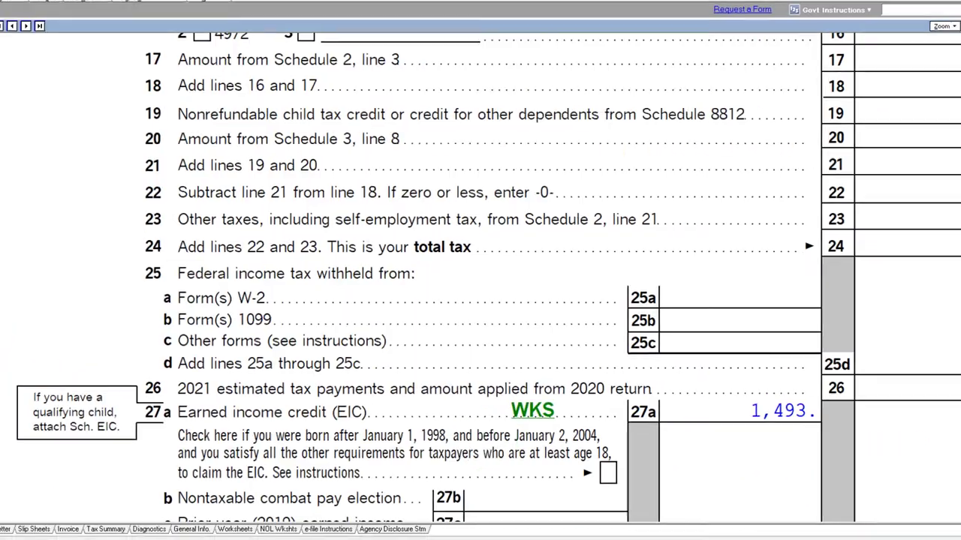
pyautogui.click(193, 180)
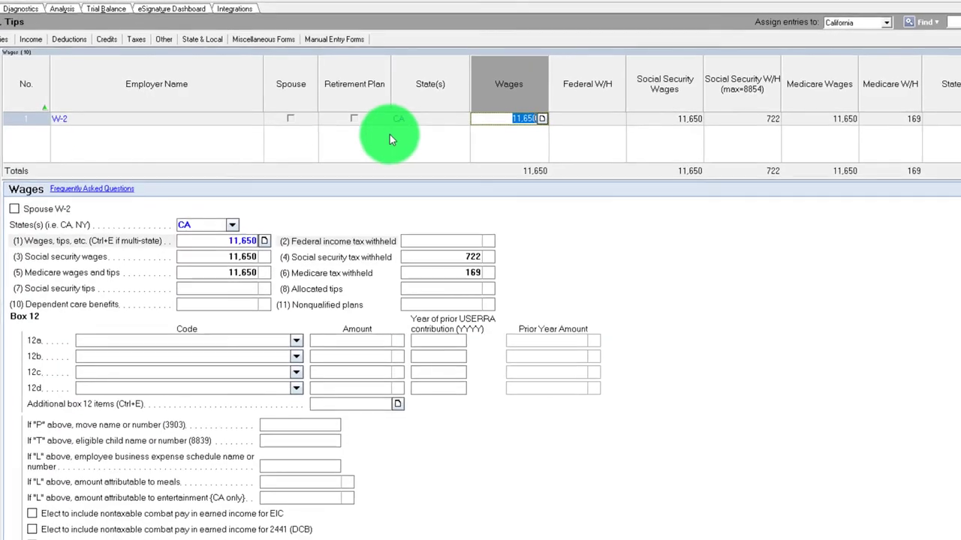
pyautogui.write('12000')
pyautogui.press('Tab')
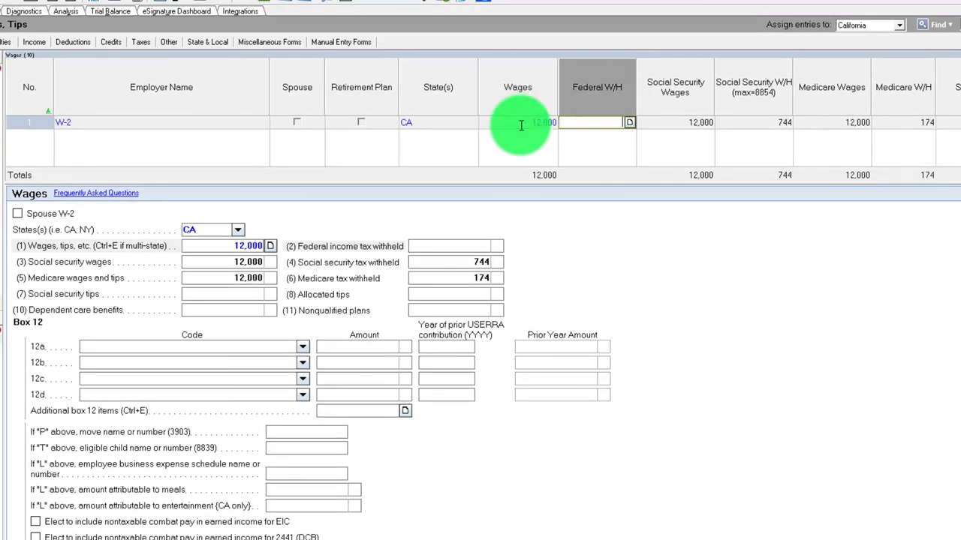
pyautogui.click(8, 3)
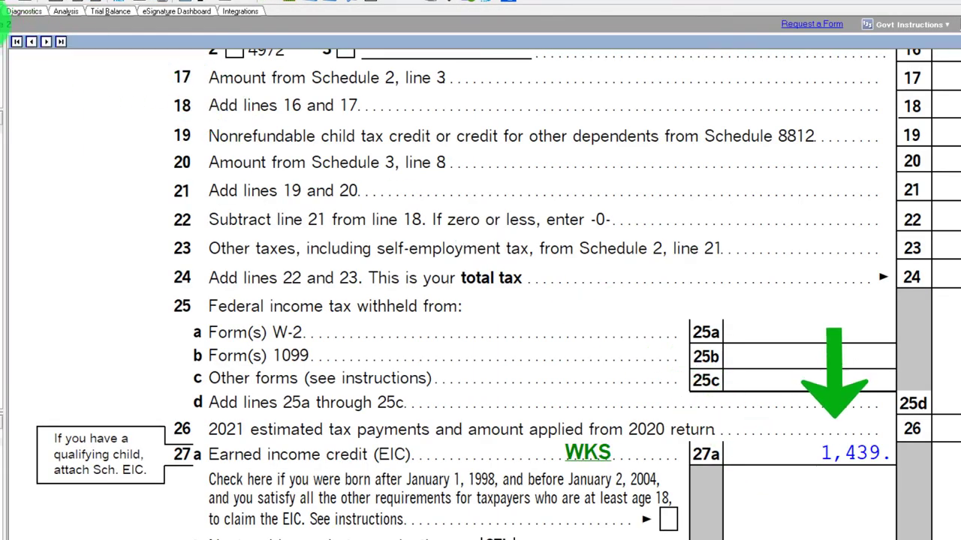
# - Set the W-2 wages to 13,000 and check the earned income credit on Form 1040 line 27a
pyautogui.click(8, 3)
pyautogui.click(491, 125)
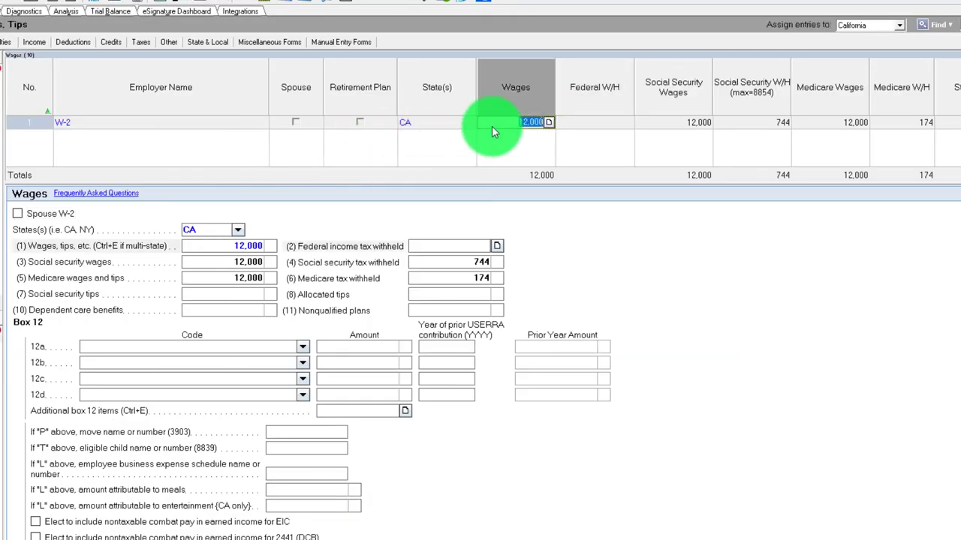
pyautogui.write('13000')
pyautogui.press('Tab')
pyautogui.click(5, 44)
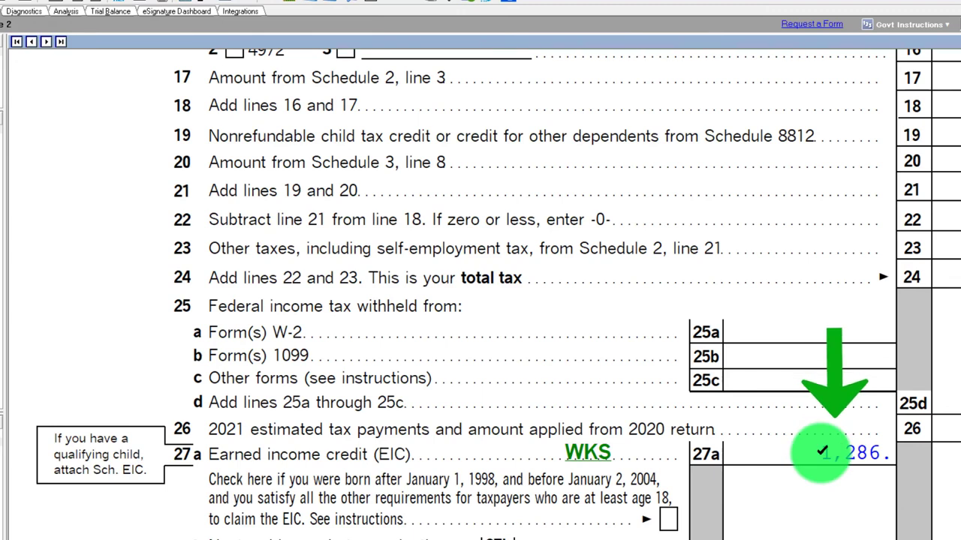
# - Set the W-2 wages to 14,000 and check the earned income credit on Form 1040 line 27a
pyautogui.click(32, 41)
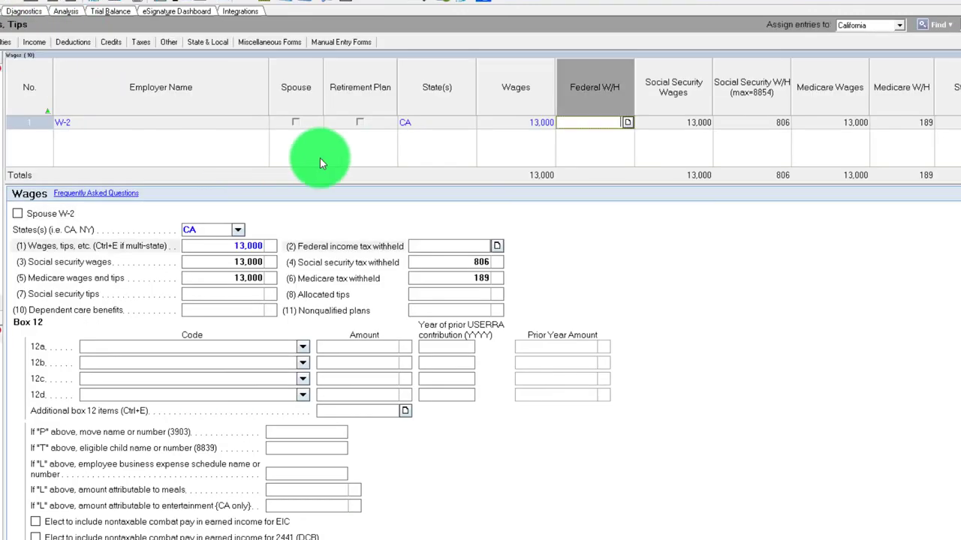
pyautogui.click(499, 124)
pyautogui.write('14000')
pyautogui.press('Tab')
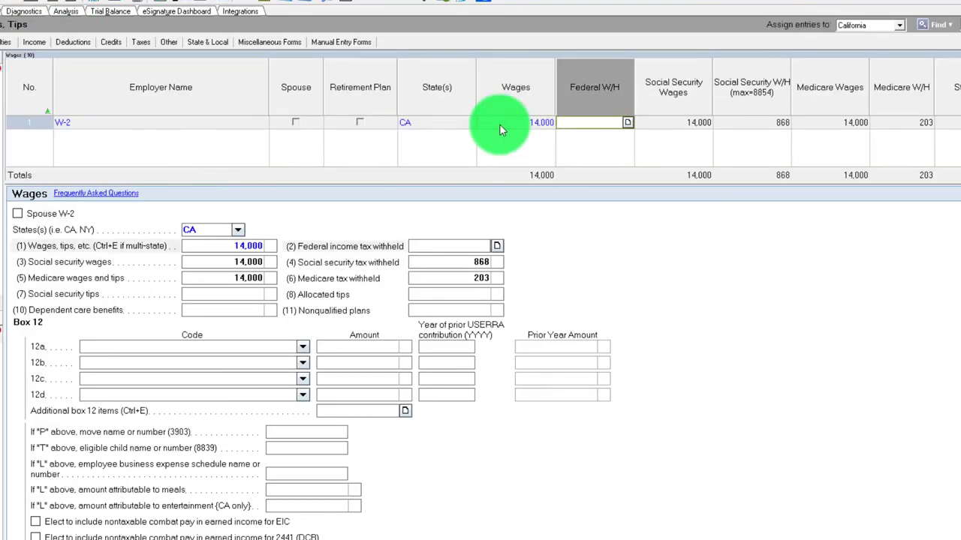
pyautogui.click(11, 34)
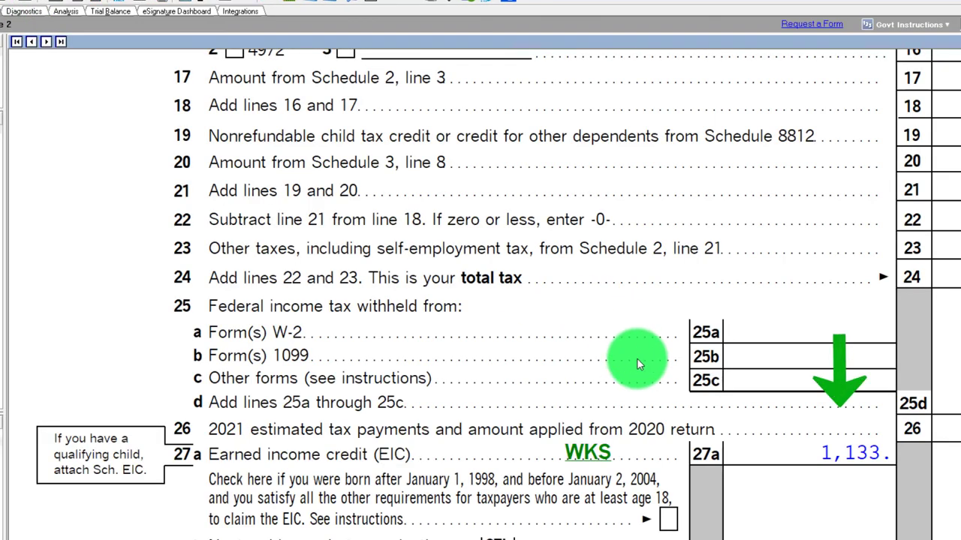
# - Set the W-2 wages to 15,000 and check the earned income credit on Form 1040 line 27a
pyautogui.click(31, 41)
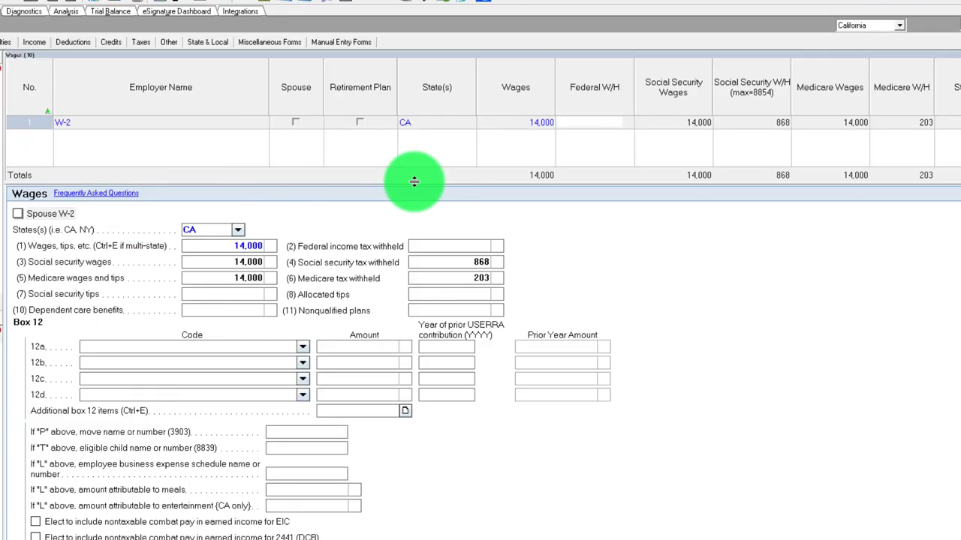
pyautogui.click(523, 125)
pyautogui.write('15,')
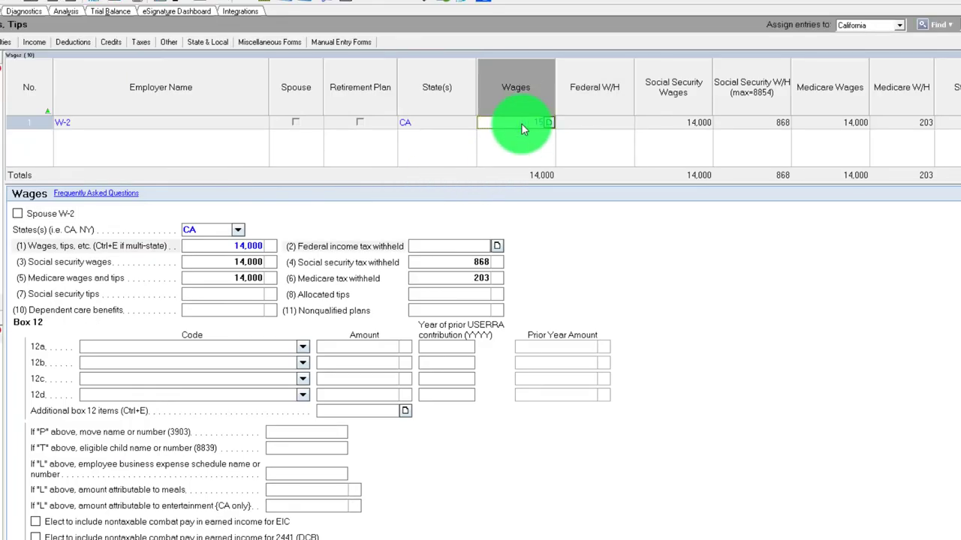
pyautogui.write('000')
pyautogui.press('Tab')
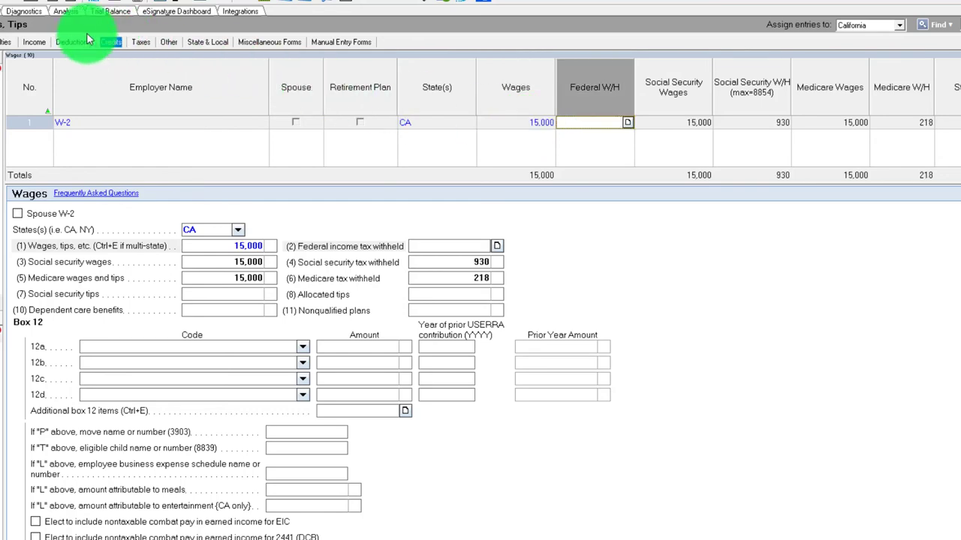
pyautogui.hotkey('ctrl', 'f')
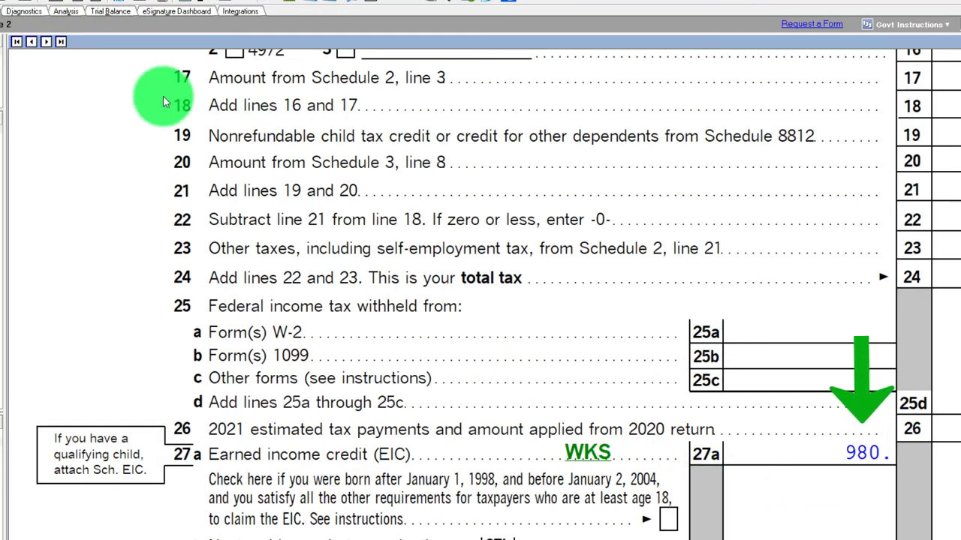
# - Set the W-2 wages to 17,000 and check the earned income credit on Form 1040 line 27a
pyautogui.hotkey('ctrl', 'f')
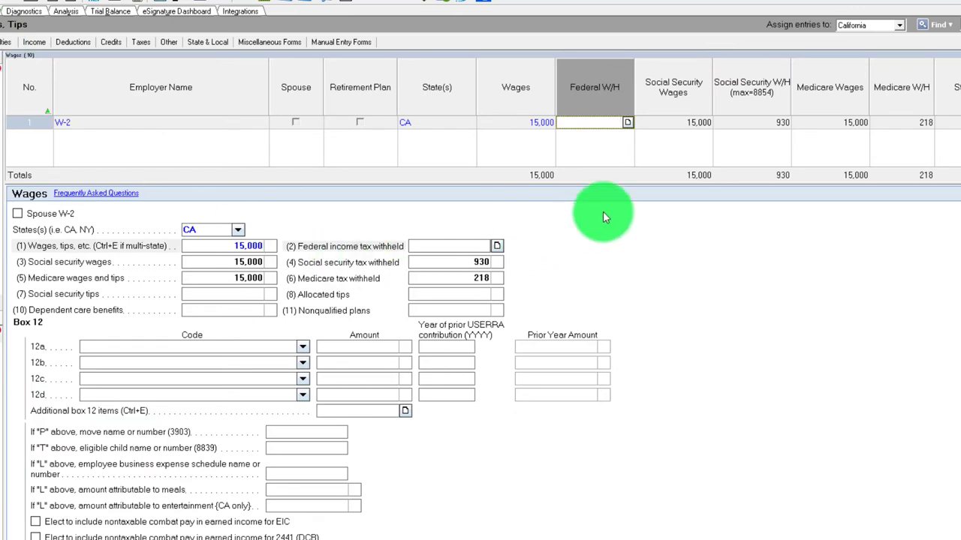
pyautogui.click(535, 129)
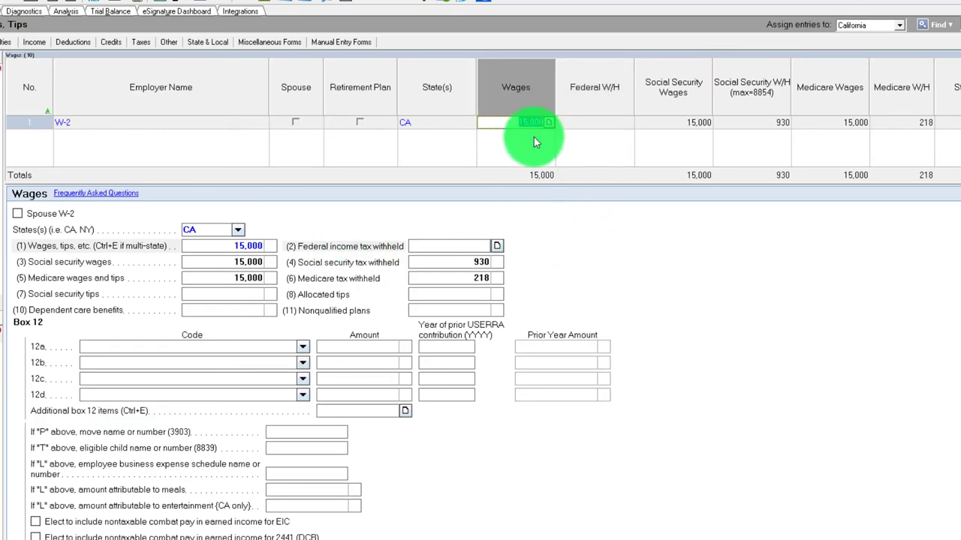
pyautogui.write('17000')
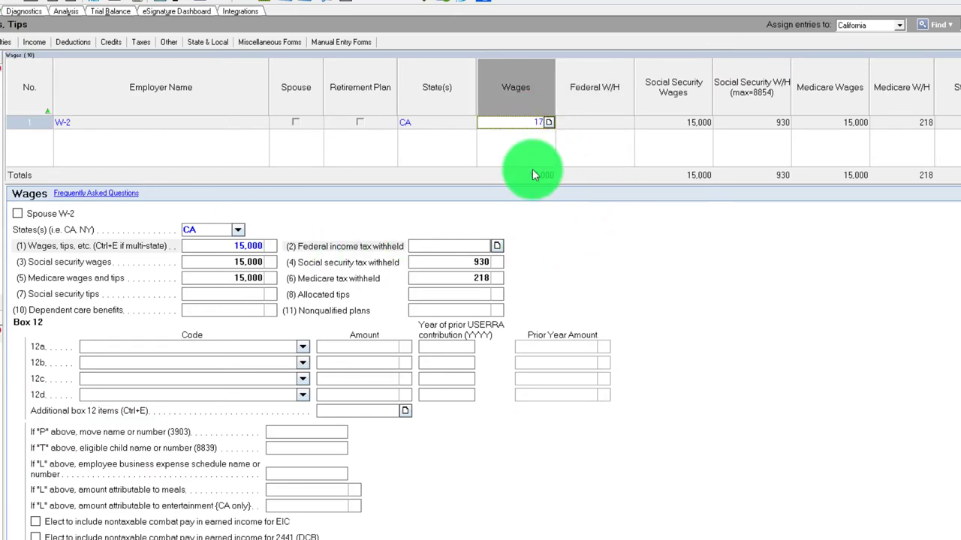
pyautogui.press('Tab')
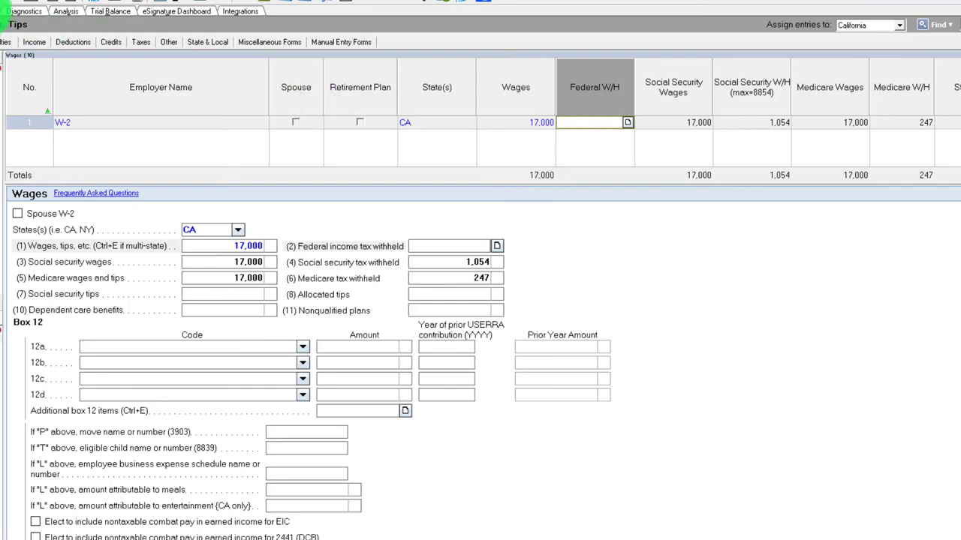
pyautogui.hotkey('ctrl', 'f')
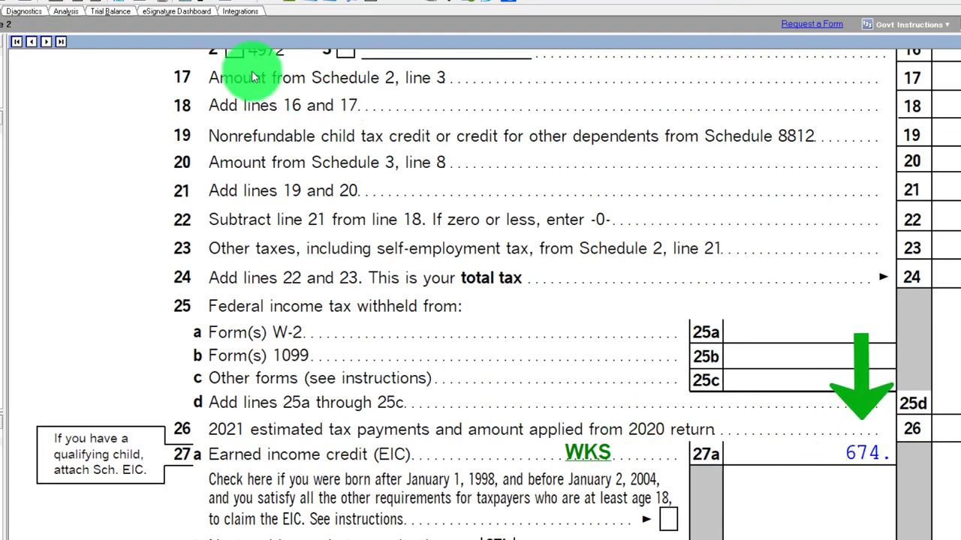
# - Set the W-2 wages to 20,000 and check the earned income credit on Form 1040 line 27a
pyautogui.hotkey('ctrl', 'f')
pyautogui.click(503, 129)
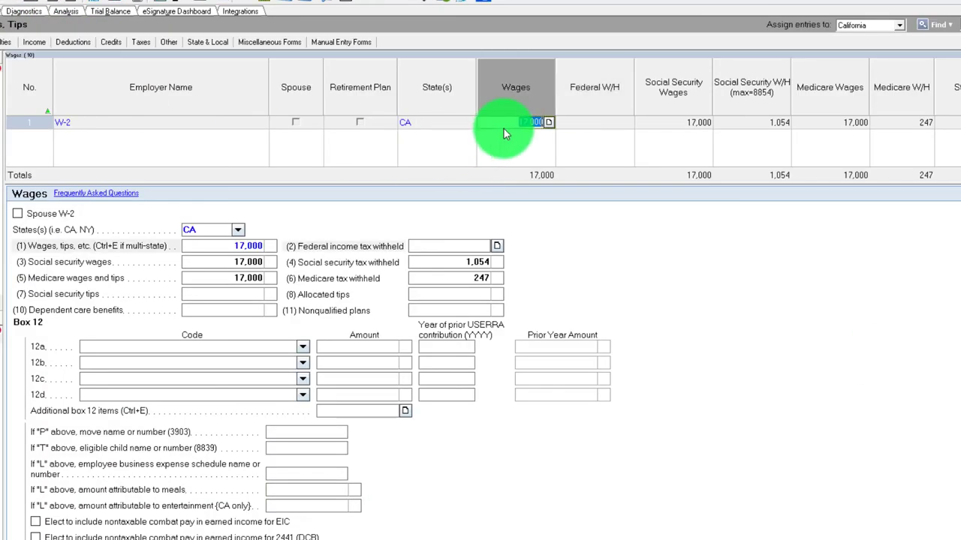
pyautogui.write('20000')
pyautogui.press('Tab')
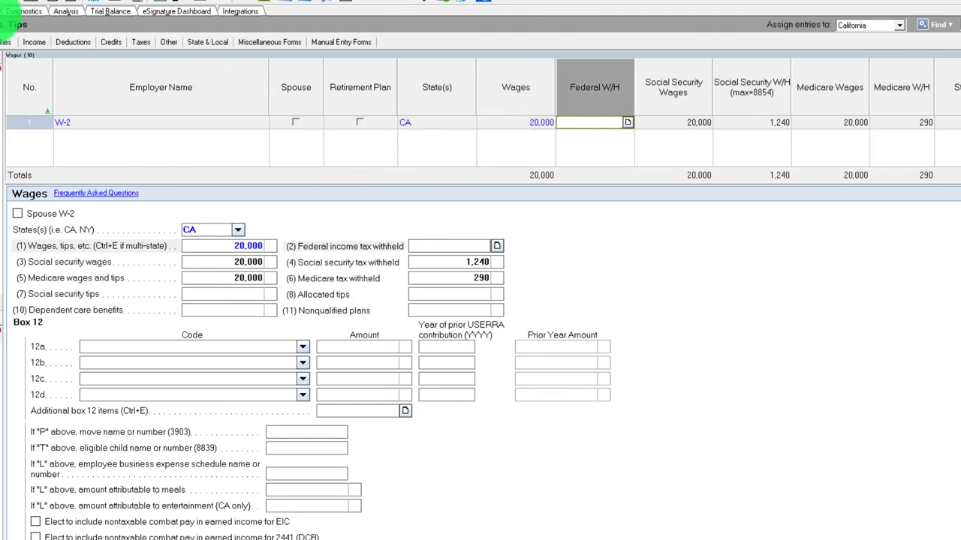
pyautogui.click(15, 22)
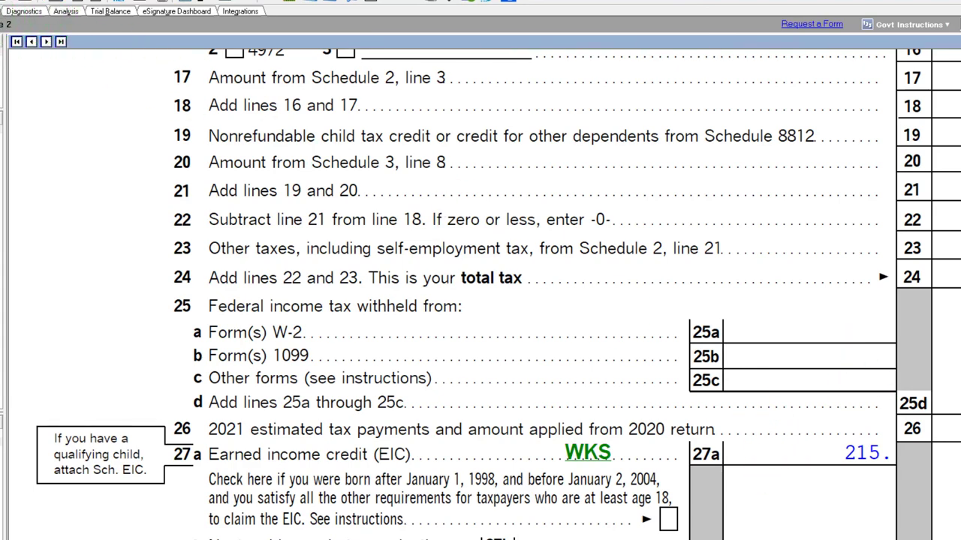
# - Set the W-2 wages to 21,440 and check the earned income credit on Form 1040 line 27a
pyautogui.doubleClick(547, 261)
pyautogui.click(521, 126)
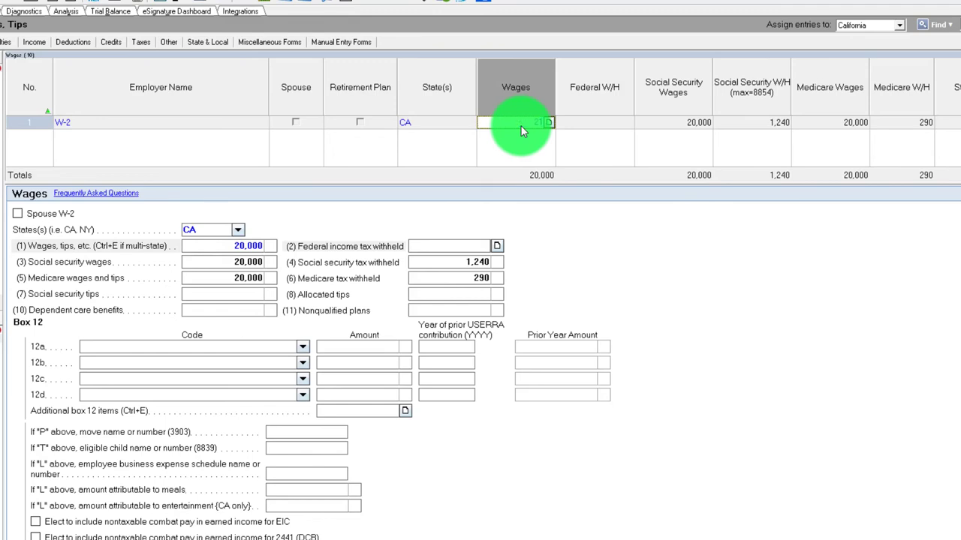
pyautogui.write('21,440')
pyautogui.press('Tab')
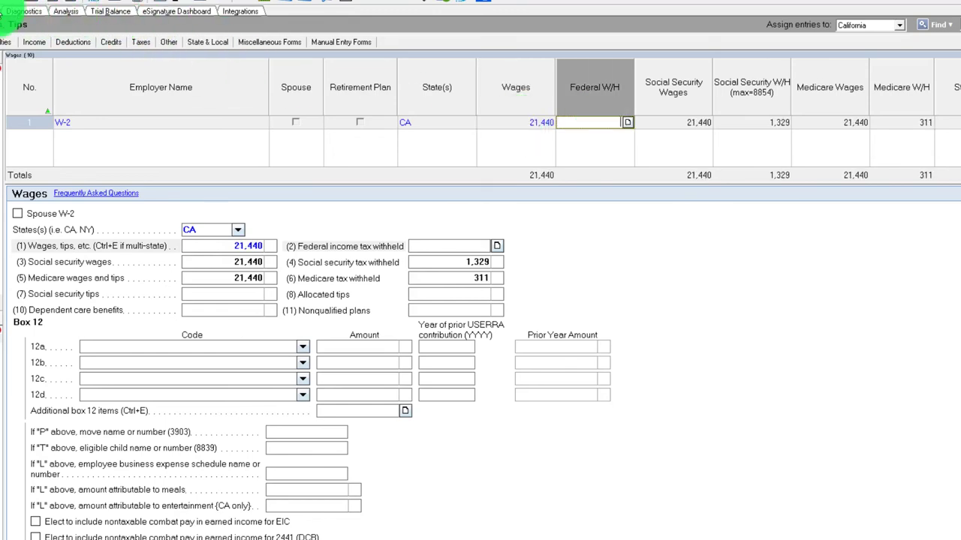
pyautogui.click(19, 8)
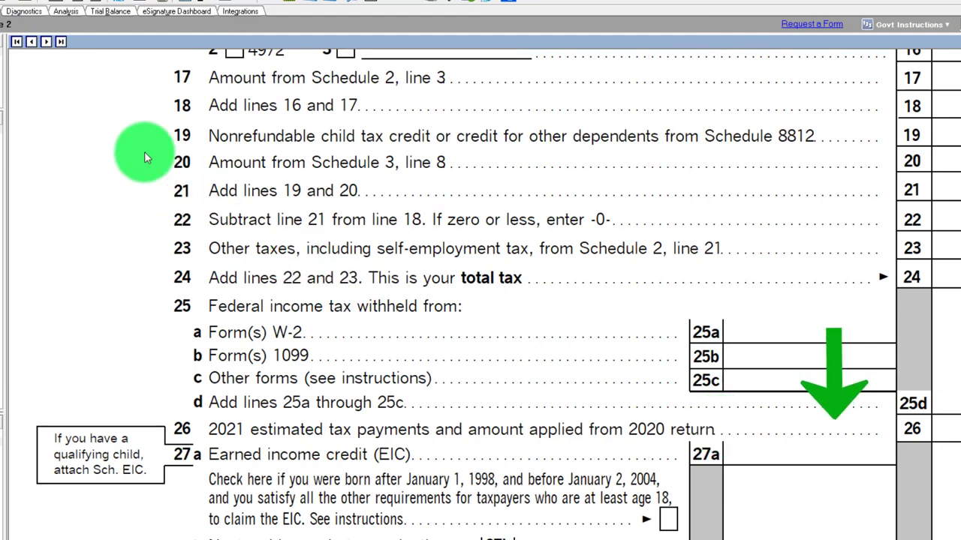
# - Set the W-2 wages to 1,000 and check the earned income credit on Form 1040 line 27a
pyautogui.click(20, 8)
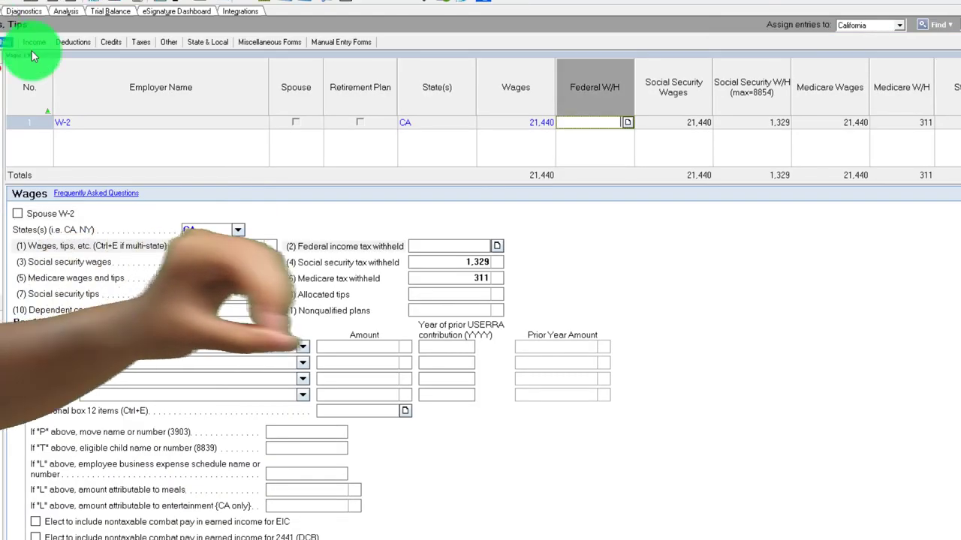
pyautogui.click(540, 121)
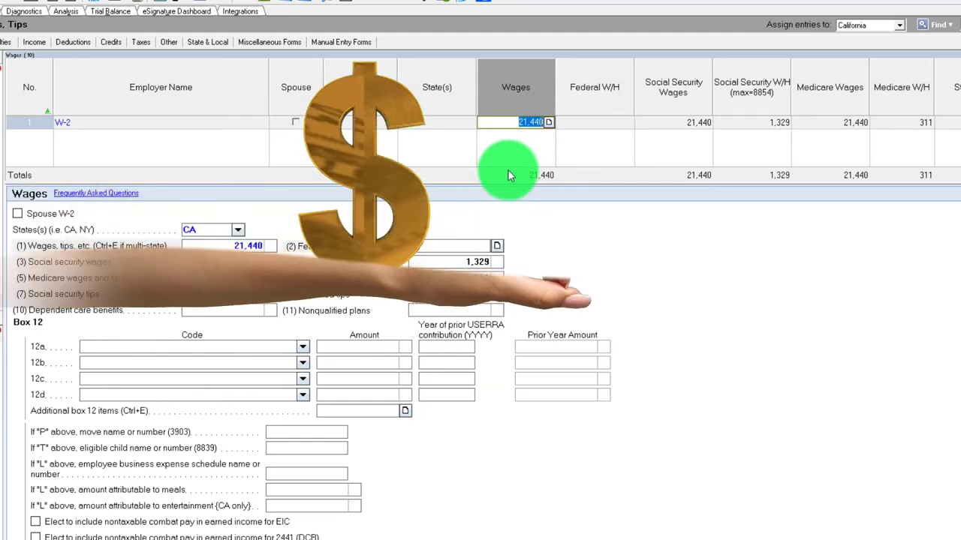
pyautogui.write('1000')
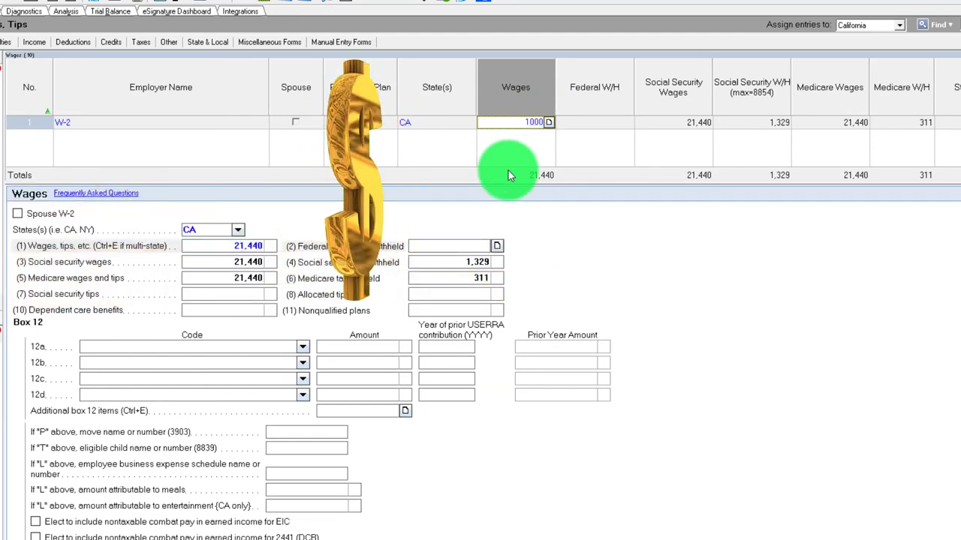
pyautogui.press('Tab')
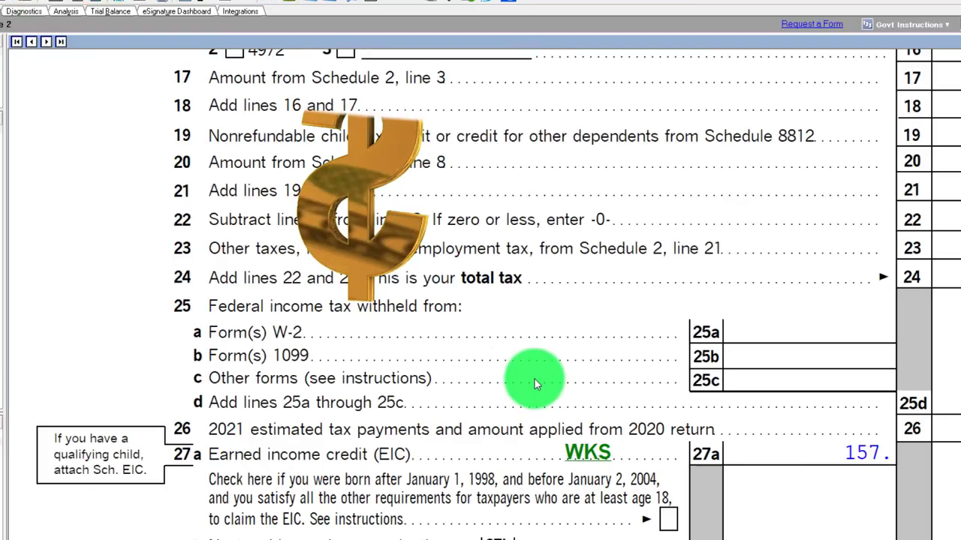
pyautogui.click(12, 9)
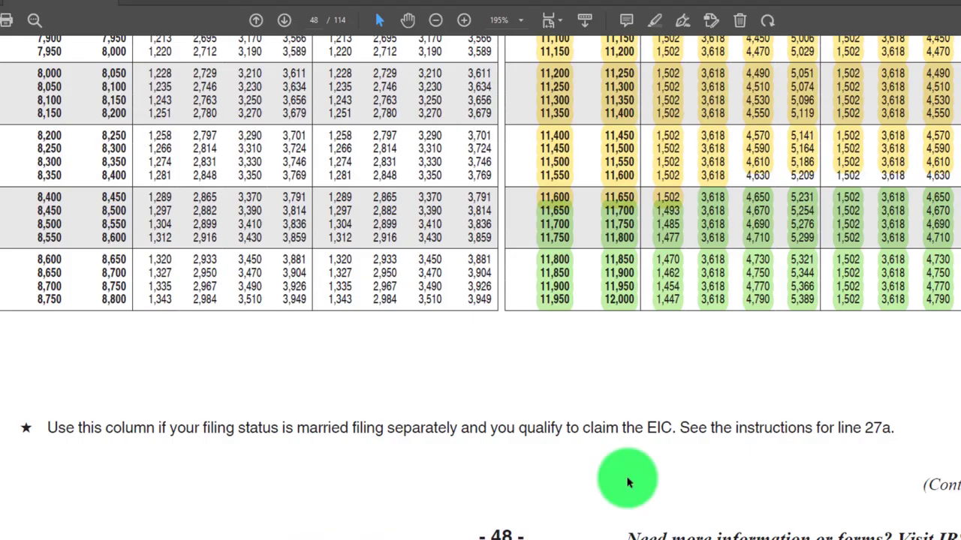
# - Set the W-2 wages to 3,000 after reviewing the lower income rows of the EIC table
pyautogui.scroll(8, 582, 345)
pyautogui.scroll(3, 582, 337)
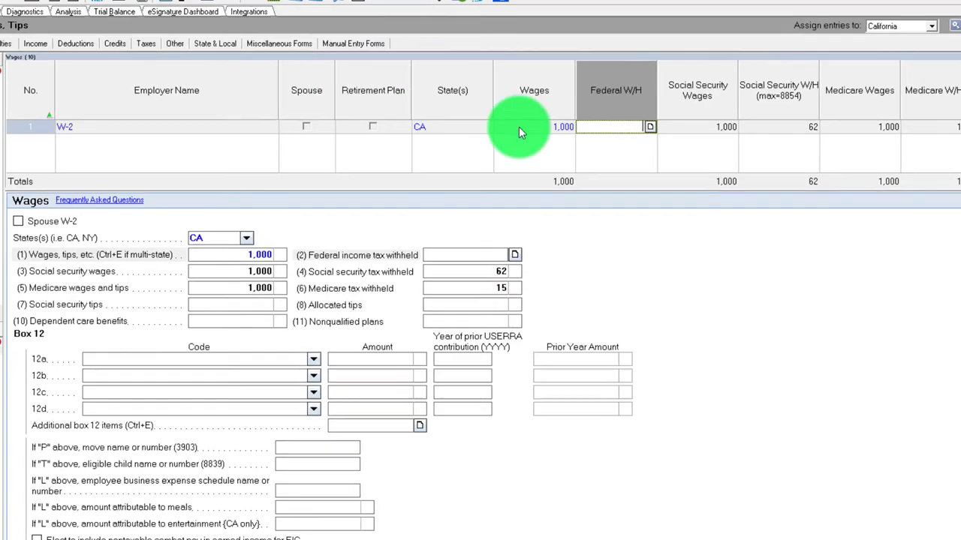
pyautogui.click(522, 127)
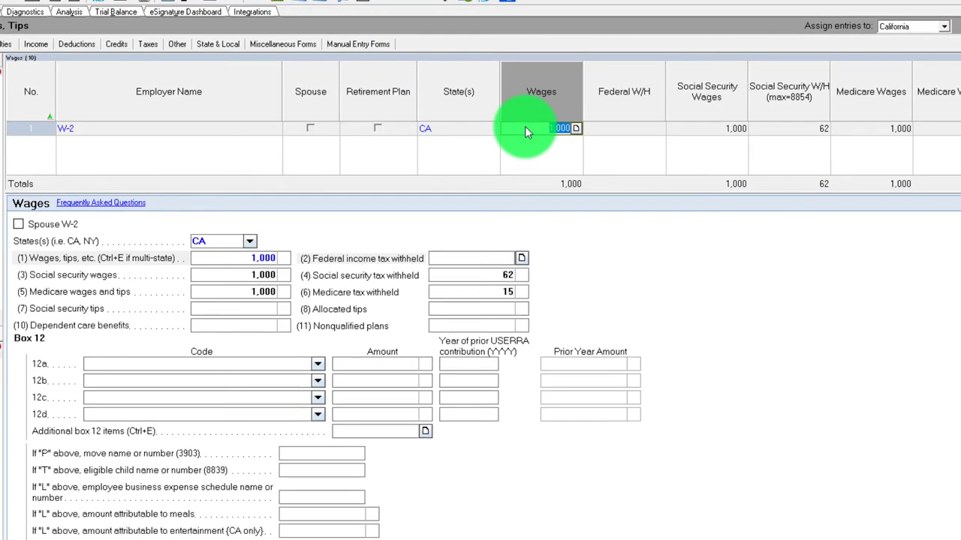
pyautogui.write('3000')
pyautogui.press('Tab')
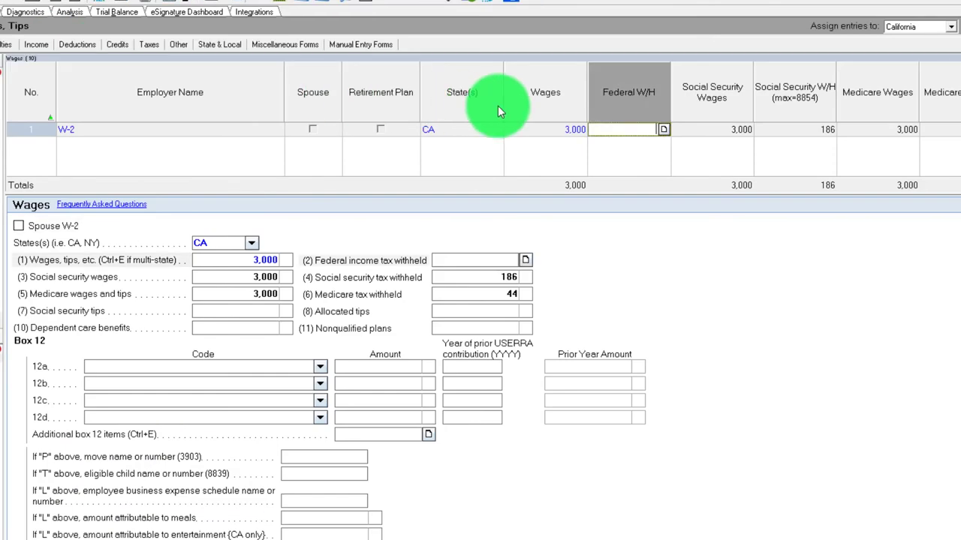
# - Set the W-2 wages to 4,000 and check the earned income credit on Form 1040 line 27a
pyautogui.click(558, 131)
pyautogui.write('400')
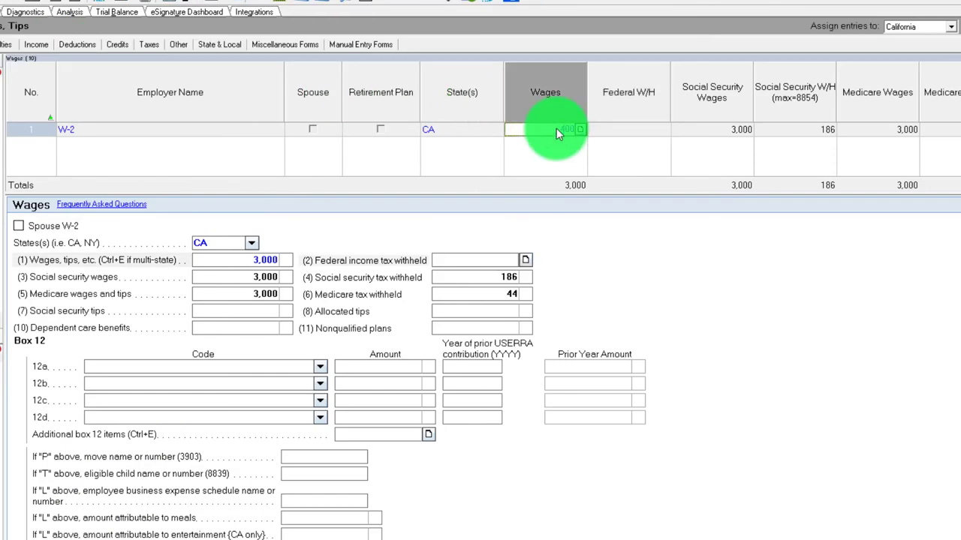
pyautogui.write('0')
pyautogui.press('Tab')
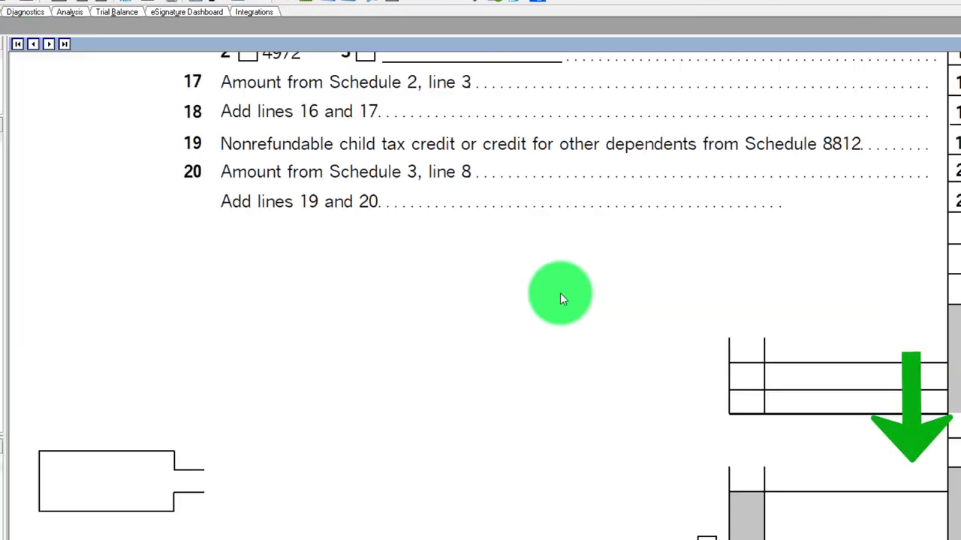
pyautogui.click(17, 43)
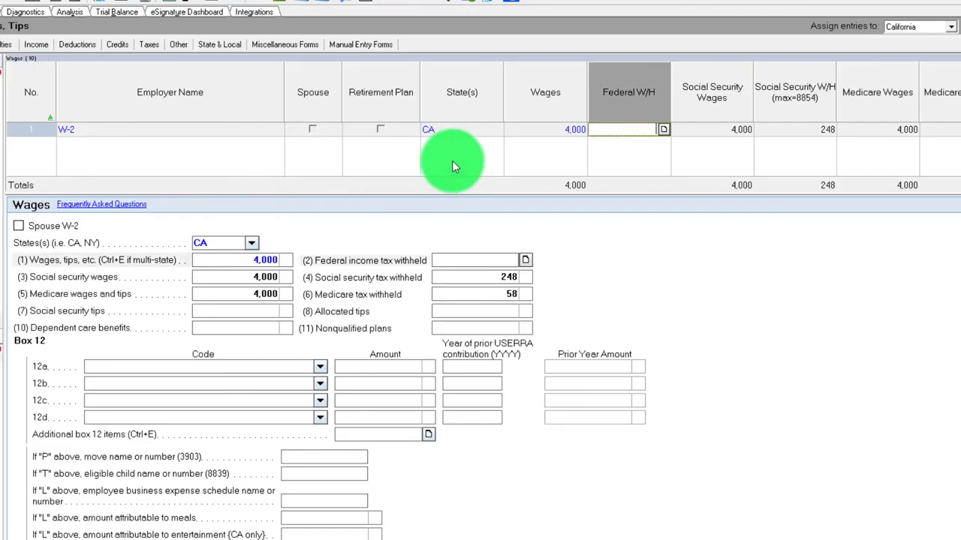
# - Set the W-2 wages to 7,000 and check the earned income credit on Form 1040 line 27a
pyautogui.click(554, 131)
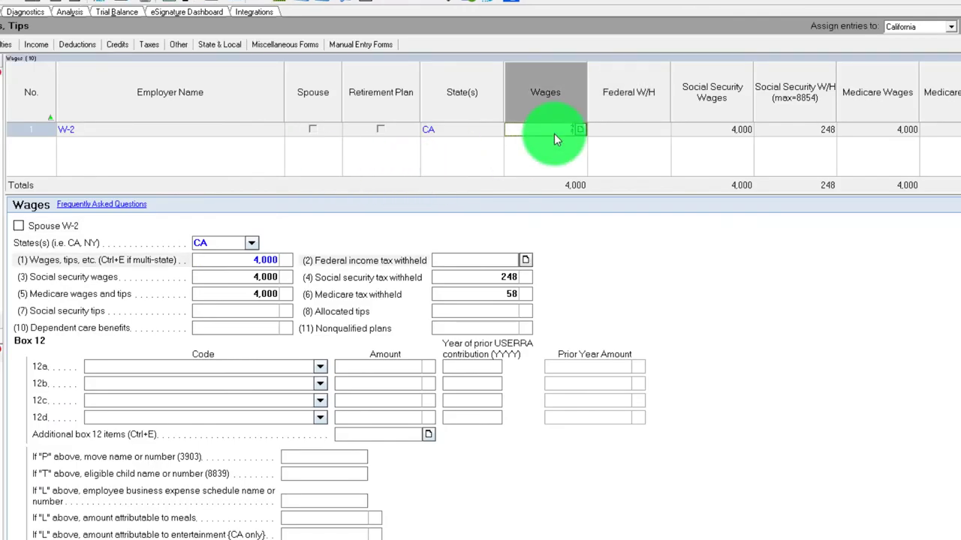
pyautogui.write('7000')
pyautogui.press('Tab')
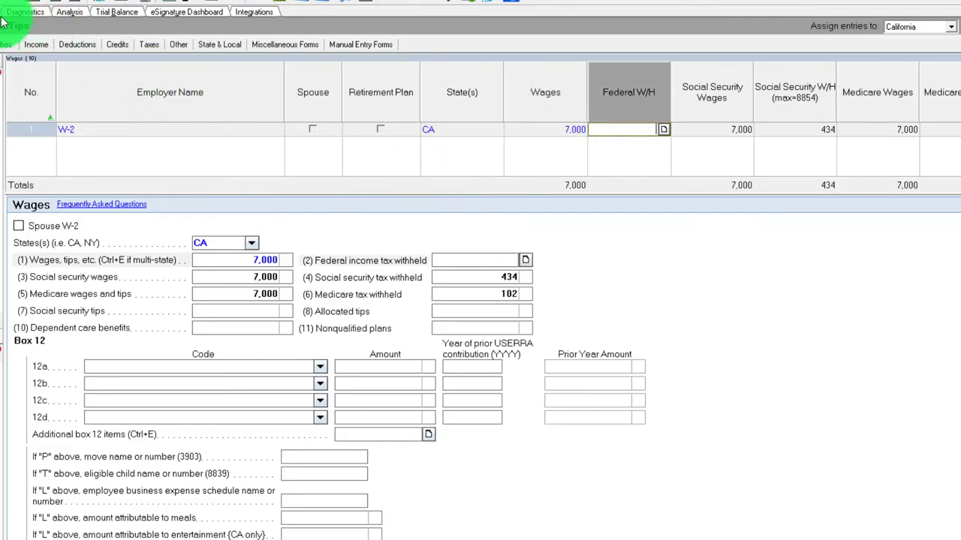
pyautogui.click(16, 44)
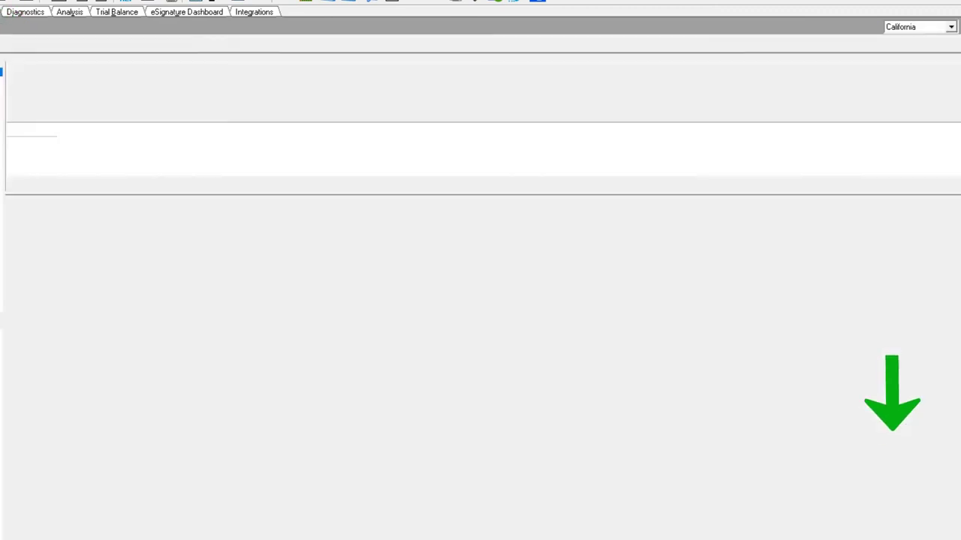
# - Set the W-2 wages to 8,000 and check the earned income credit on Form 1040 line 27a
pyautogui.click(586, 167)
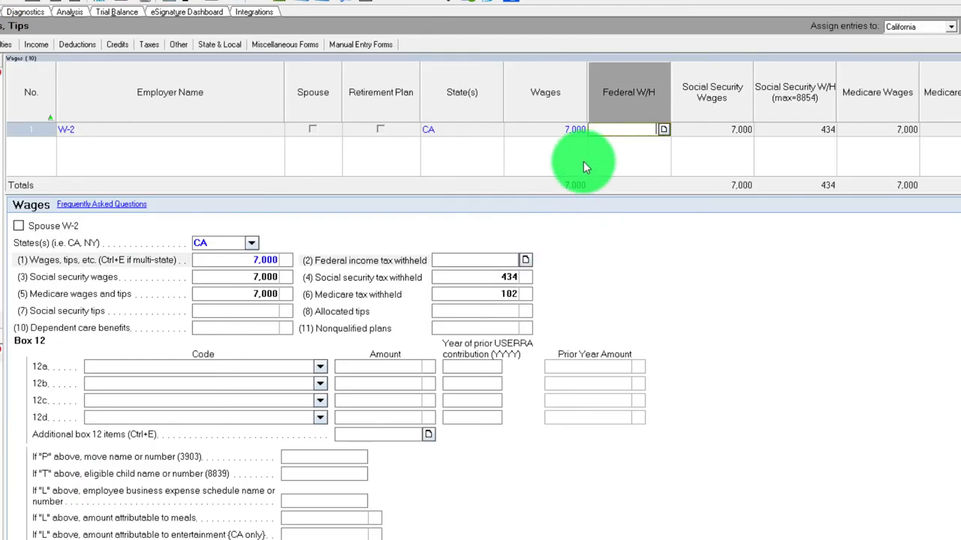
pyautogui.click(556, 133)
pyautogui.write('8000')
pyautogui.press('Tab')
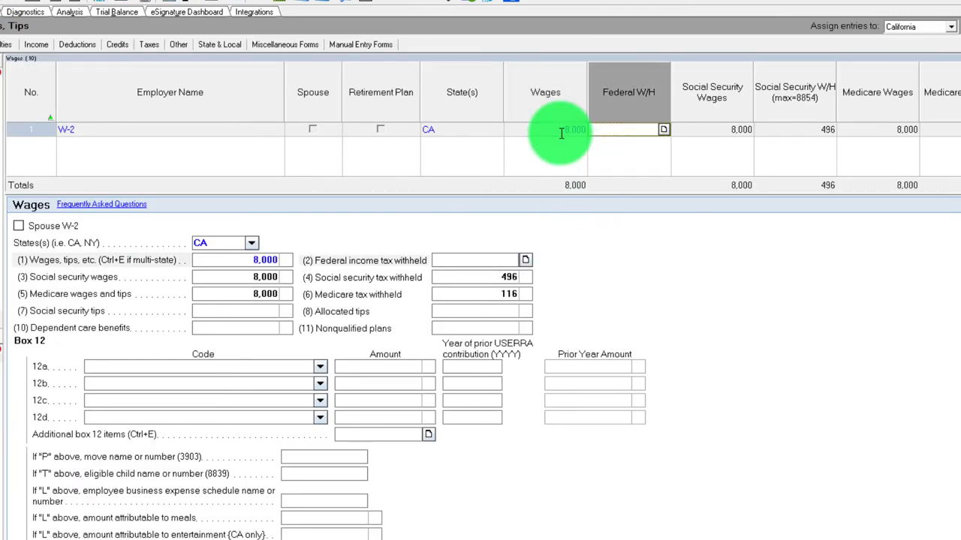
pyautogui.click(15, 3)
pyautogui.click(843, 450)
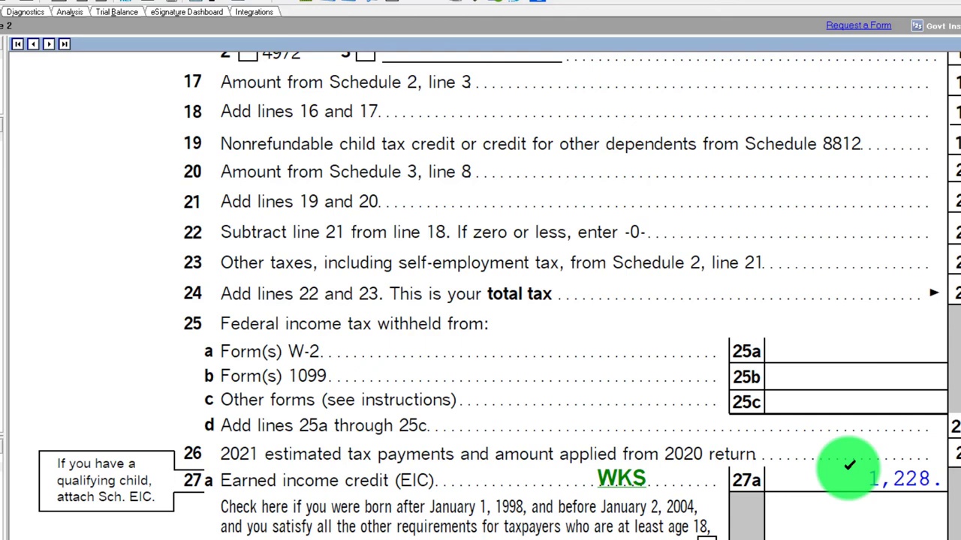
# - Set the W-2 wages to 9,000 and check the earned income credit on Form 1040 line 27a
pyautogui.click(15, 3)
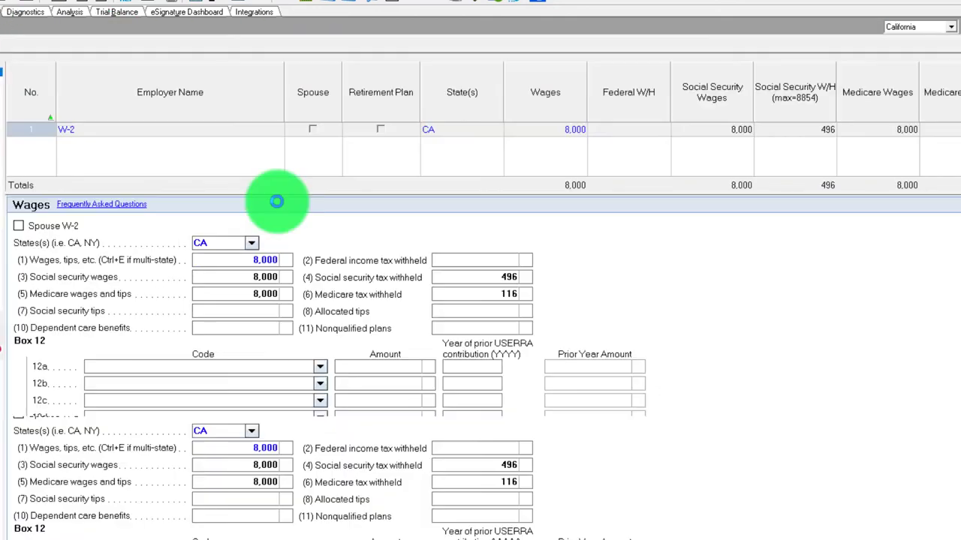
pyautogui.click(549, 136)
pyautogui.write('9,00')
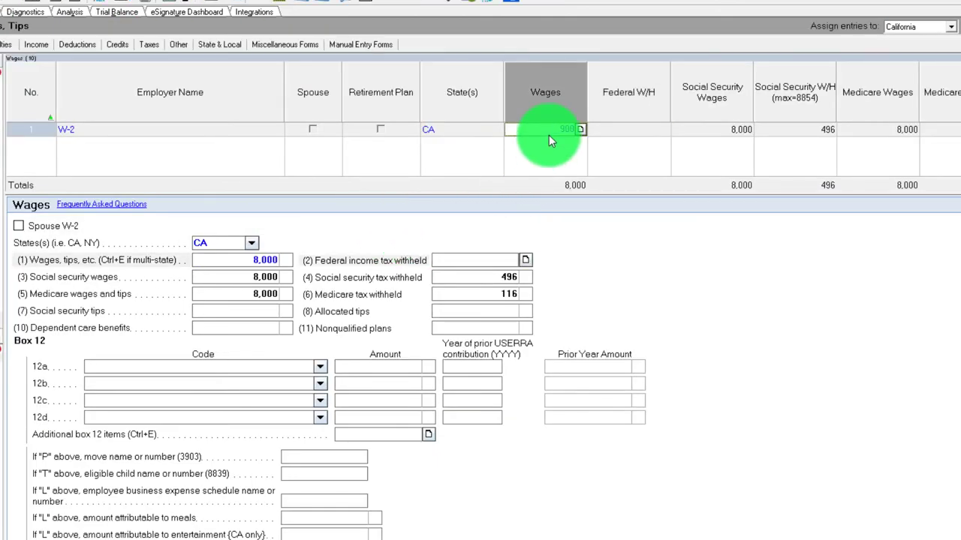
pyautogui.write('0')
pyautogui.press('Tab')
pyautogui.click(13, 6)
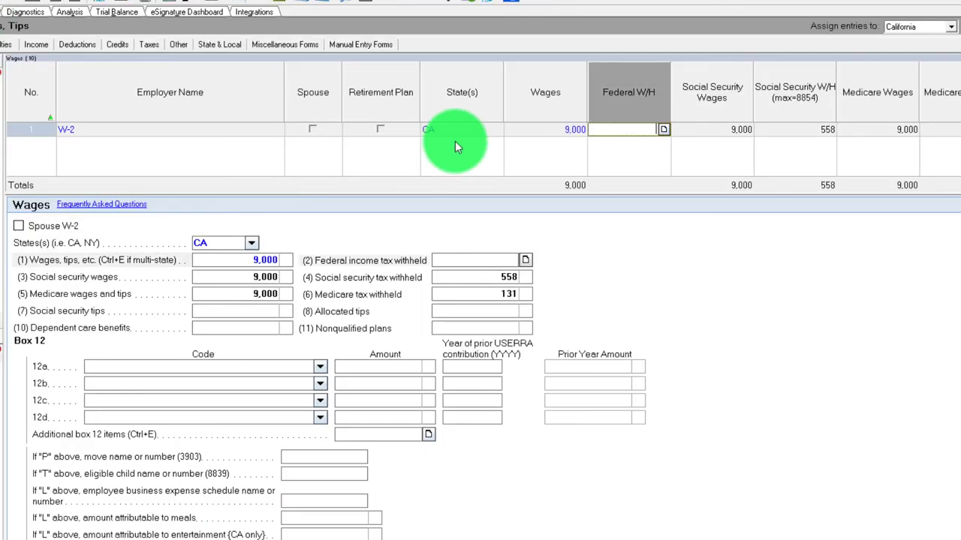
# - Set the W-2 wages to 10,000 and check the earned income credit on Form 1040 line 27a
pyautogui.click(544, 129)
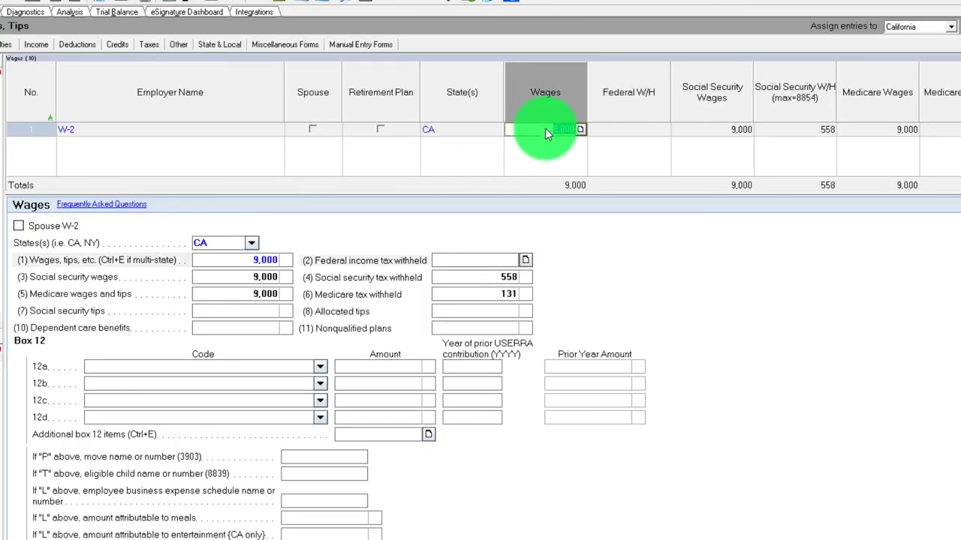
pyautogui.write('10000')
pyautogui.press('Tab')
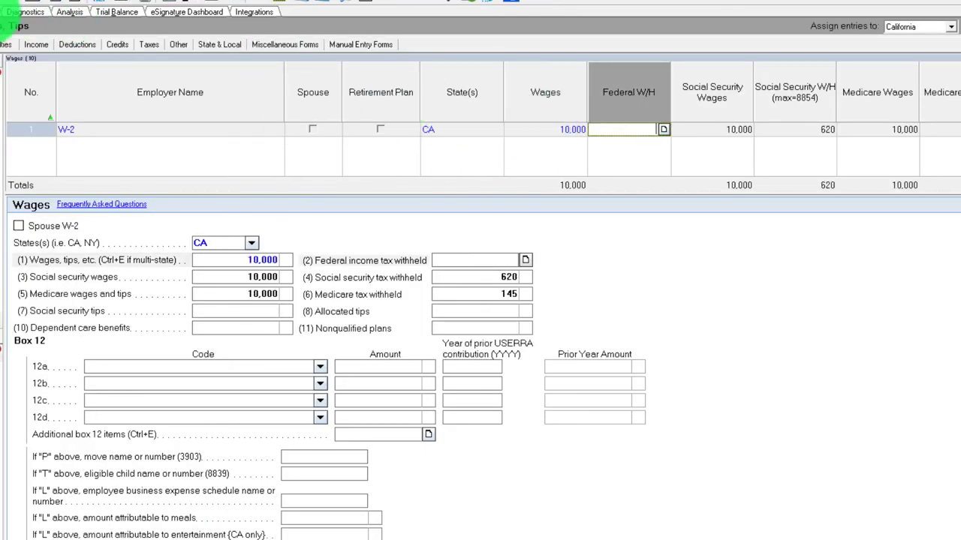
pyautogui.click(23, 10)
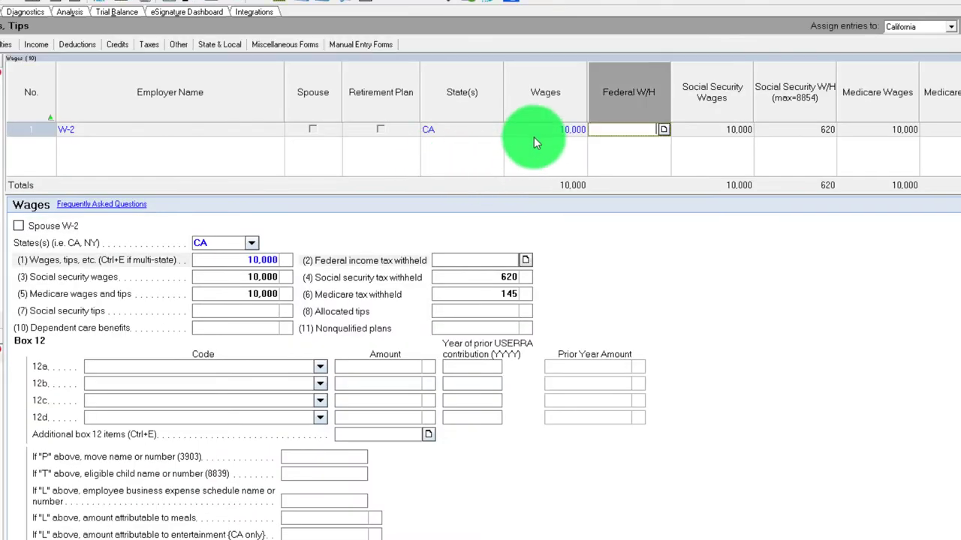
# - Set the W-2 wages to 11,649
pyautogui.click(534, 134)
pyautogui.write('11649')
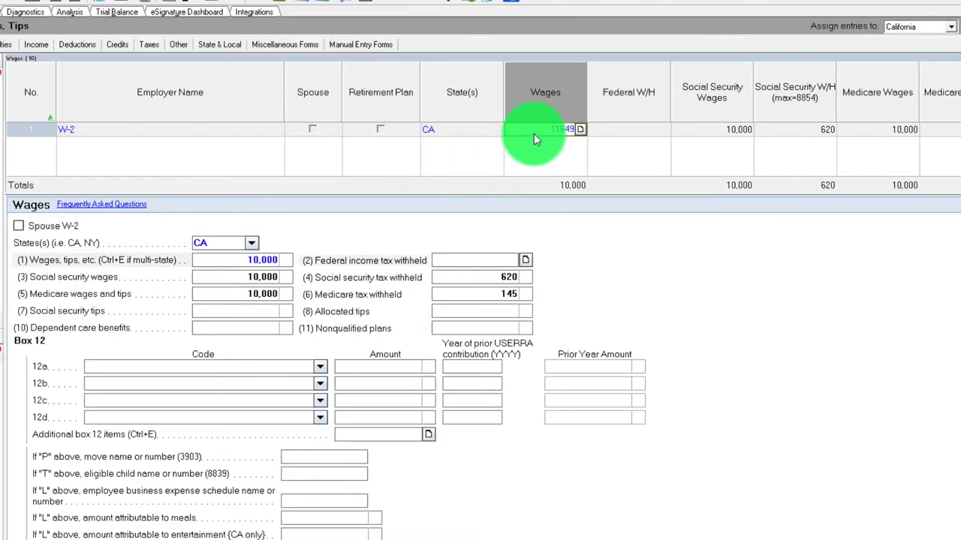
pyautogui.press('Tab')
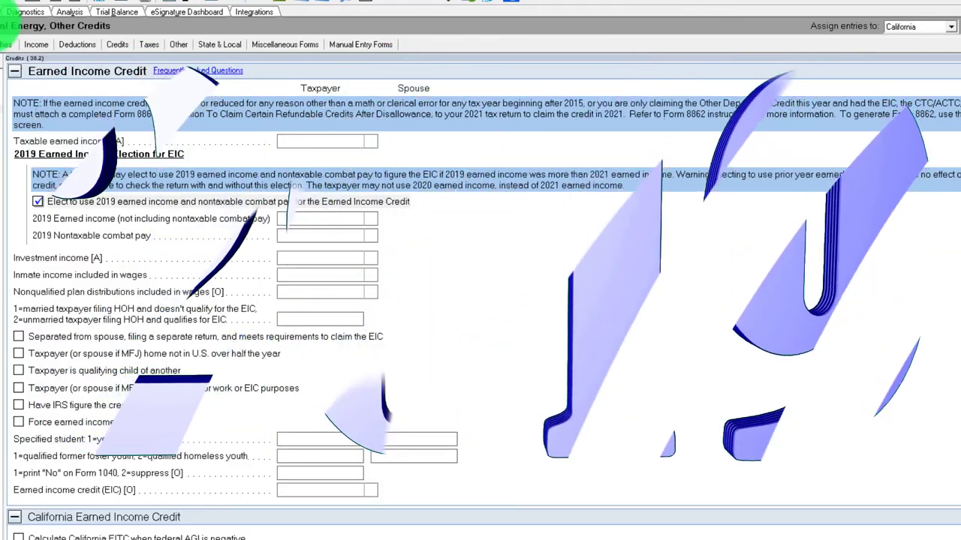
# - Return to the wages input, set the W-2 wages to 5,000, and check the earned income credit on Form 1040 line 27a
pyautogui.click(35, 44)
pyautogui.click(39, 57)
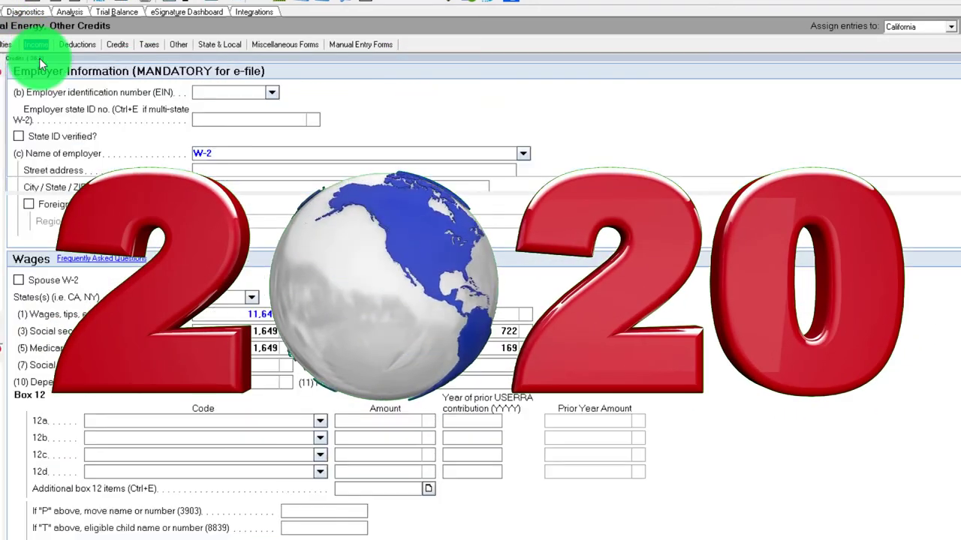
pyautogui.click(559, 138)
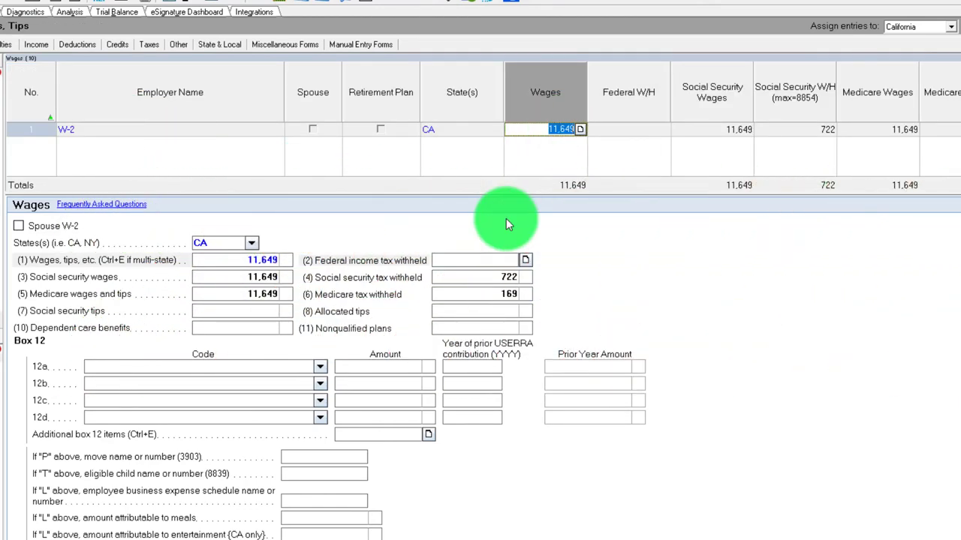
pyautogui.write('5000')
pyautogui.press('Tab')
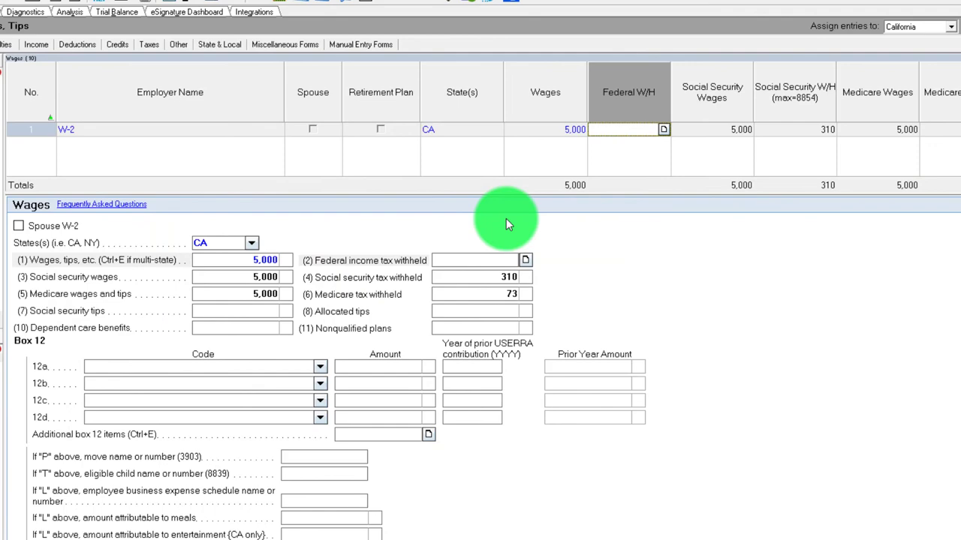
pyautogui.click(9, 15)
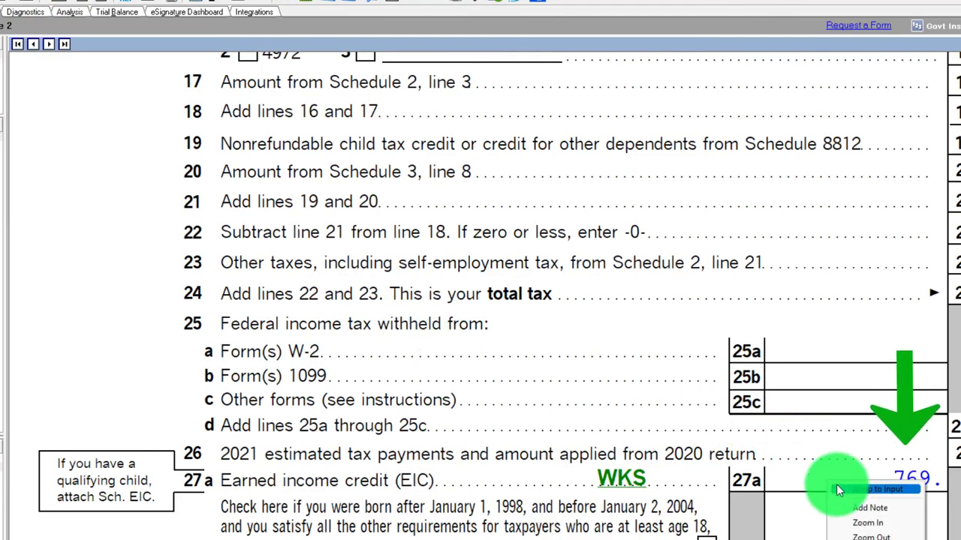
# - Open the Other EIC Info inputs behind line 27a and set the 2019 earned income for the election to 10,000
pyautogui.click(837, 489)
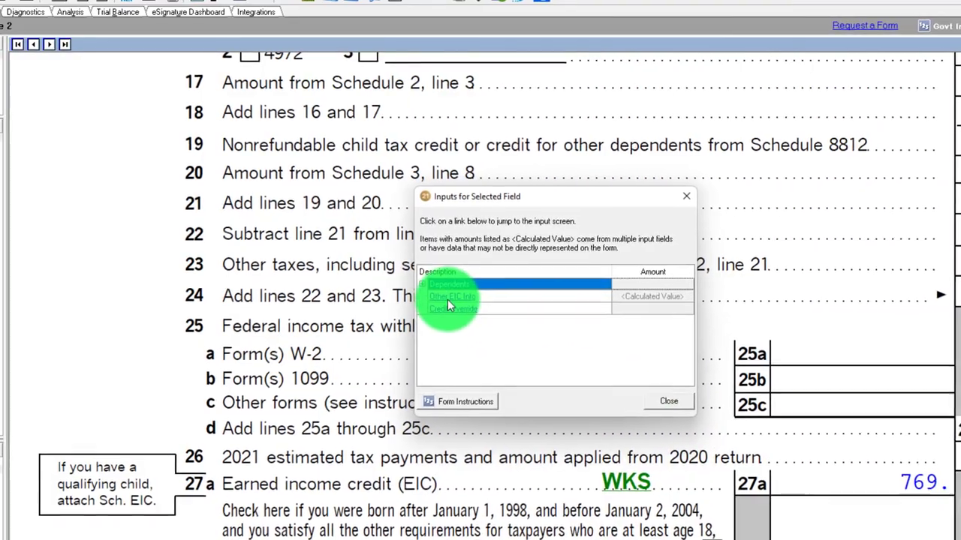
pyautogui.click(446, 297)
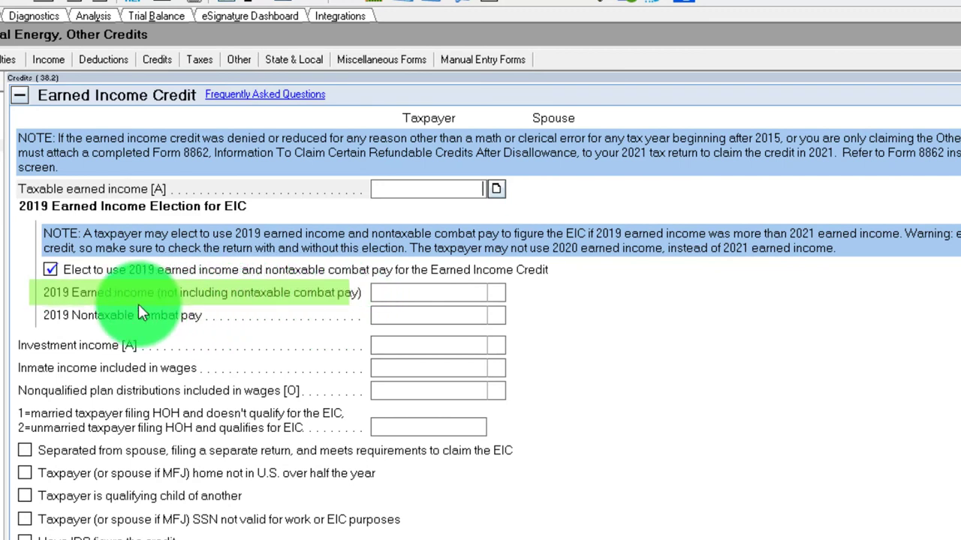
pyautogui.click(439, 296)
pyautogui.write('10000')
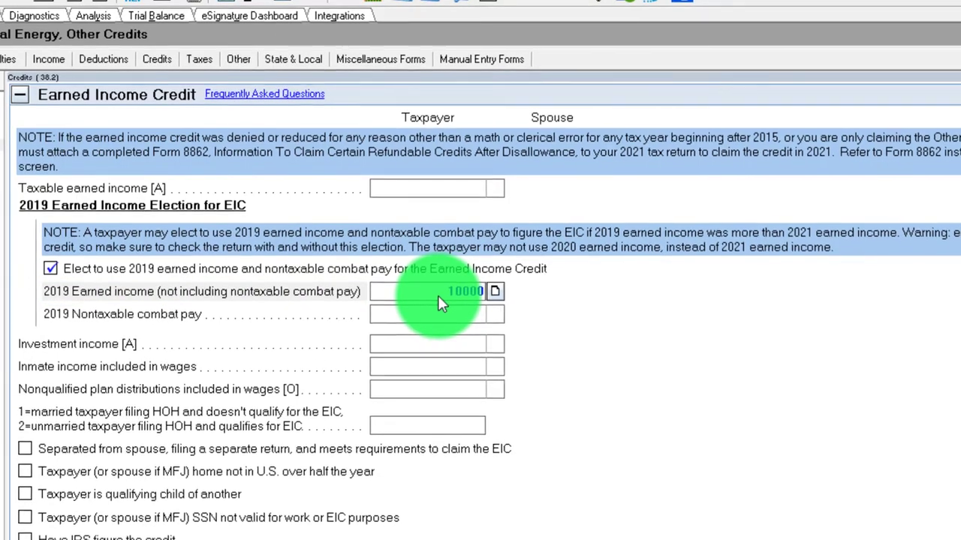
pyautogui.press('Tab')
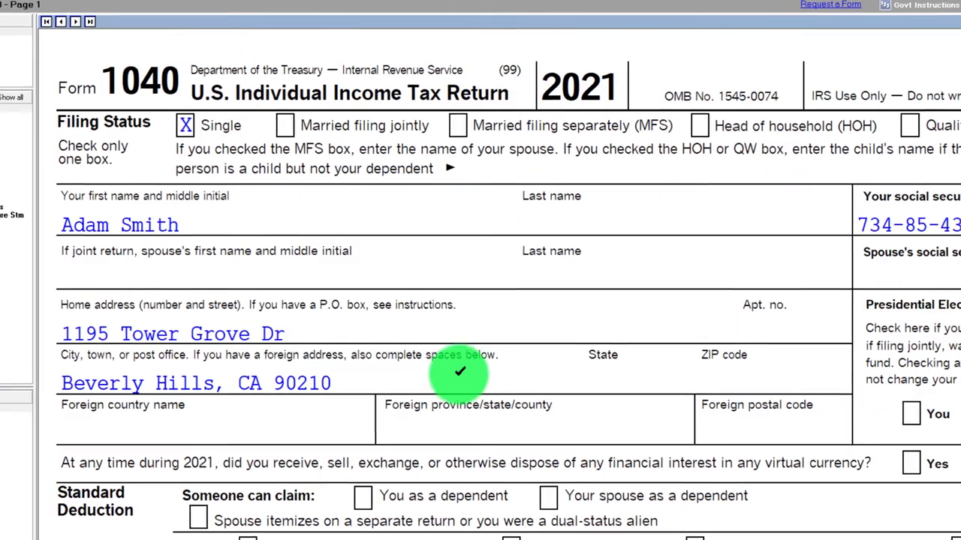
# - Examine the wages on line 1 and the total income on line 9 of Form 1040 page 1
pyautogui.scroll(-5, 461, 375)
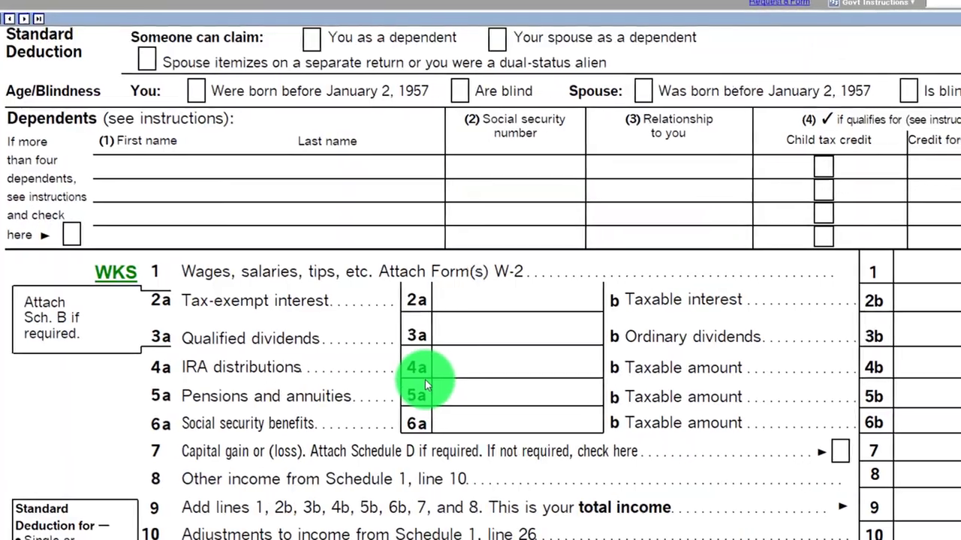
pyautogui.scroll(5, 425, 379)
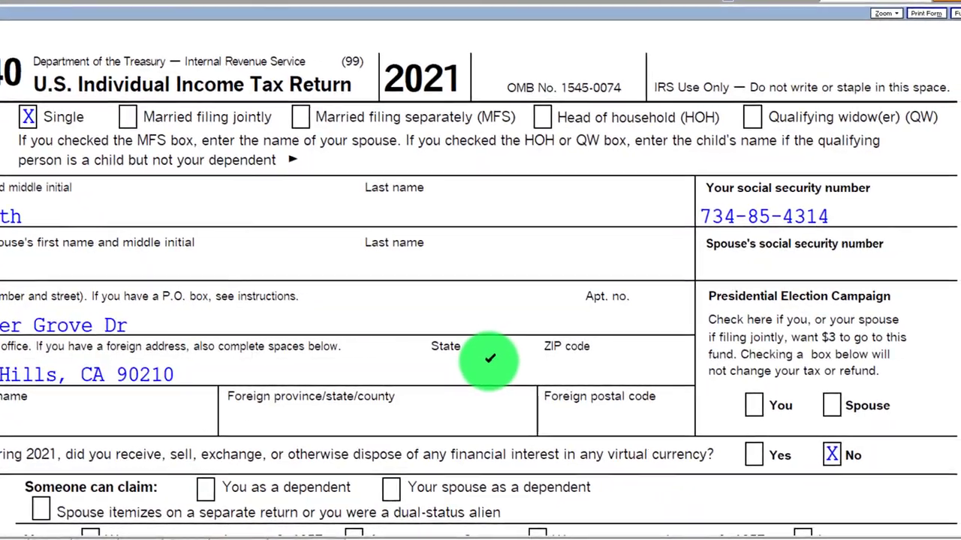
pyautogui.scroll(-5, 490, 358)
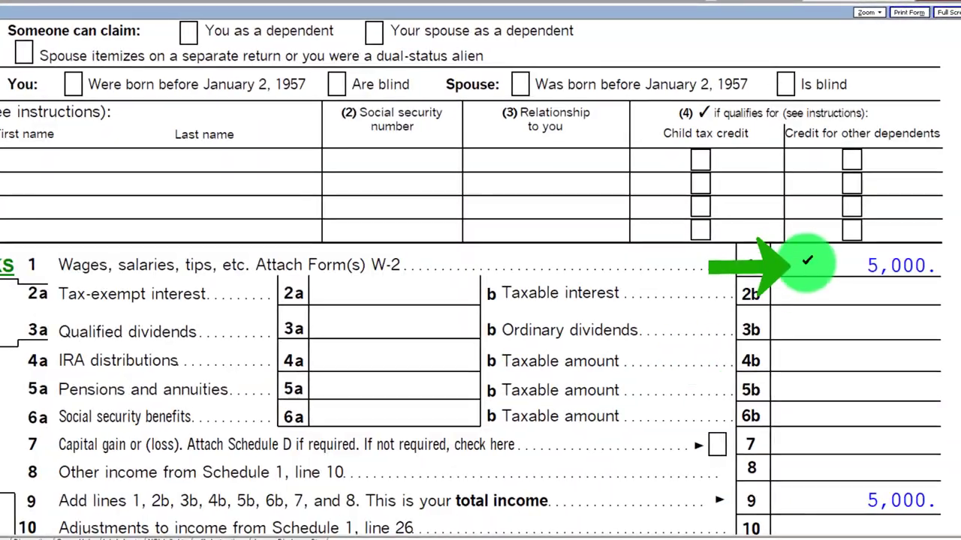
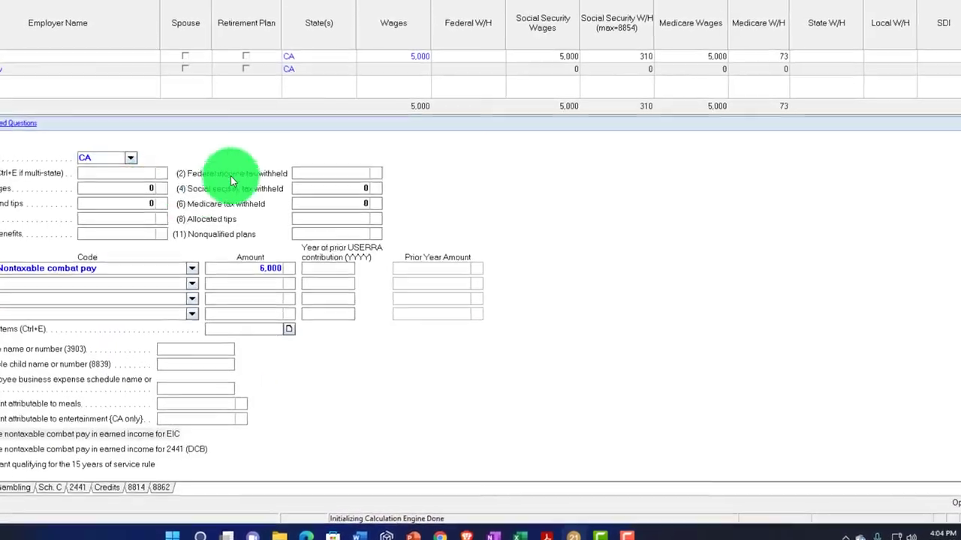
# - Inspect the wages of the W-2 and Combat pay entries in the wages input
pyautogui.click(389, 57)
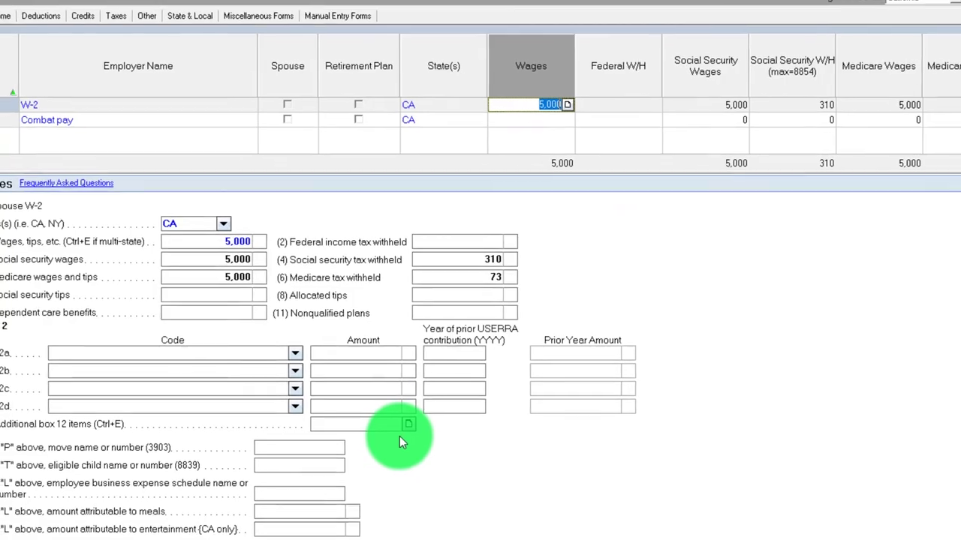
pyautogui.click(535, 127)
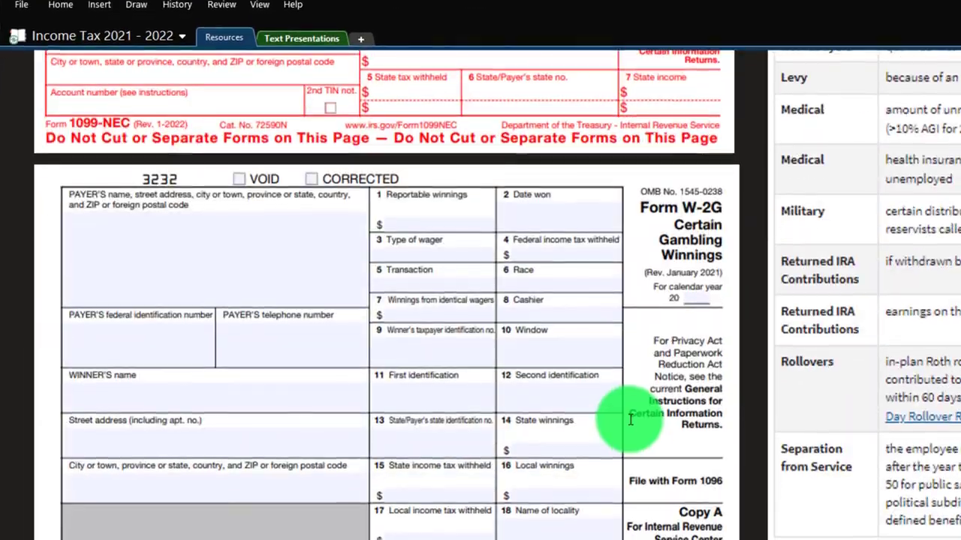
# - Examine the sample W-2G and 1099-R income forms in the tax notes
pyautogui.scroll(10, 626, 418)
pyautogui.scroll(15, 629, 401)
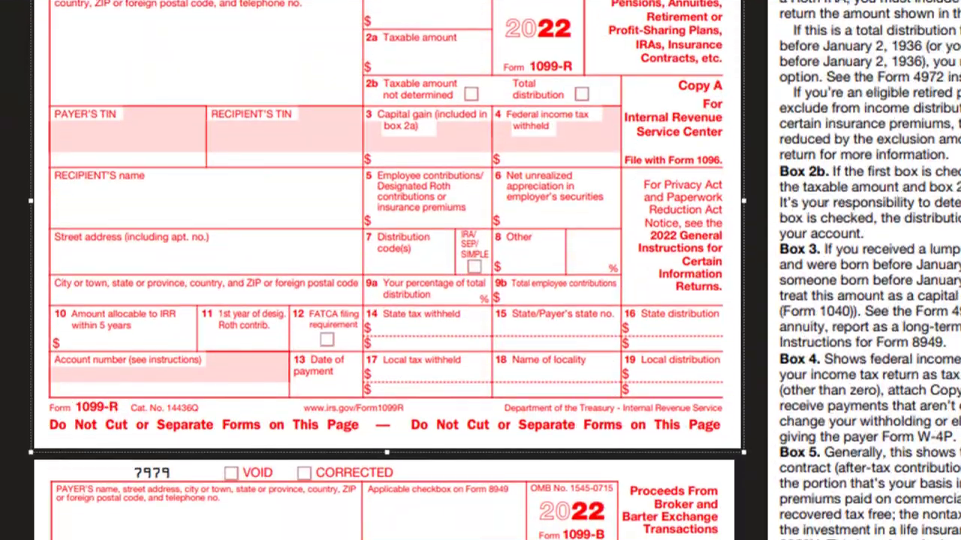
pyautogui.scroll(-1, 439, 337)
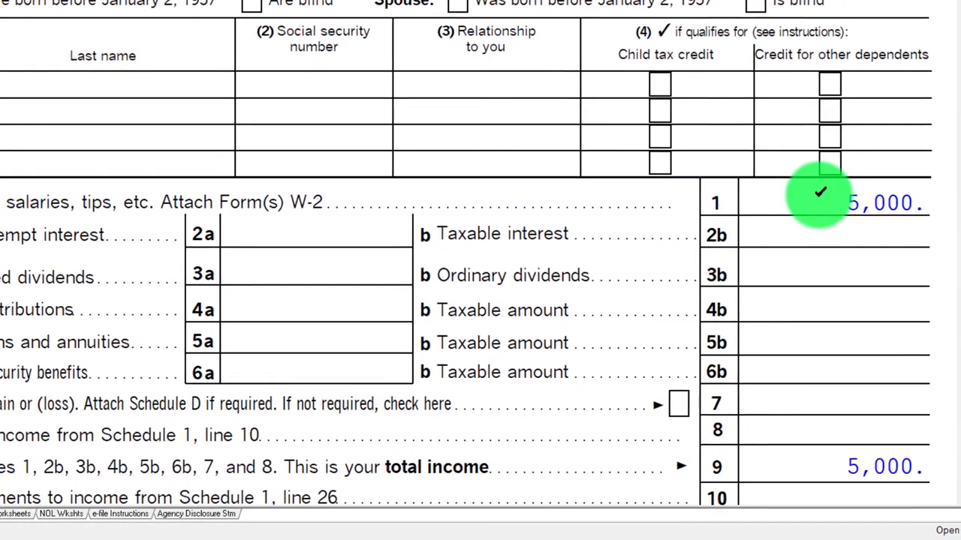
# - Check the income lines of Form 1040 page 1 and open the box 12 details of the Combat pay entry in the wages input
pyautogui.scroll(-2, 874, 194)
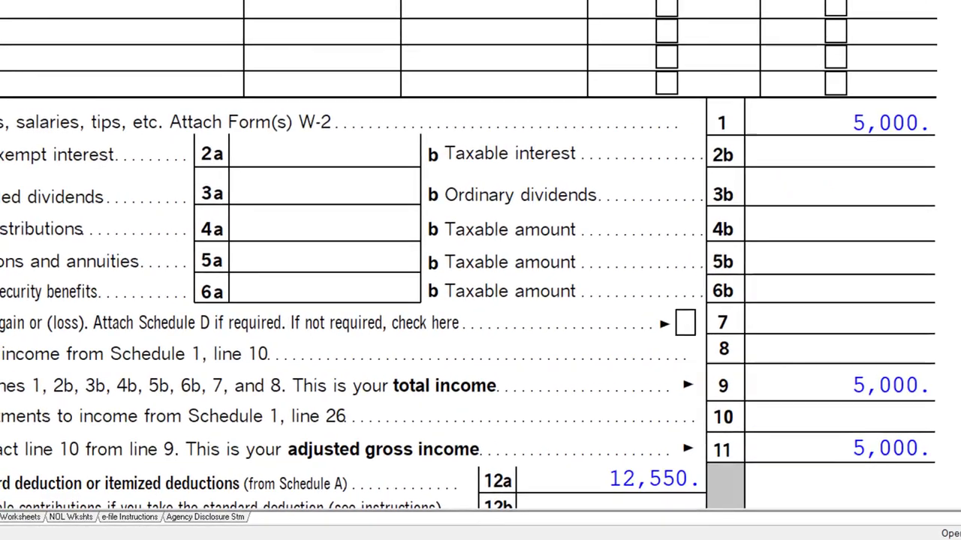
pyautogui.scroll(-10, 301, 326)
pyautogui.click(740, 245)
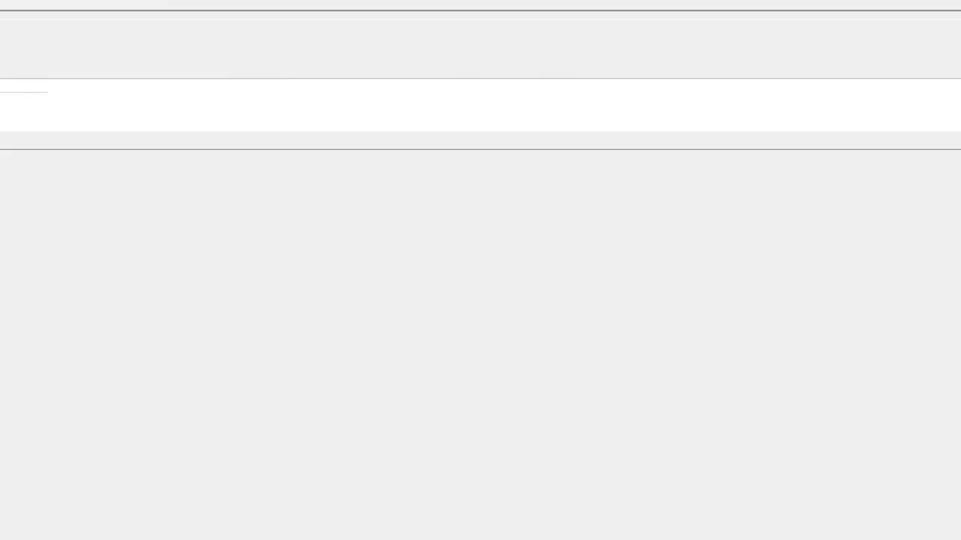
pyautogui.click(230, 178)
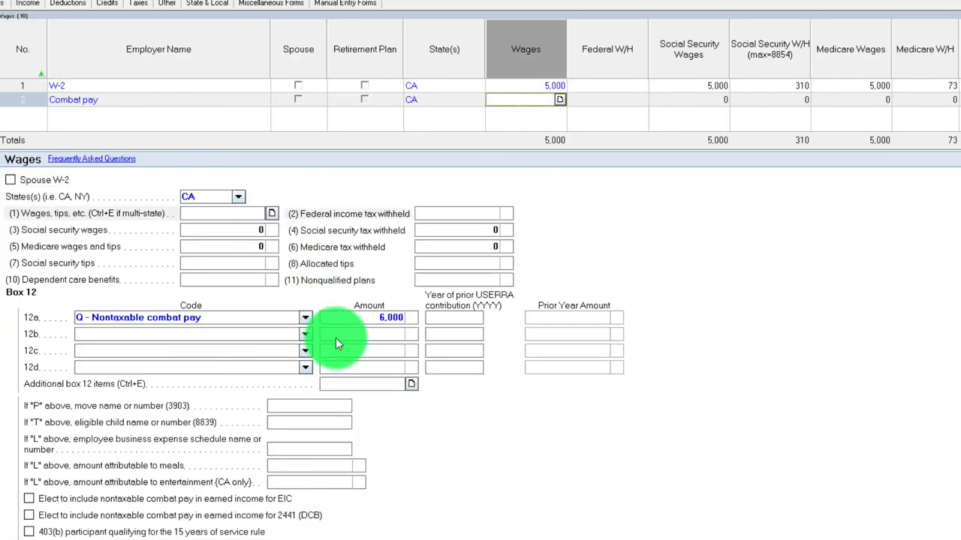
# - Examine the wages on line 1, total income on line 9 and the earned income credit on line 27a of Form 1040
pyautogui.scroll(-2, 475, 492)
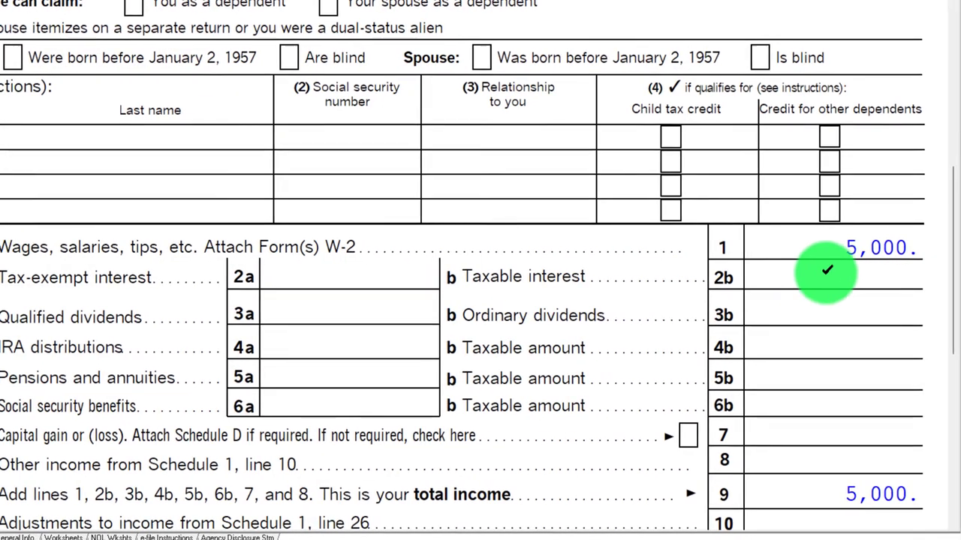
pyautogui.scroll(-2, 822, 248)
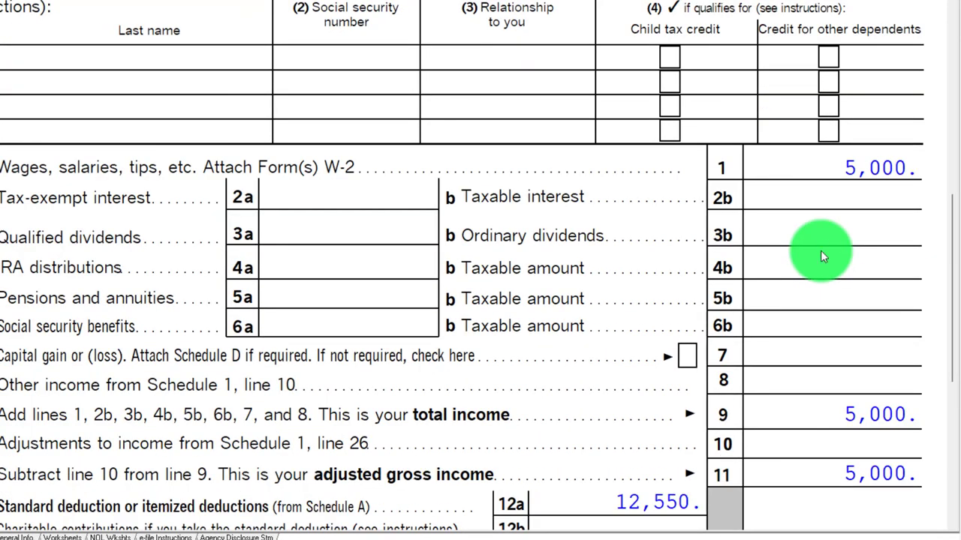
pyautogui.scroll(-2, 820, 255)
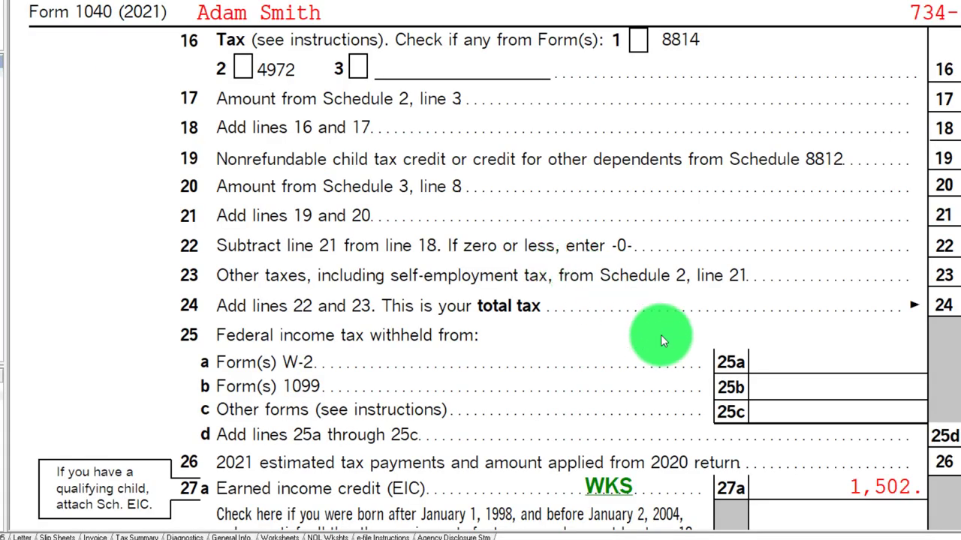
pyautogui.scroll(-3, 402, 411)
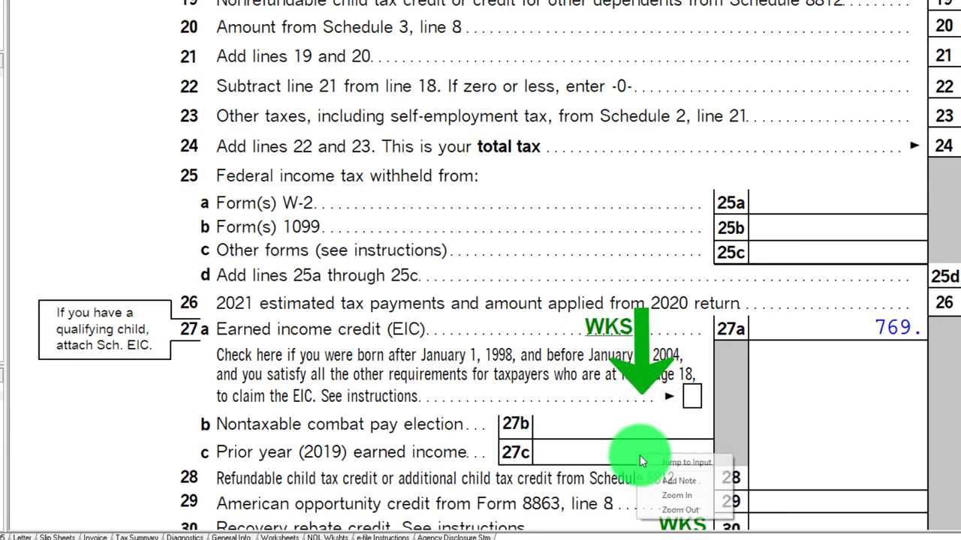
# - Set the 2019 earned income to 5,000 and 2019 nontaxable combat pay to 6,000, and elect to use them for the Earned Income Credit
pyautogui.click(650, 463)
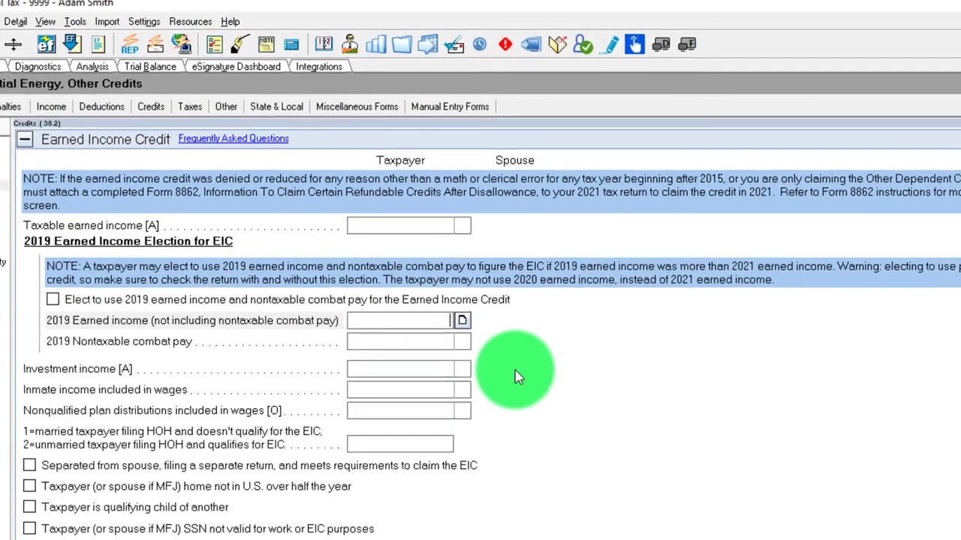
pyautogui.write('5000')
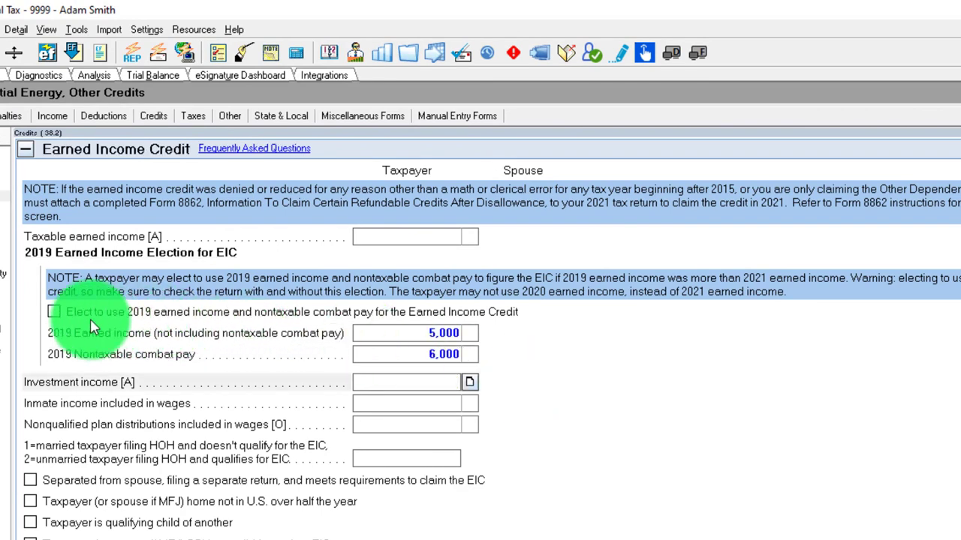
pyautogui.click(55, 312)
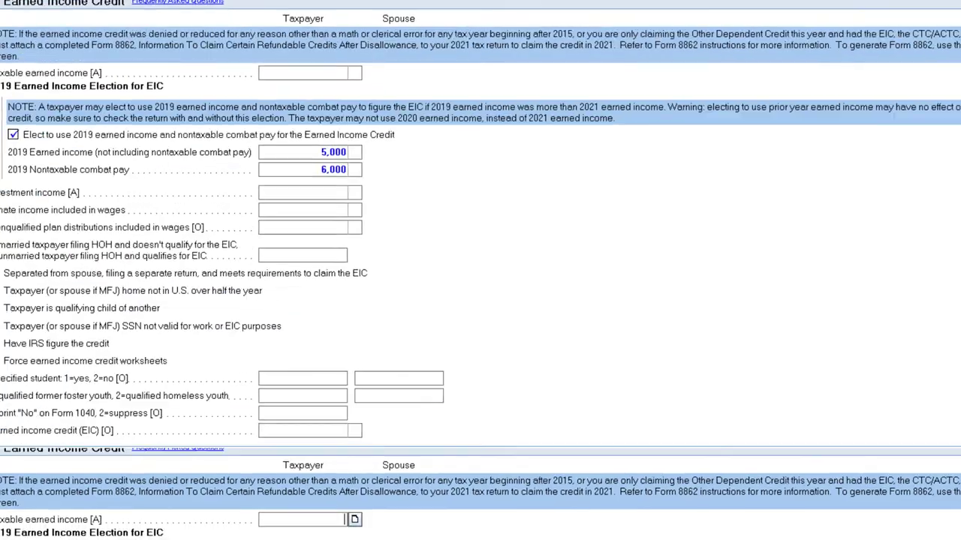
# - Clear the 2019 nontaxable combat pay and 2019 earned income, and remove the election to use them for the Earned Income Credit
pyautogui.click(345, 179)
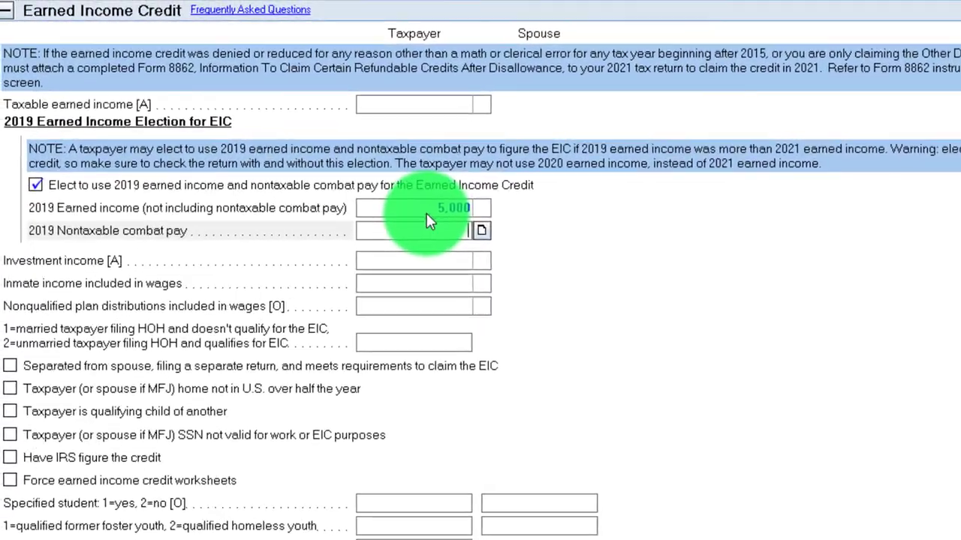
pyautogui.click(349, 174)
pyautogui.press('Delete')
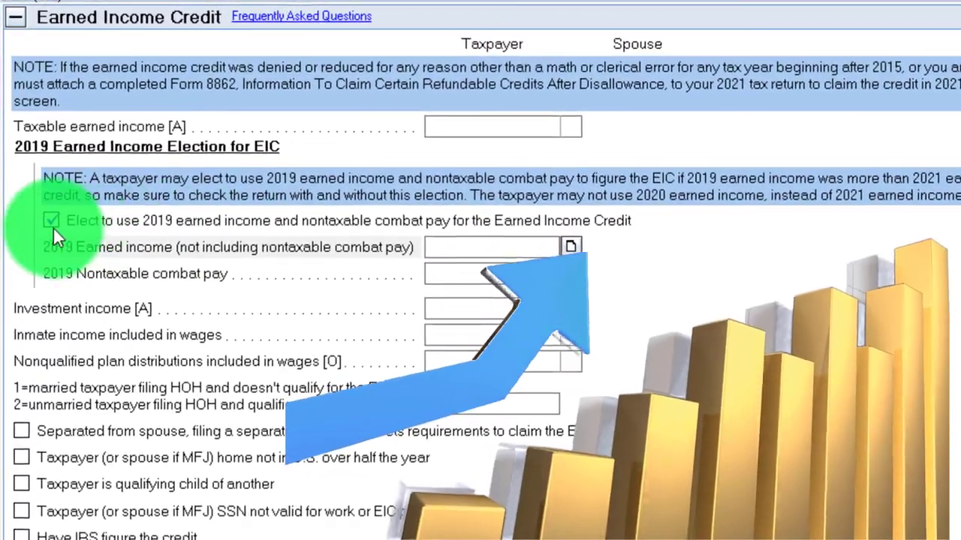
pyautogui.click(51, 223)
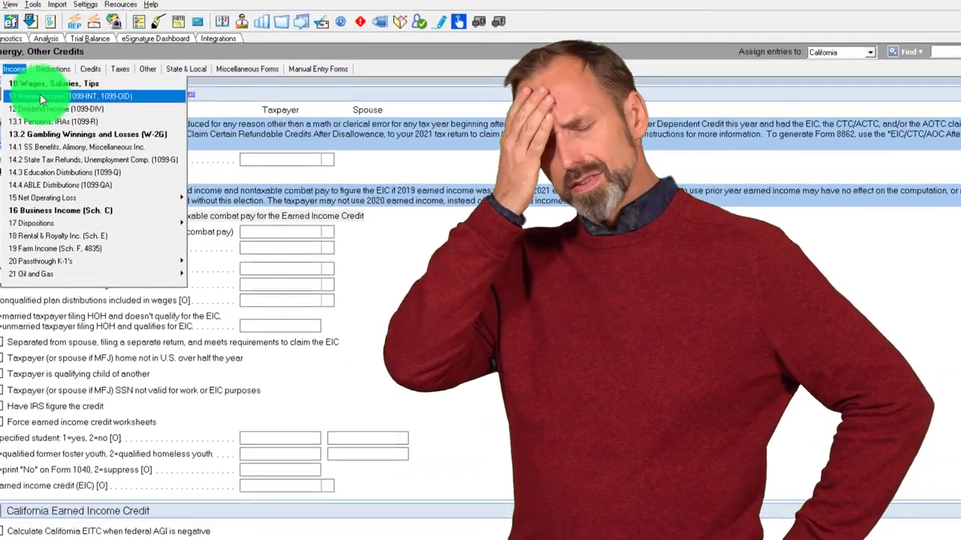
# - Open the Interest Income input and enter 12,000 of interest from banks, savings and loans
pyautogui.click(45, 54)
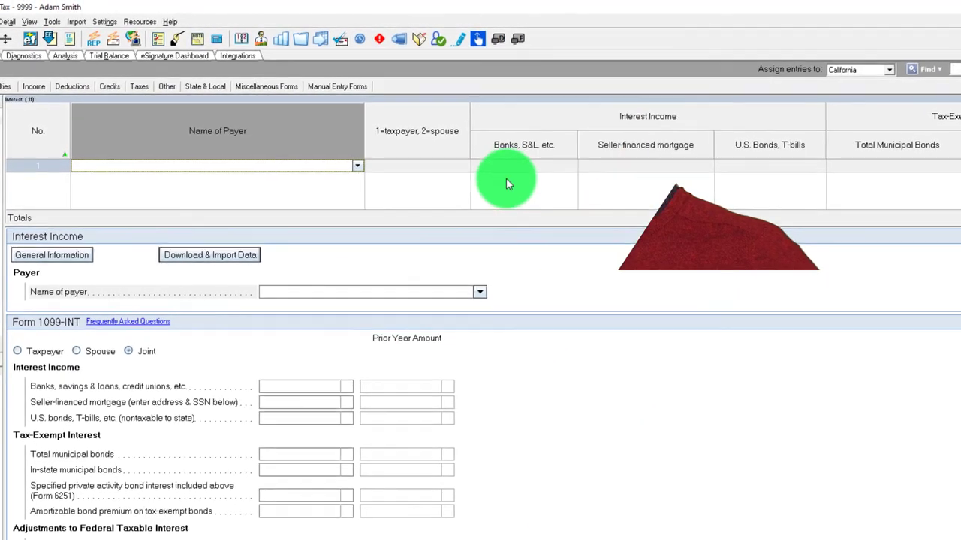
pyautogui.click(506, 166)
pyautogui.write('12000')
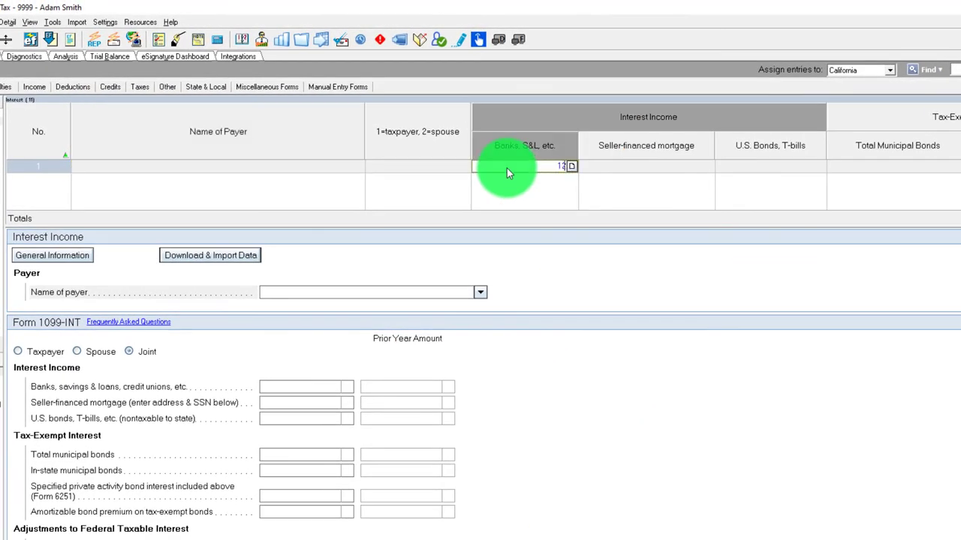
pyautogui.press('Tab')
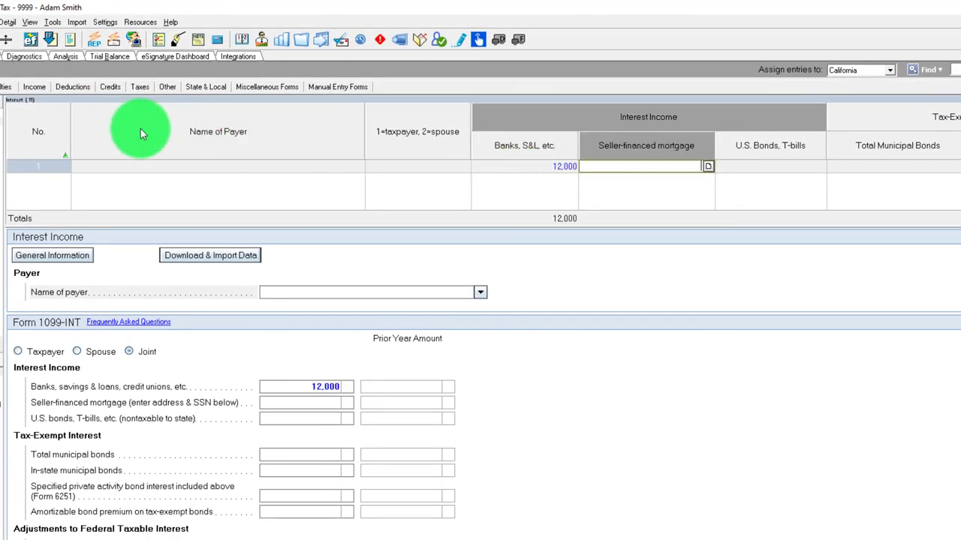
# - Return to Form 1040 and review taxable interest on line 2b, total income on line 9 and the lines further down
pyautogui.click(9, 62)
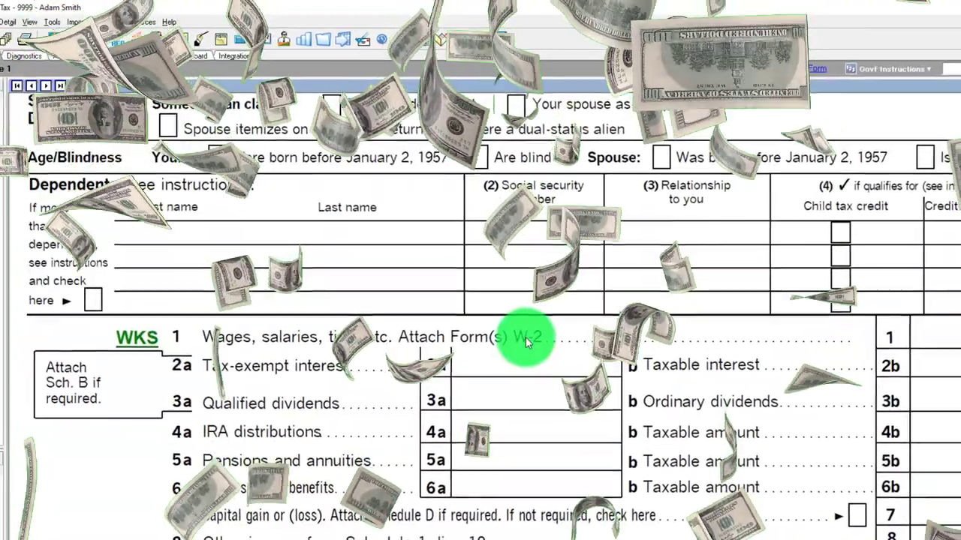
pyautogui.scroll(-3, 512, 329)
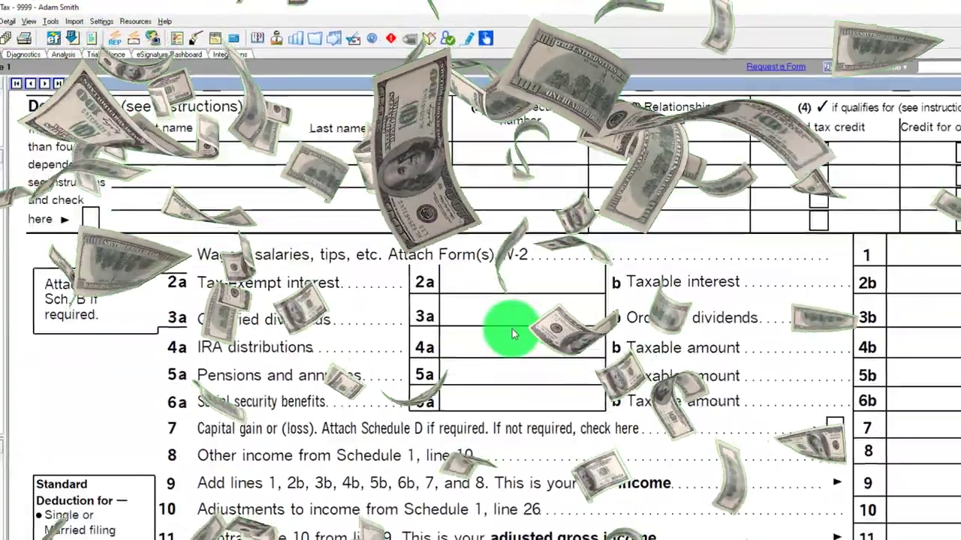
pyautogui.scroll(-2, 507, 326)
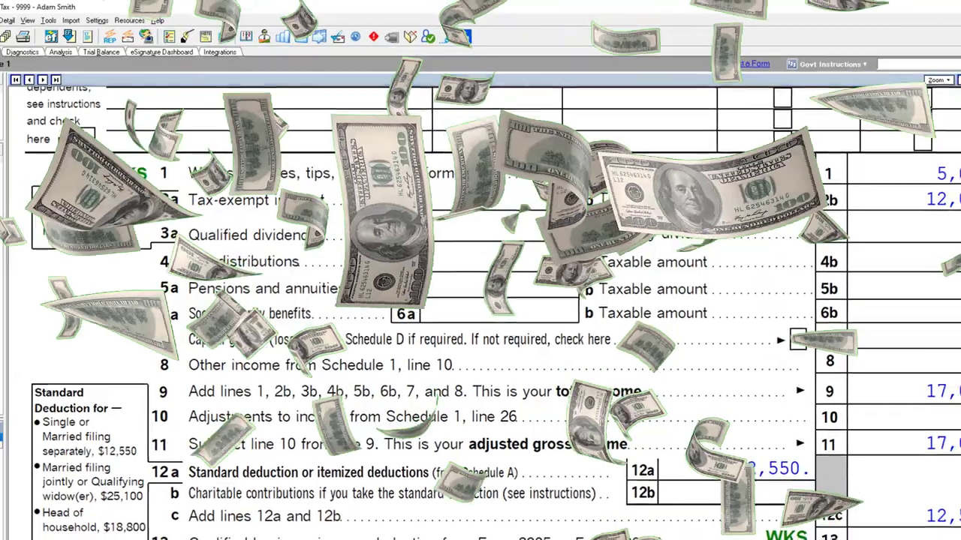
pyautogui.scroll(-10, 480, 422)
pyautogui.scroll(-3, 650, 428)
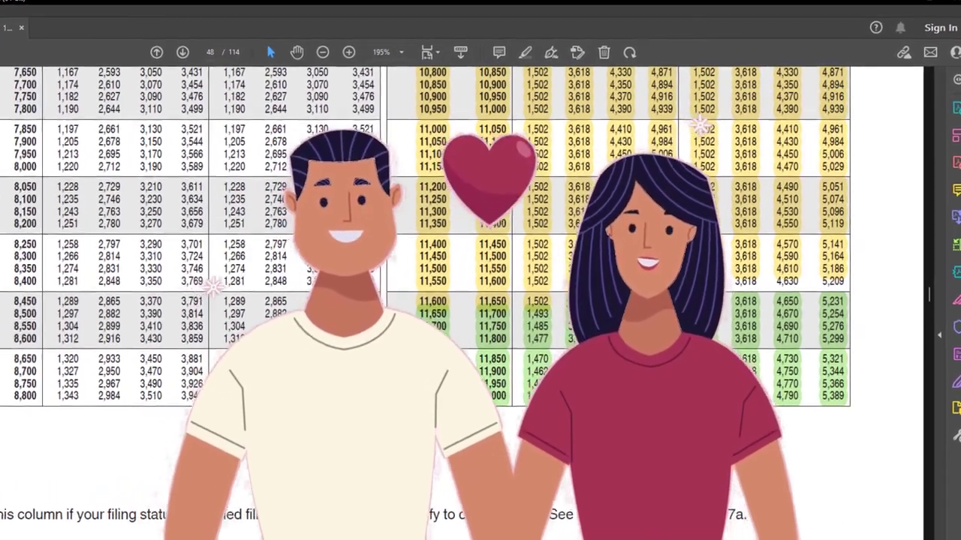
# - Examine the EIC table in the 1040 instructions, comparing the single and married filing jointly columns for filers without children
pyautogui.scroll(5, 480, 300)
pyautogui.scroll(6, 481, 300)
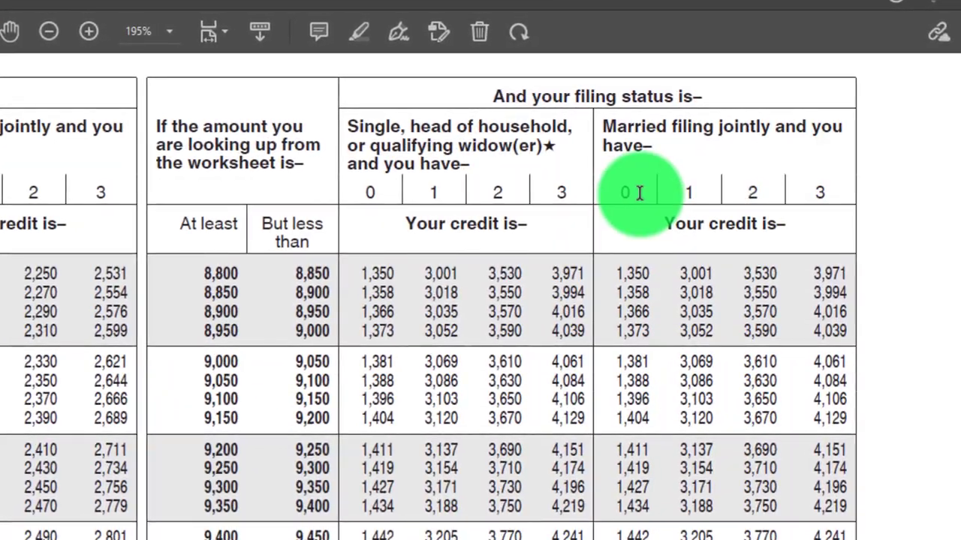
pyautogui.scroll(-7, 638, 192)
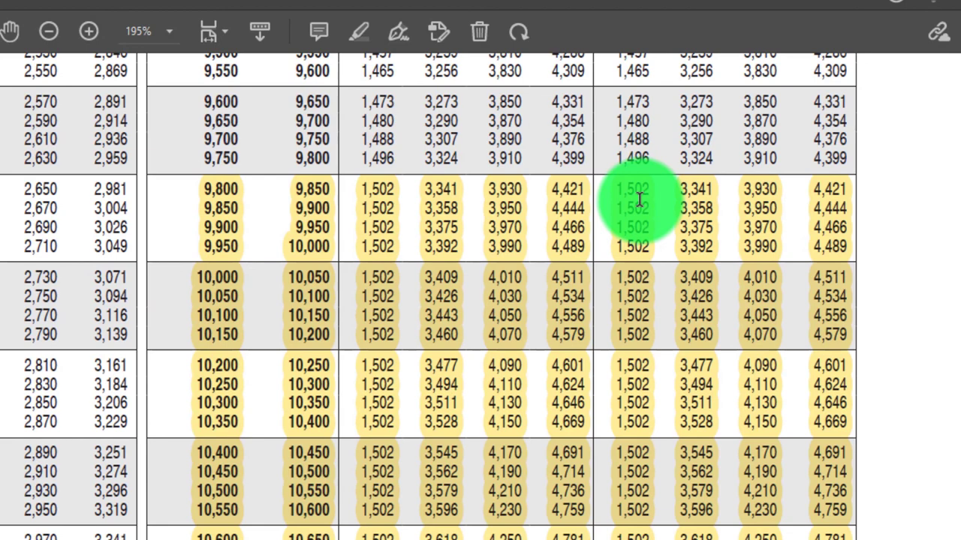
pyautogui.scroll(-1, 638, 198)
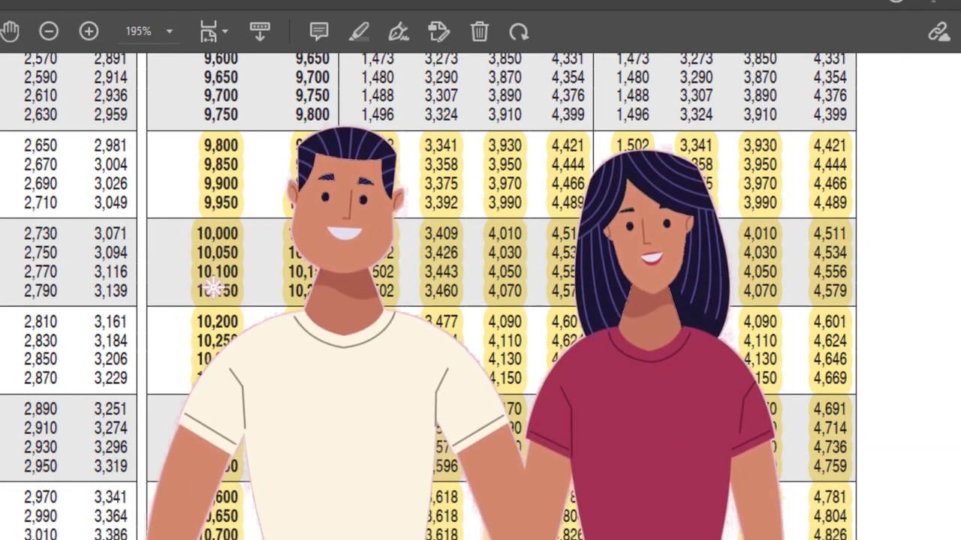
pyautogui.scroll(-4, 638, 198)
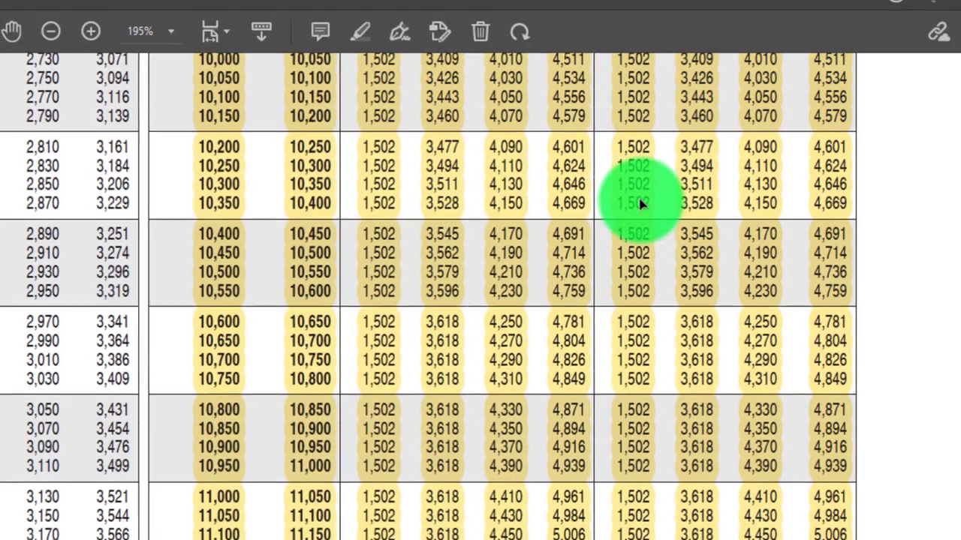
pyautogui.scroll(-2, 589, 442)
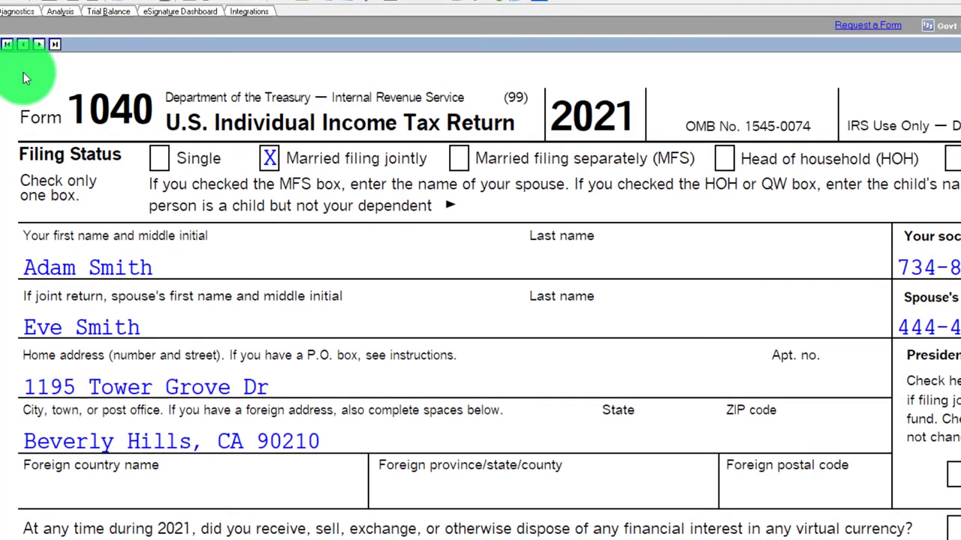
# - Check the married filing jointly Form 1040 from the filing status down to the earned income credit on line 27a
pyautogui.scroll(-6, 210, 411)
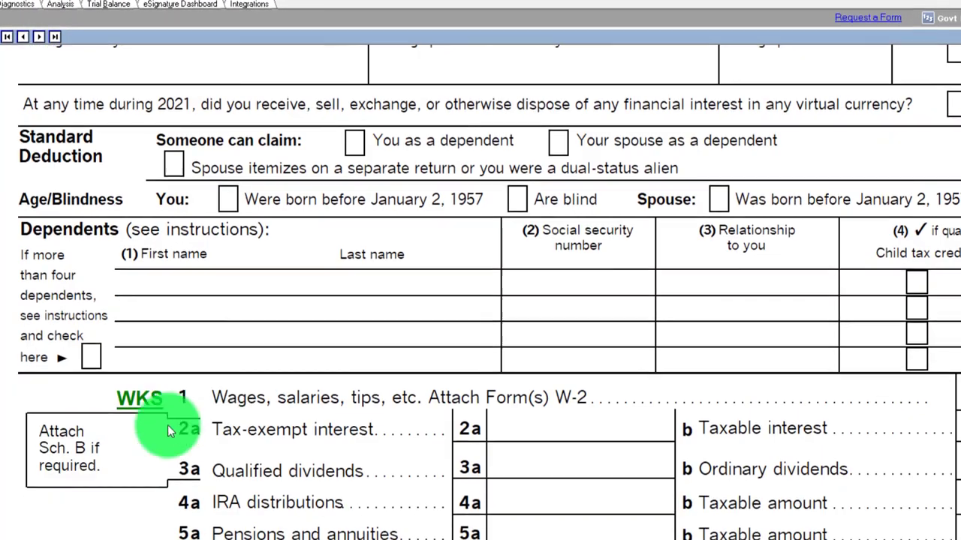
pyautogui.scroll(-10, 112, 436)
pyautogui.scroll(-2, 370, 388)
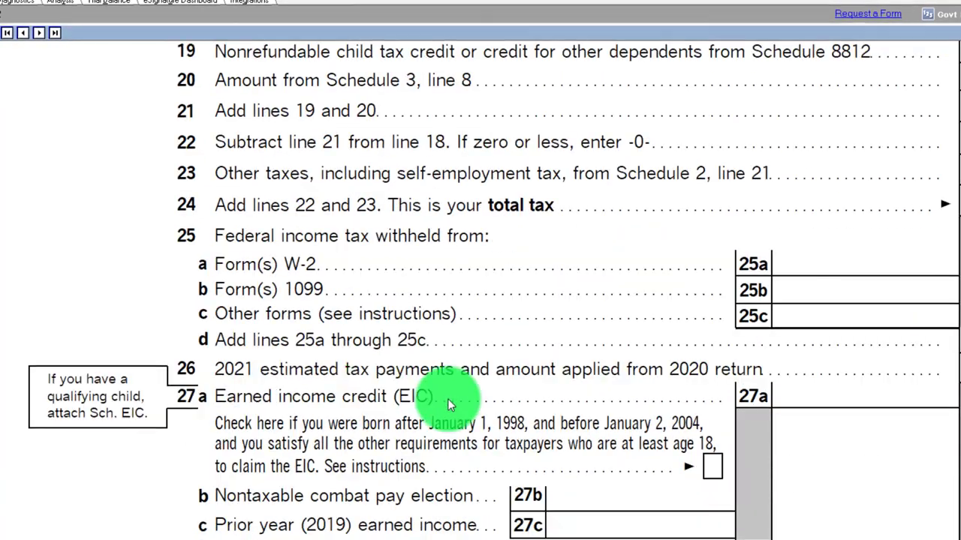
pyautogui.scroll(-1, 758, 382)
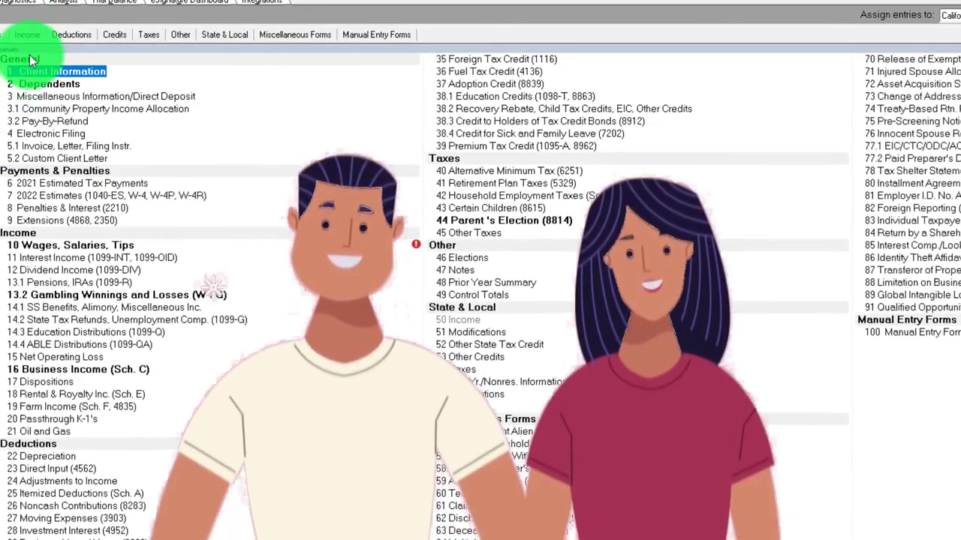
# - Open the Wages, Salaries, Tips input and set the Combat pay entry's wages to 11,649
pyautogui.click(27, 34)
pyautogui.click(36, 41)
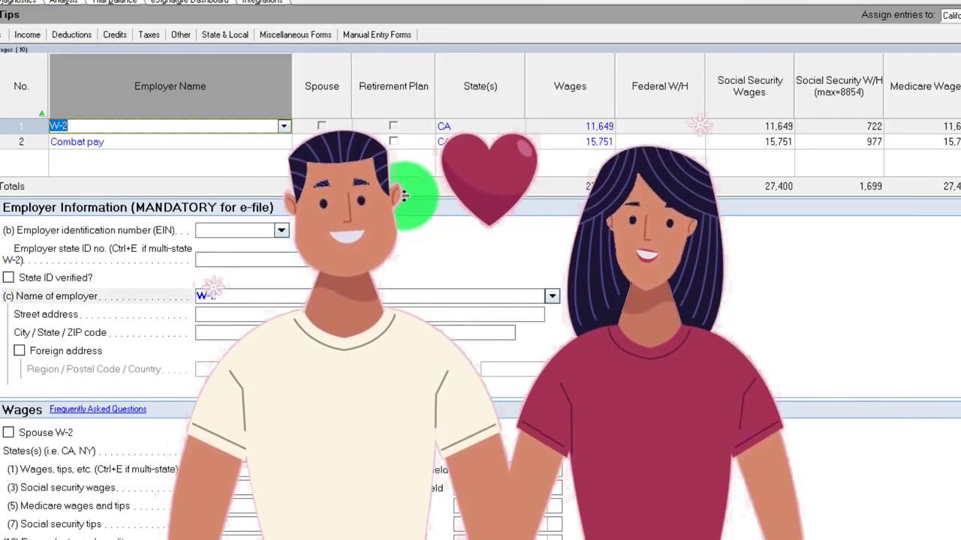
pyautogui.click(587, 141)
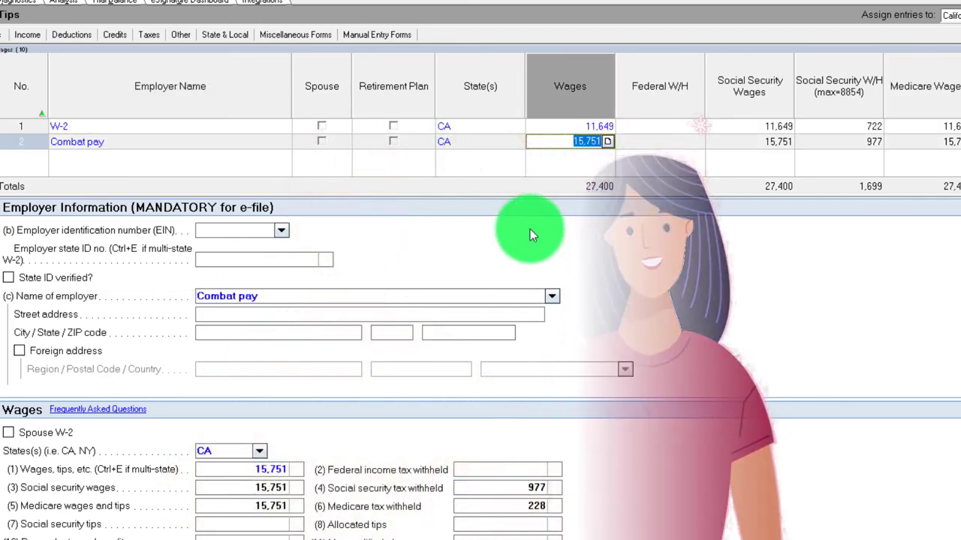
pyautogui.write('11649')
pyautogui.press('Tab')
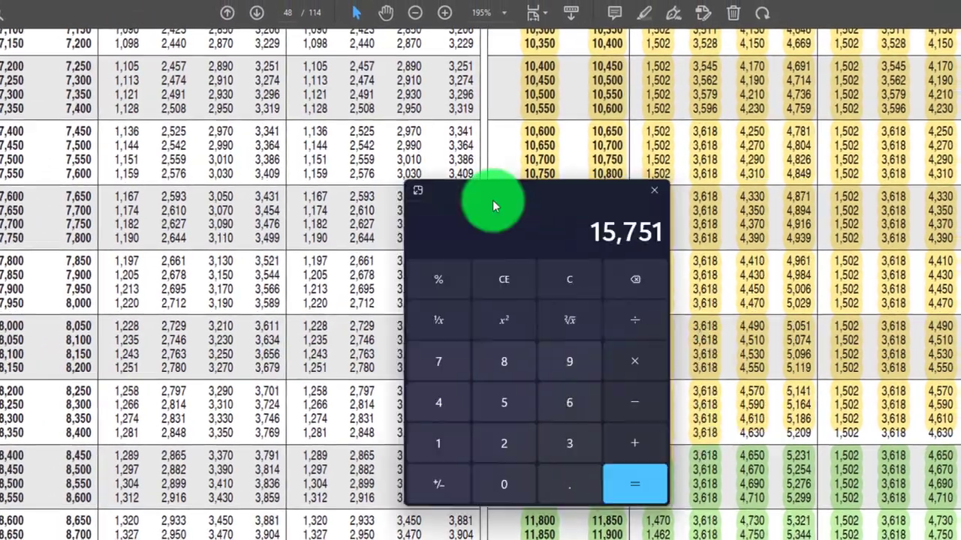
# - Move the calculator aside on the EIC table, clear it, and work out twice the 1,502 maximum credit
pyautogui.moveTo(496, 206); pyautogui.dragTo(264, 208)
pyautogui.click(325, 299)
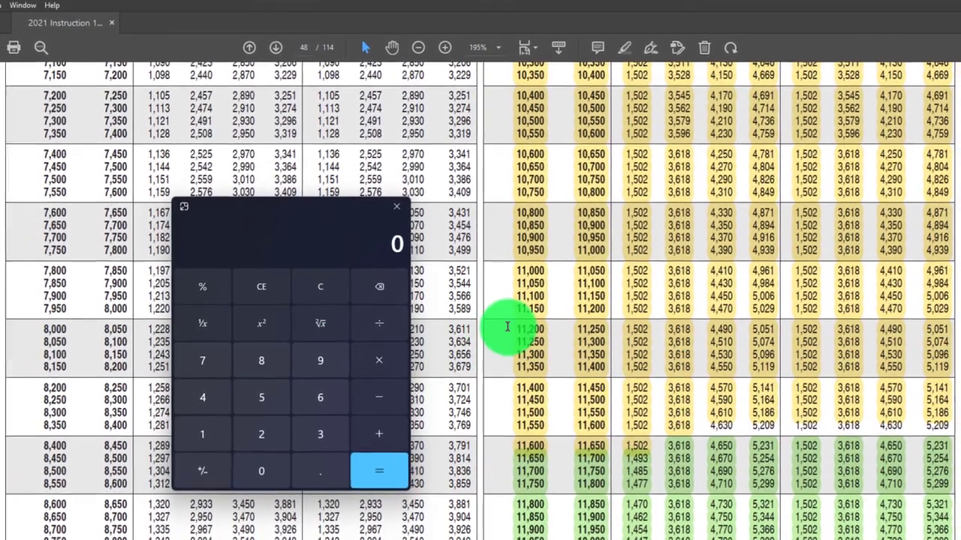
pyautogui.write('1502')
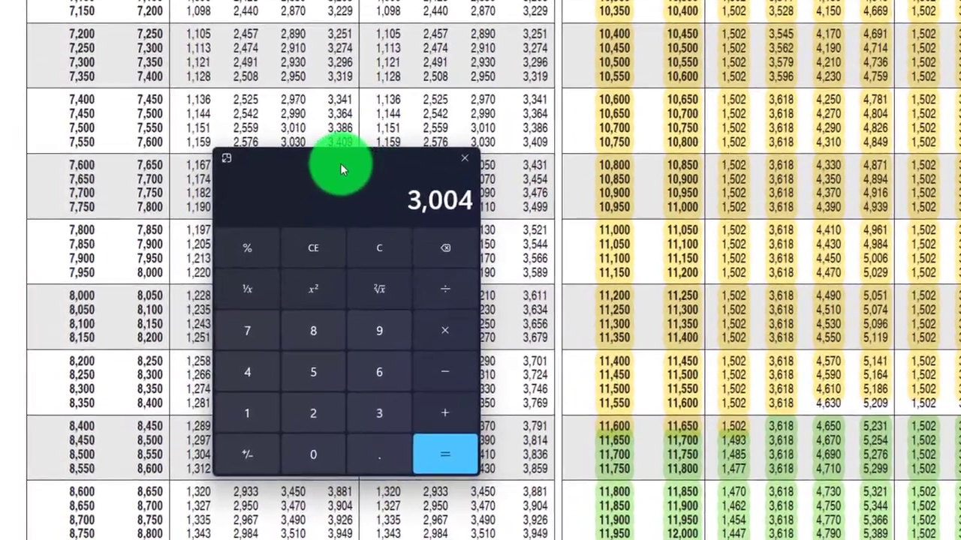
# - Return from the EIC table to the wages input, clear the Combat pay entry's wages, and set the W-2 entry's wages to 9,800
pyautogui.click(429, 187)
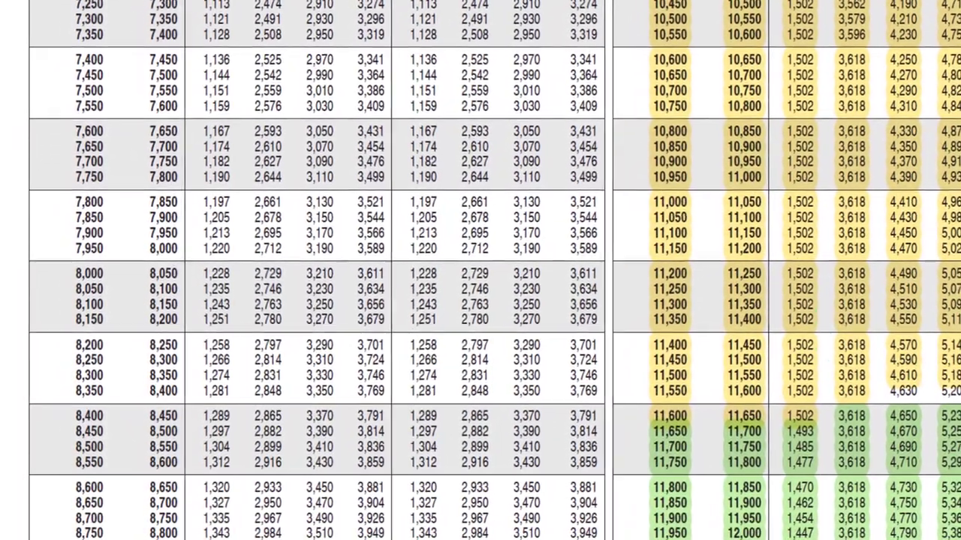
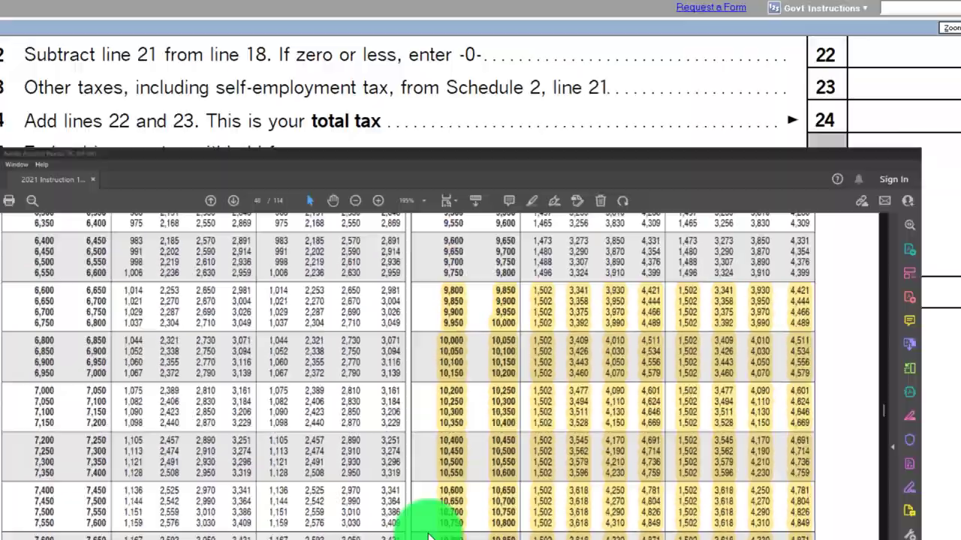
pyautogui.click(241, 207)
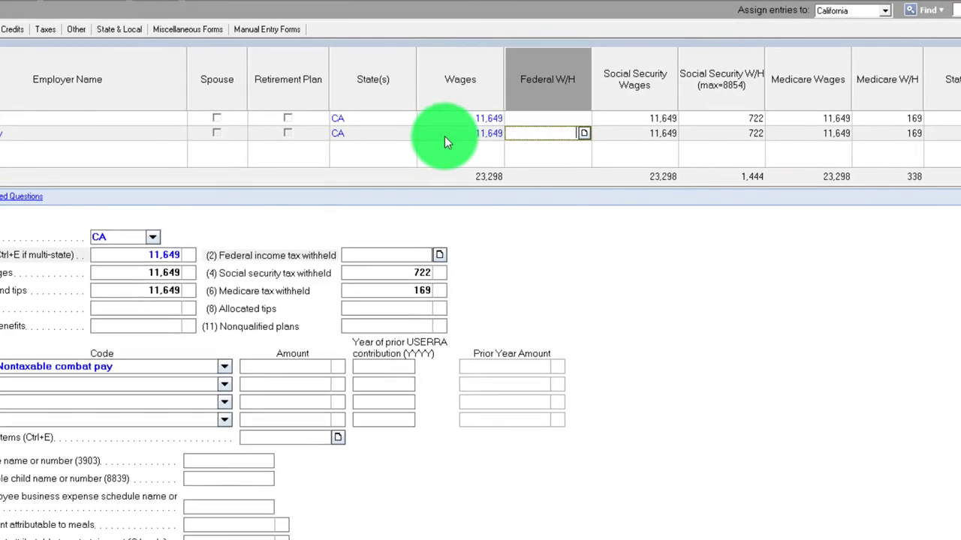
pyautogui.click(443, 134)
pyautogui.click(491, 118)
pyautogui.write('9810')
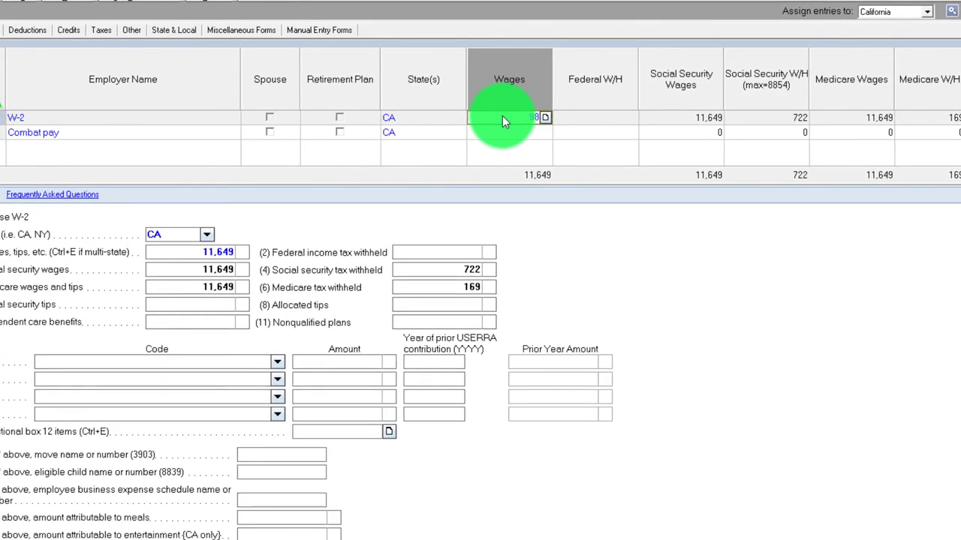
pyautogui.press('Tab')
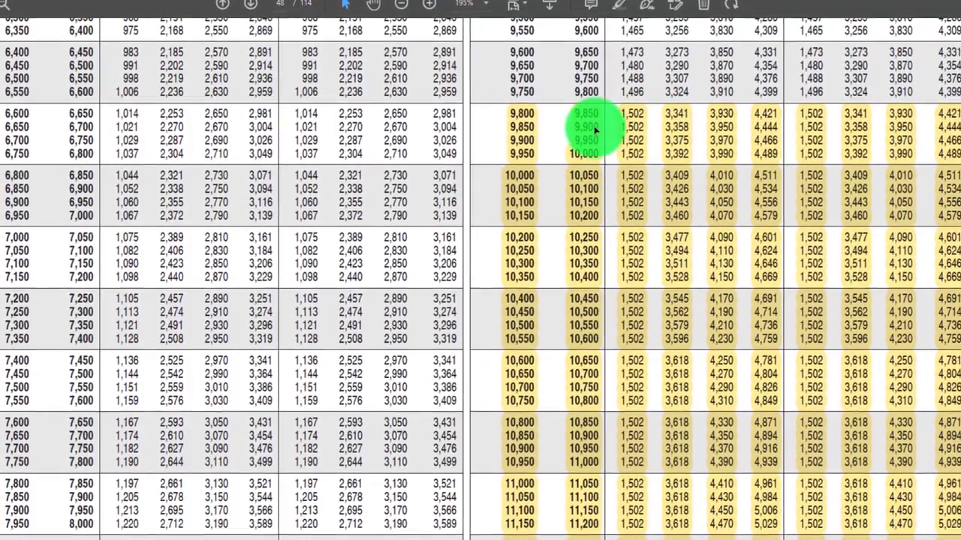
# - Find where the 1,502 credit ends for married filing jointly in the EIC table, and set the W-2 entry's wages to 17,599
pyautogui.scroll(-5, 585, 118)
pyautogui.scroll(-15, 585, 126)
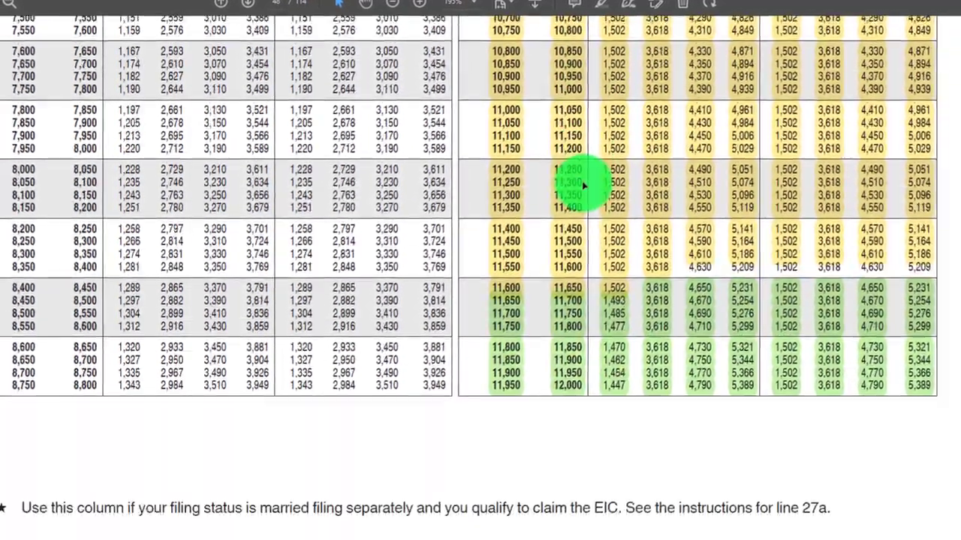
pyautogui.scroll(-20, 582, 193)
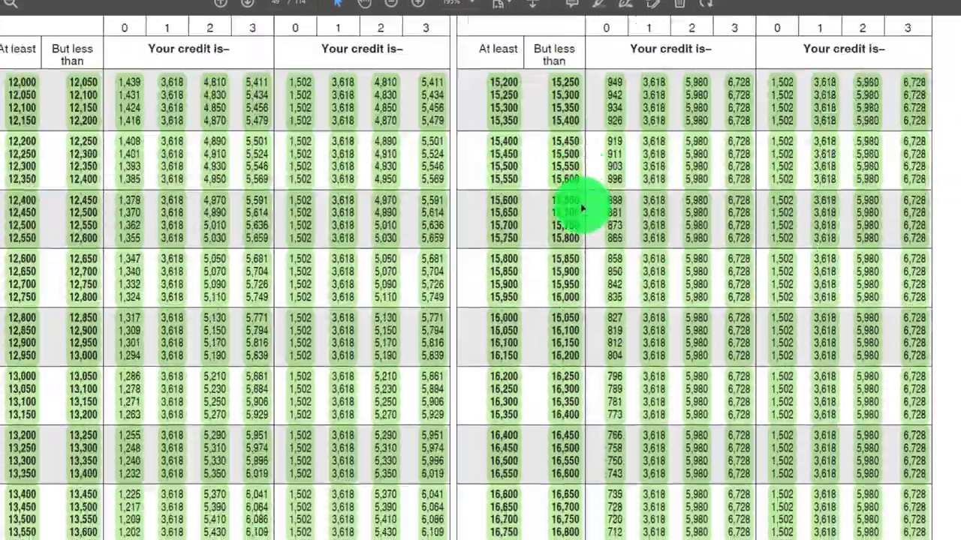
pyautogui.scroll(-2, 582, 248)
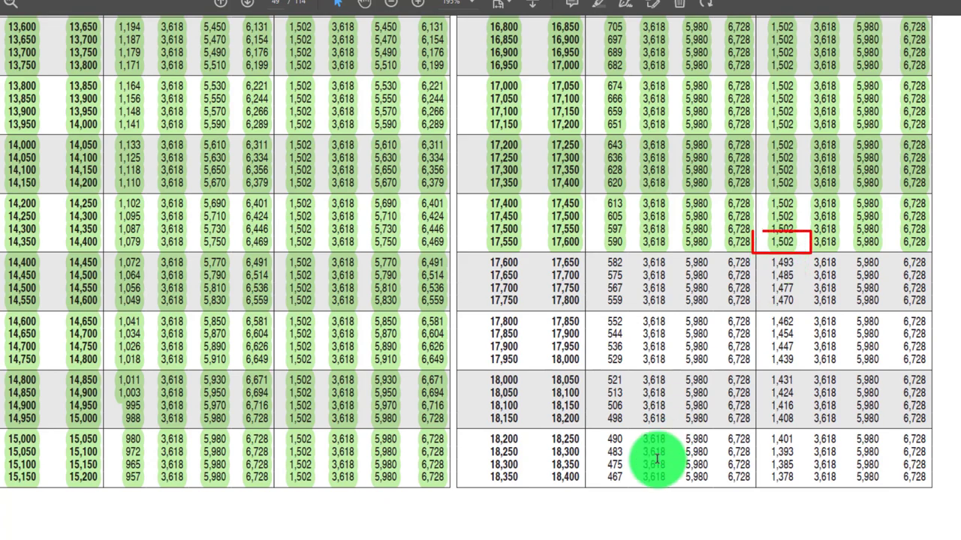
pyautogui.doubleClick(138, 109)
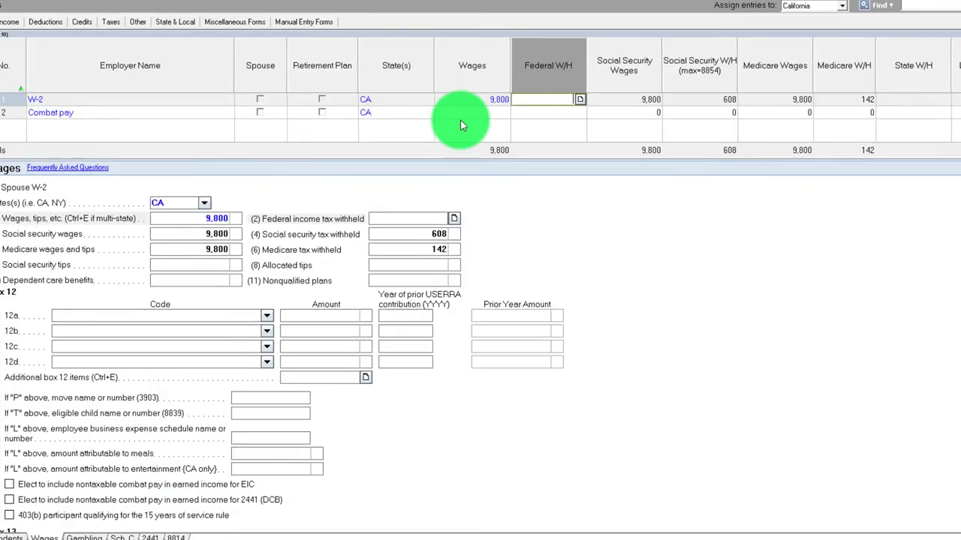
pyautogui.click(473, 101)
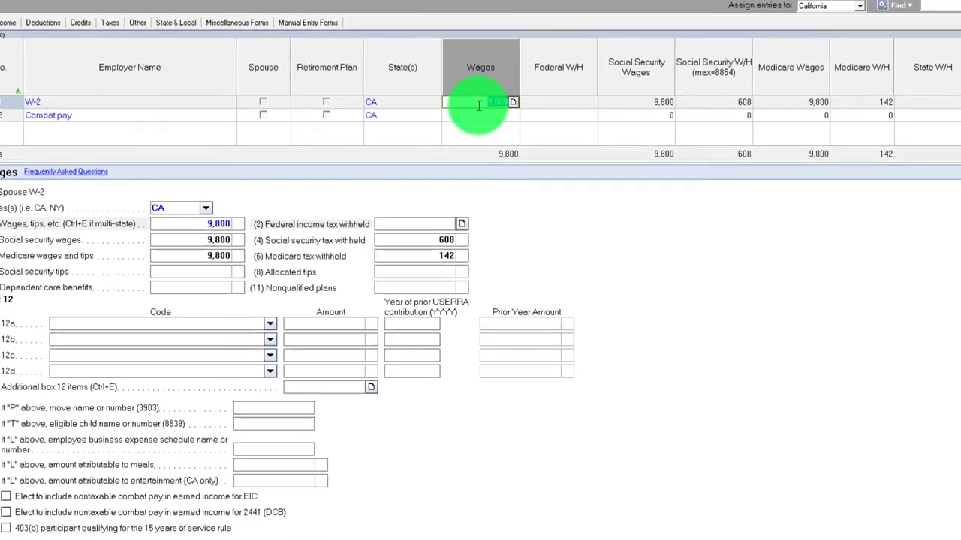
pyautogui.write('17000')
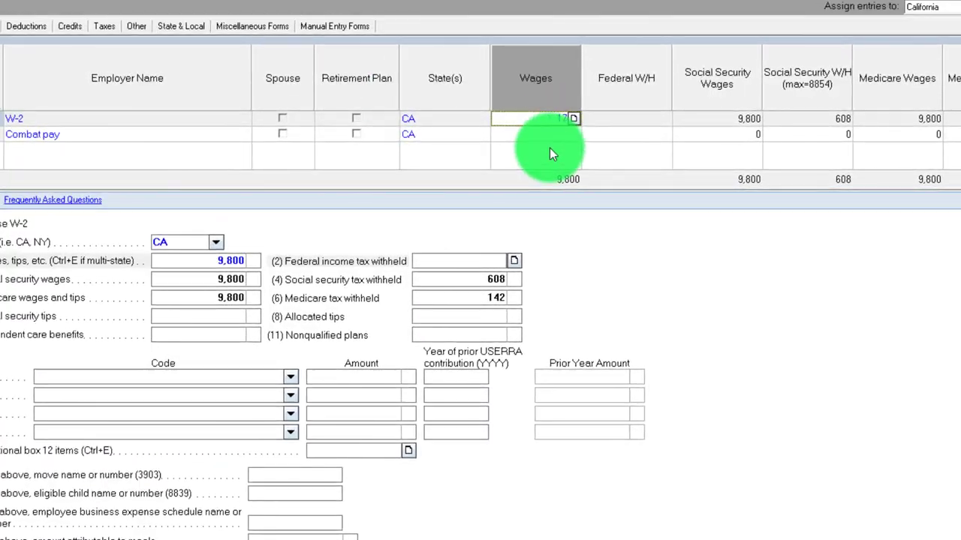
pyautogui.press('Tab')
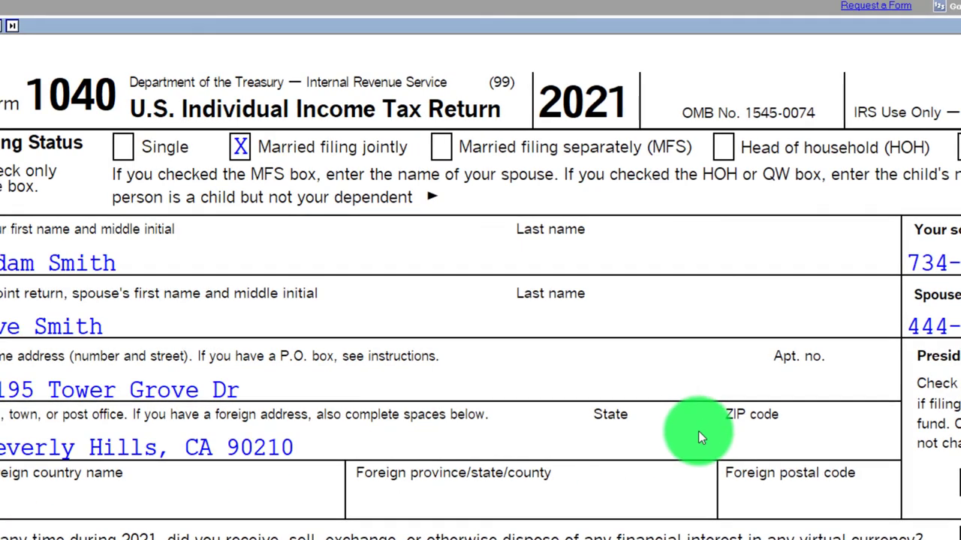
# - Review Form 1040 from the filing status down past taxable income, and set the W-2 entry's wages to 19,000
pyautogui.scroll(-5, 698, 432)
pyautogui.scroll(-5, 692, 430)
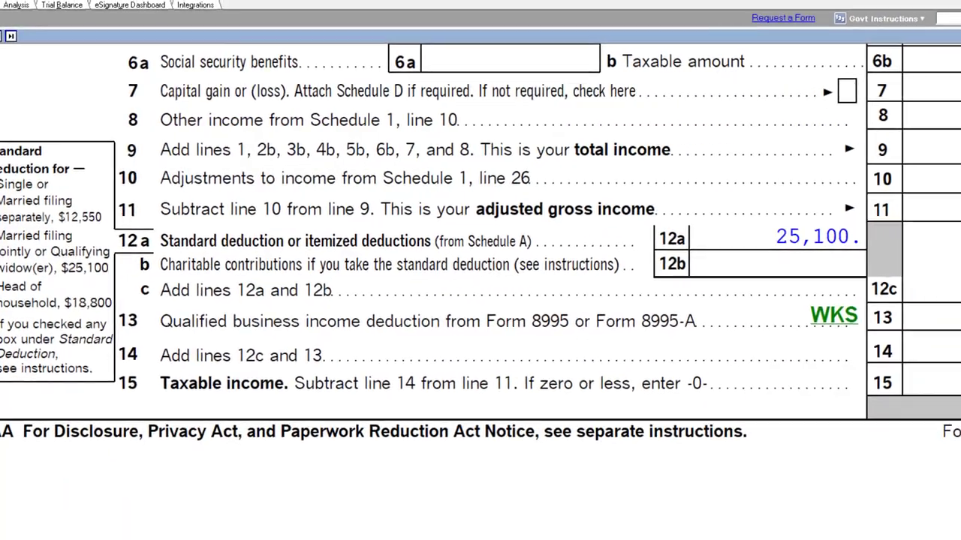
pyautogui.scroll(-10, 451, 424)
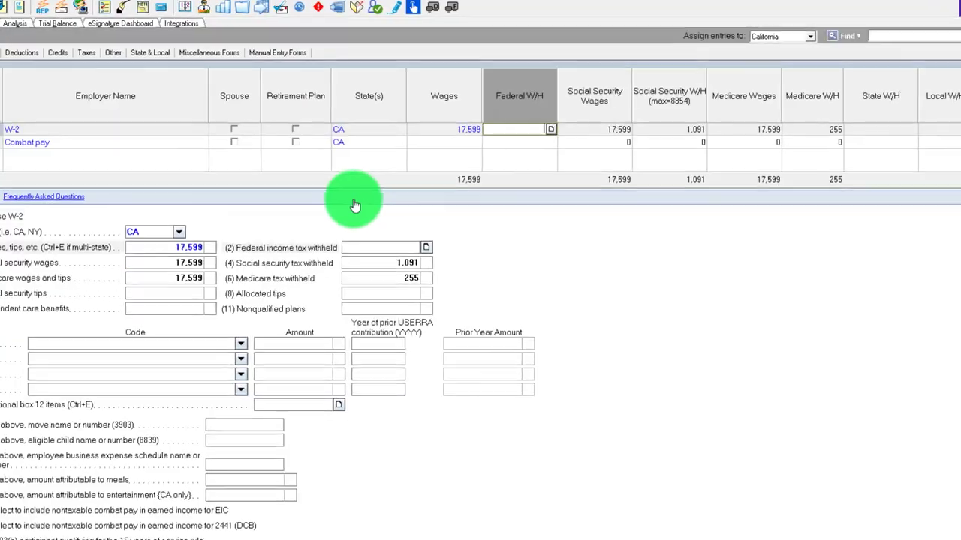
pyautogui.click(445, 139)
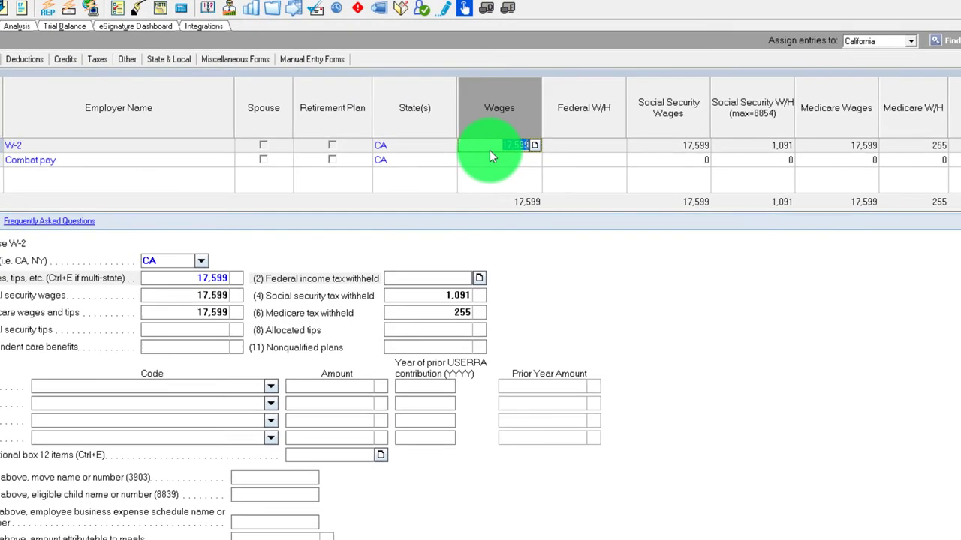
pyautogui.write('19000')
pyautogui.press('Tab')
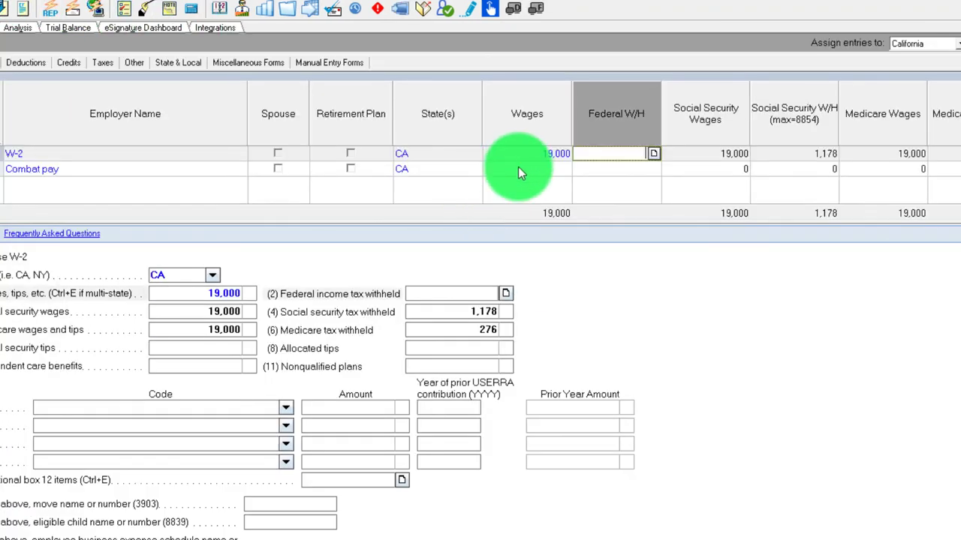
# - Test W-2 wages of 20,000 and 23,000
pyautogui.click(520, 157)
pyautogui.write('20000')
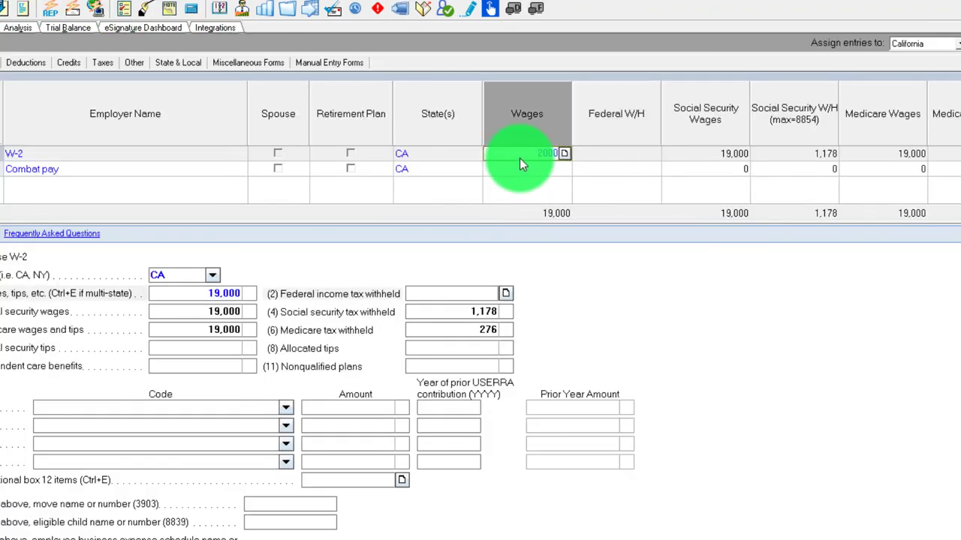
pyautogui.press('Tab')
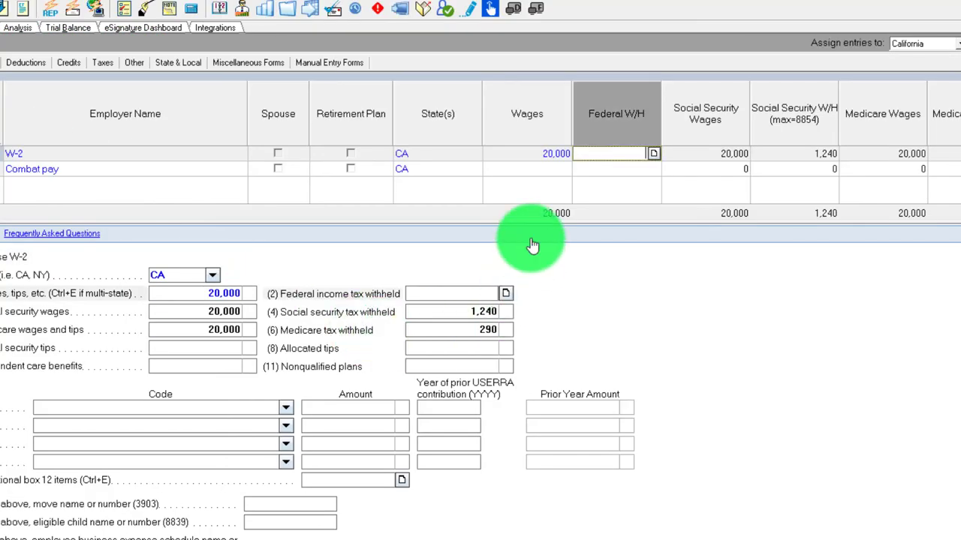
pyautogui.click(533, 154)
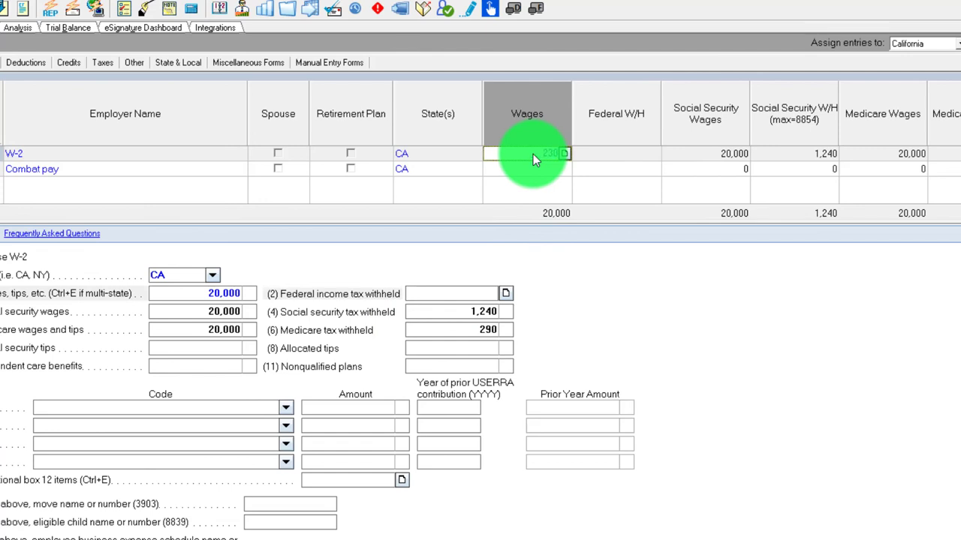
pyautogui.write('23000')
pyautogui.press('Tab')
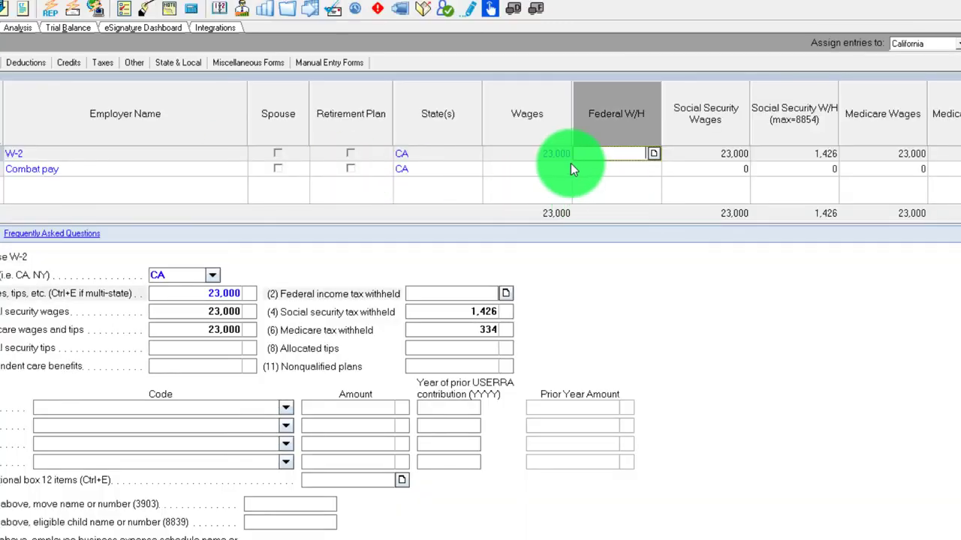
# - Raise the W-2 entry's wages to 24,000 and again to 26,000
pyautogui.click(546, 154)
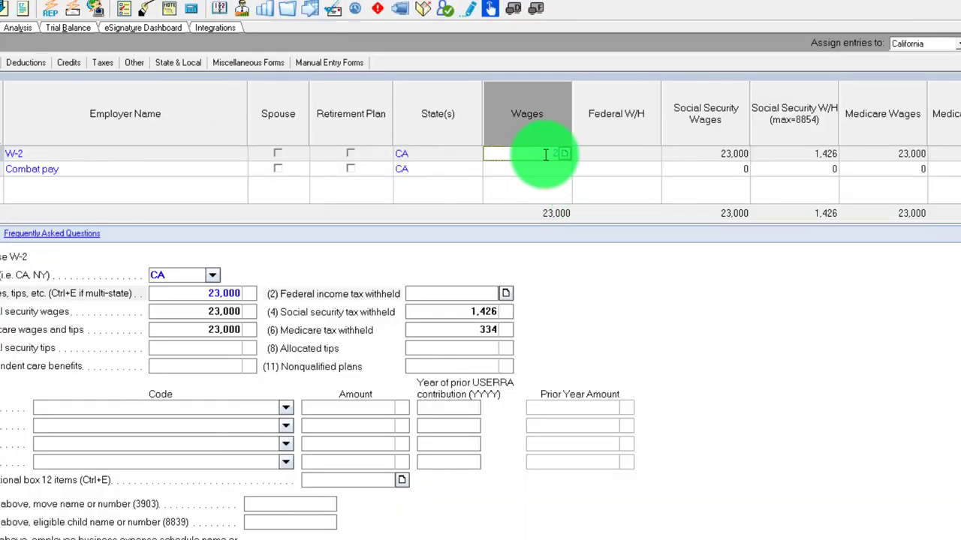
pyautogui.write('24000')
pyautogui.press('Tab')
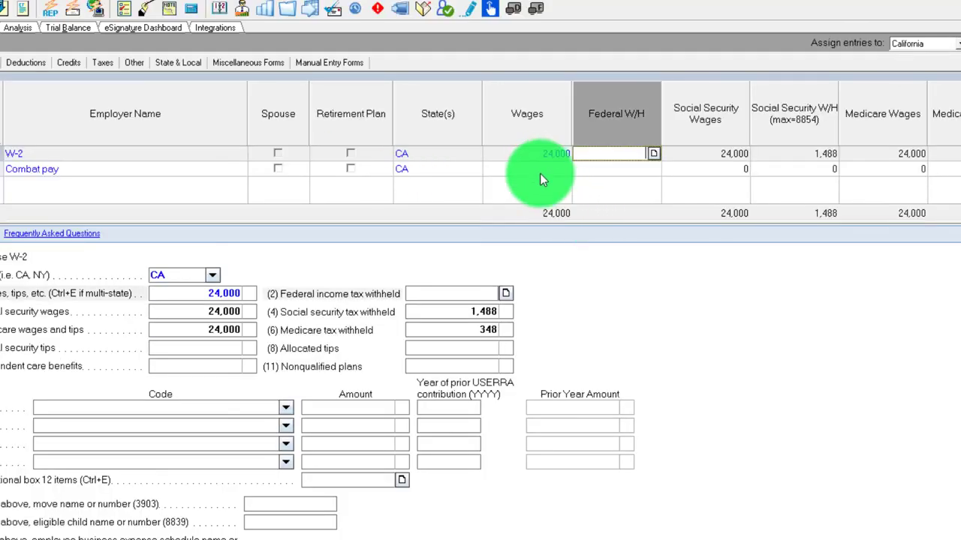
pyautogui.click(534, 155)
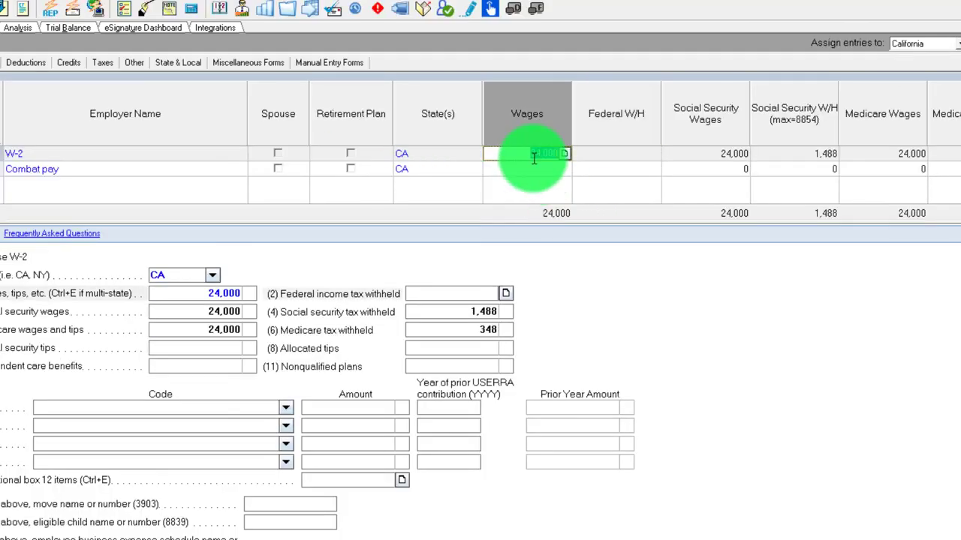
pyautogui.write('26000')
pyautogui.press('Tab')
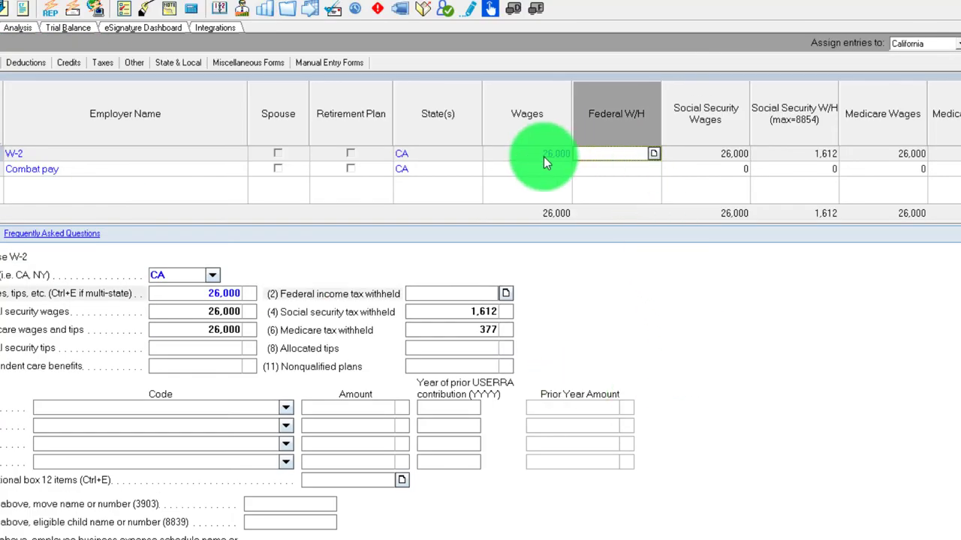
# - Set the W-2 entry's wages to 27,400
pyautogui.click(542, 155)
pyautogui.press('BackSpace')
pyautogui.write('27,400')
pyautogui.press('Tab')
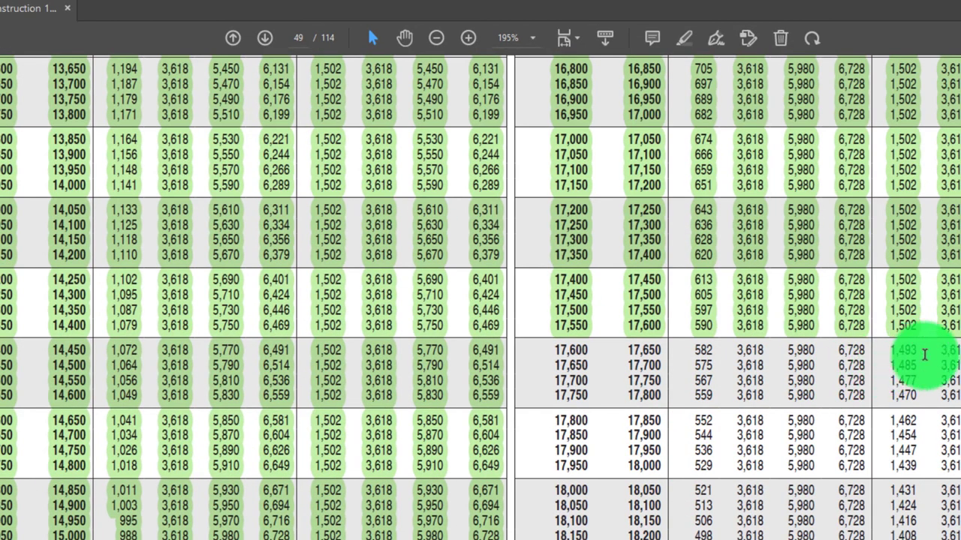
# - Look back through the EIC table to the start of the maximum credit range, and set the W-2 entry's wages to 9,800
pyautogui.scroll(5, 925, 355)
pyautogui.scroll(12, 925, 356)
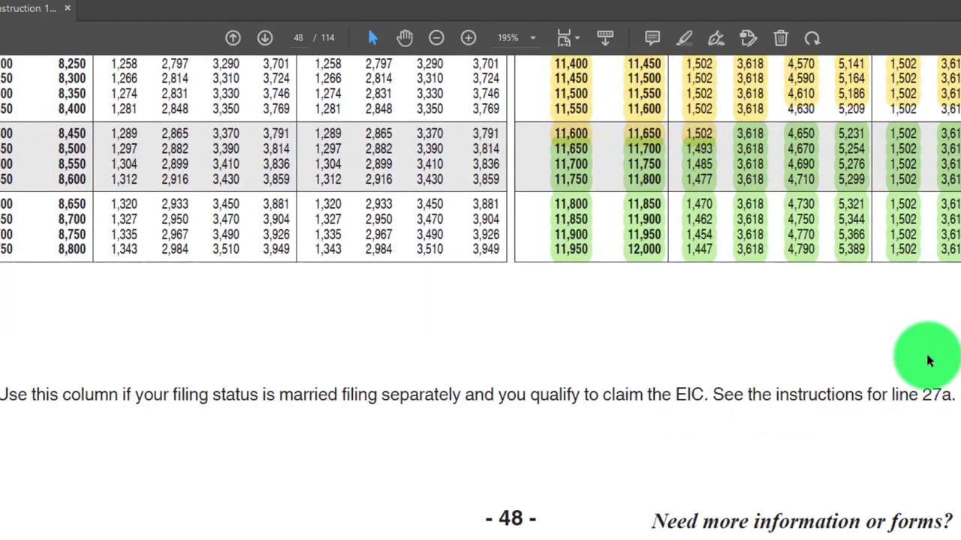
pyautogui.scroll(3, 927, 355)
pyautogui.scroll(8, 933, 398)
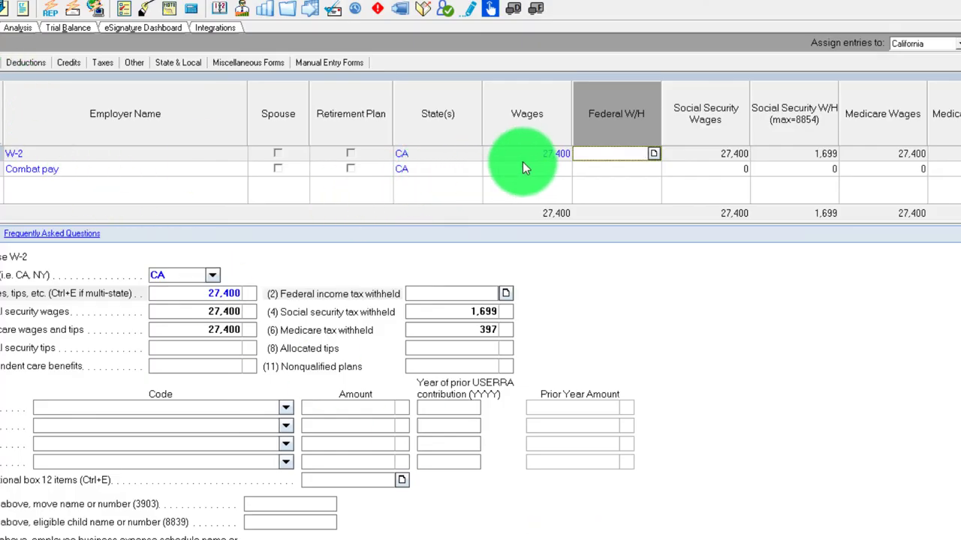
pyautogui.click(522, 162)
pyautogui.click(523, 153)
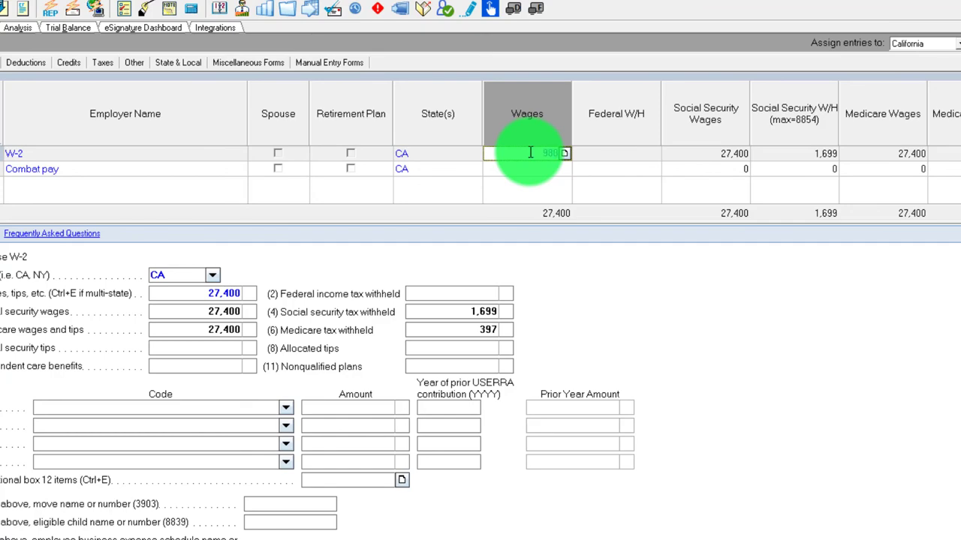
pyautogui.press('Tab')
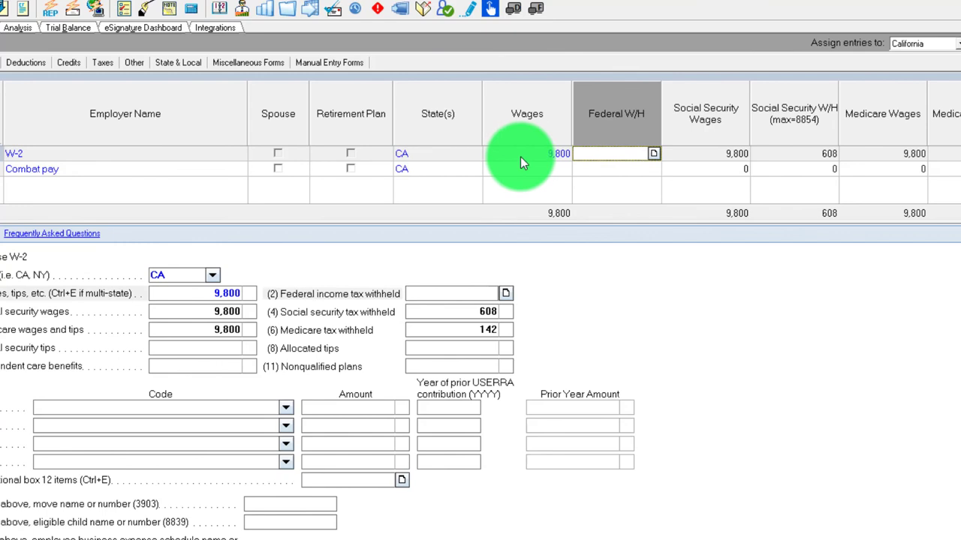
# - Lower the W-2 entry's wages to 7,000 and again to 6,000
pyautogui.click(520, 157)
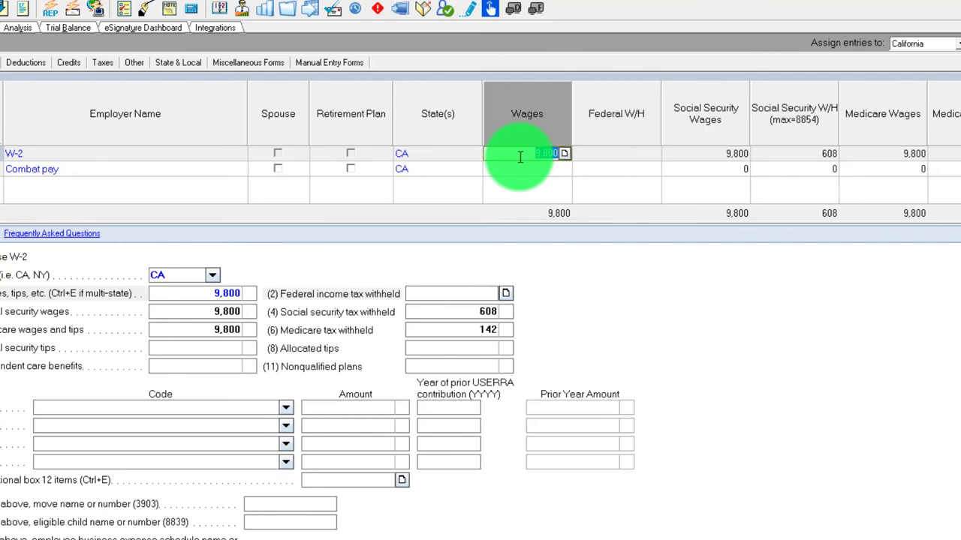
pyautogui.write('7,000')
pyautogui.press('Tab')
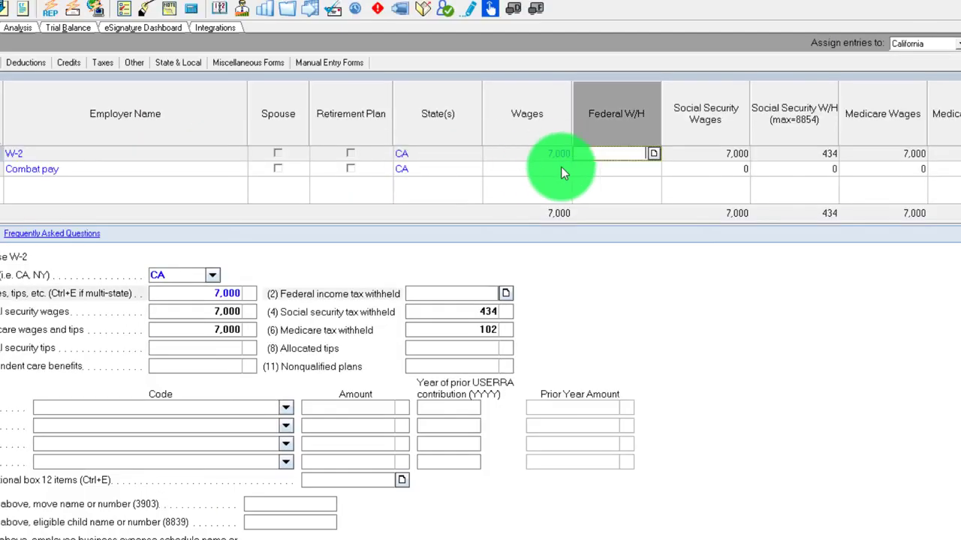
pyautogui.click(555, 156)
pyautogui.write('6,00')
pyautogui.write('000')
pyautogui.press('Tab')
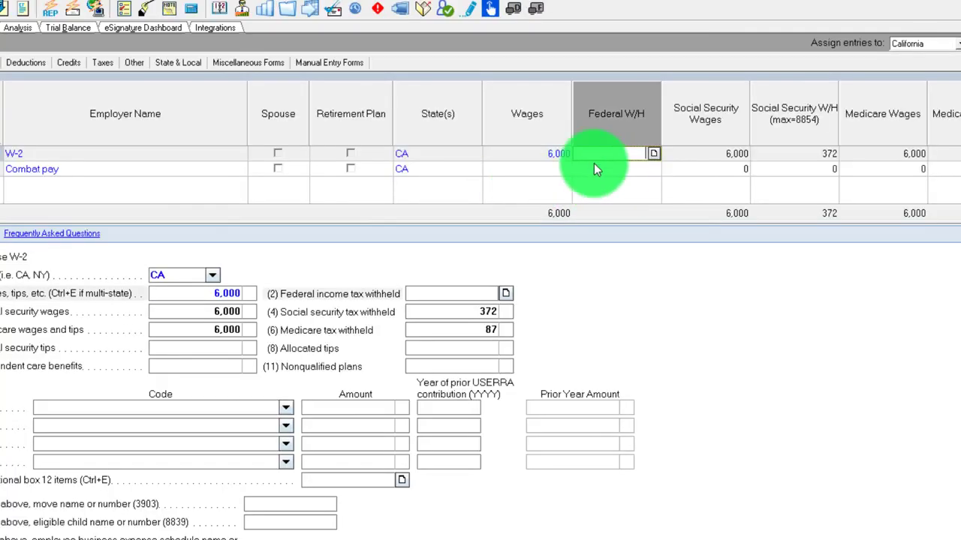
# - Lower the W-2 entry's wages to 5,000 and again to 4,000
pyautogui.click(557, 156)
pyautogui.write('5,000')
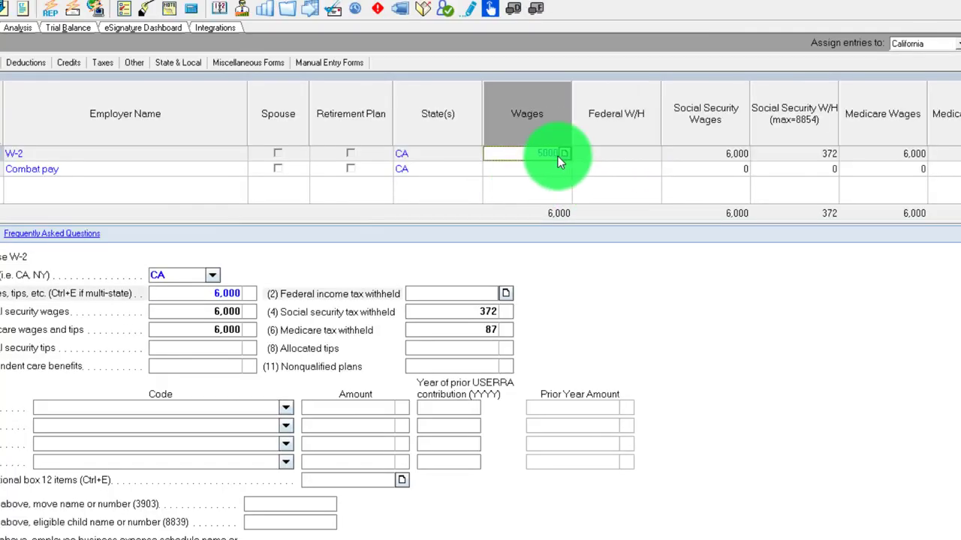
pyautogui.press('Tab')
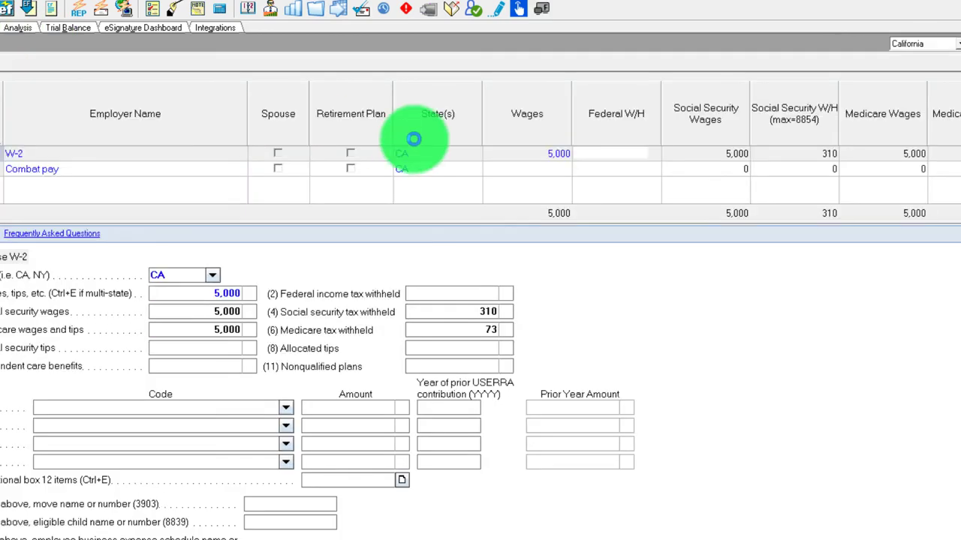
pyautogui.click(559, 155)
pyautogui.write('4000')
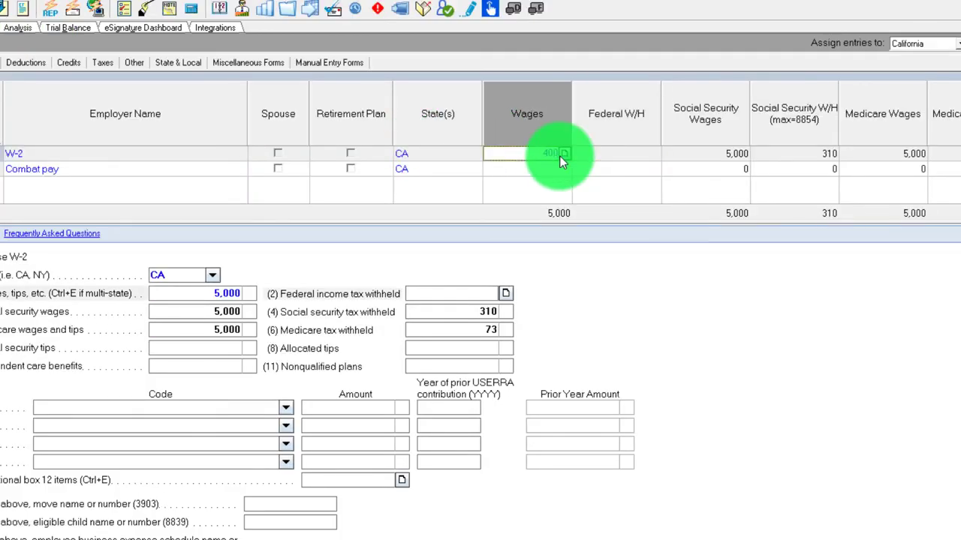
pyautogui.press('Tab')
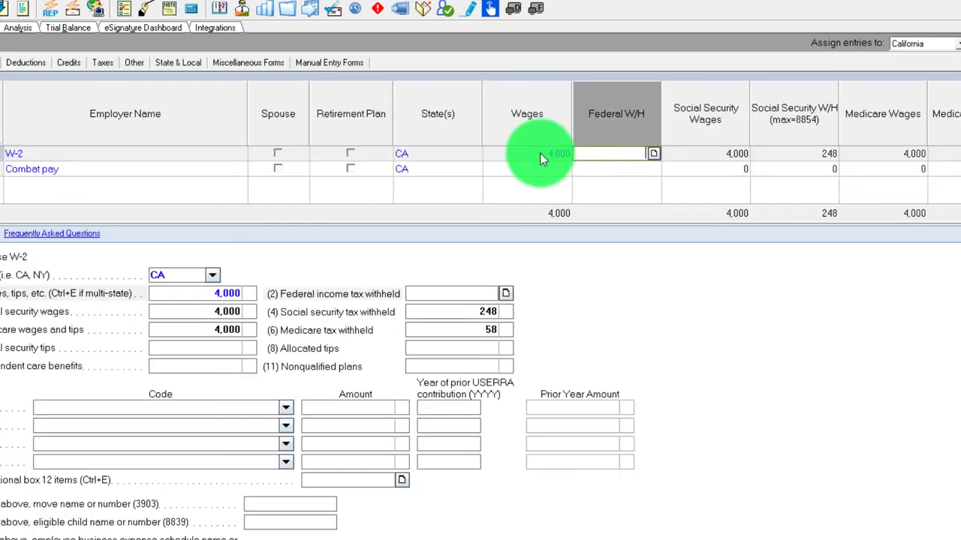
# - Lower the W-2 entry's wages to 3,000 and again to 2,000
pyautogui.click(540, 153)
pyautogui.write('3,000')
pyautogui.press('Tab')
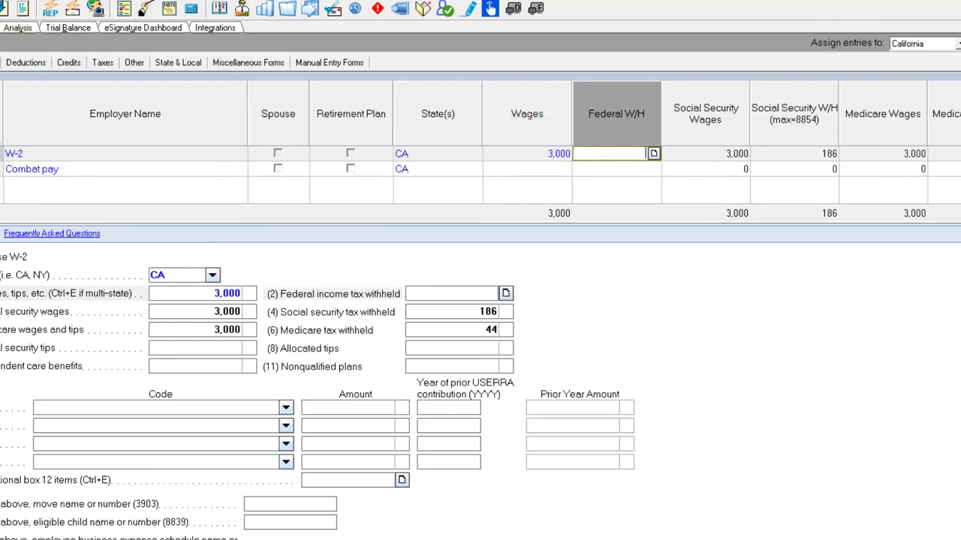
pyautogui.click(297, 214)
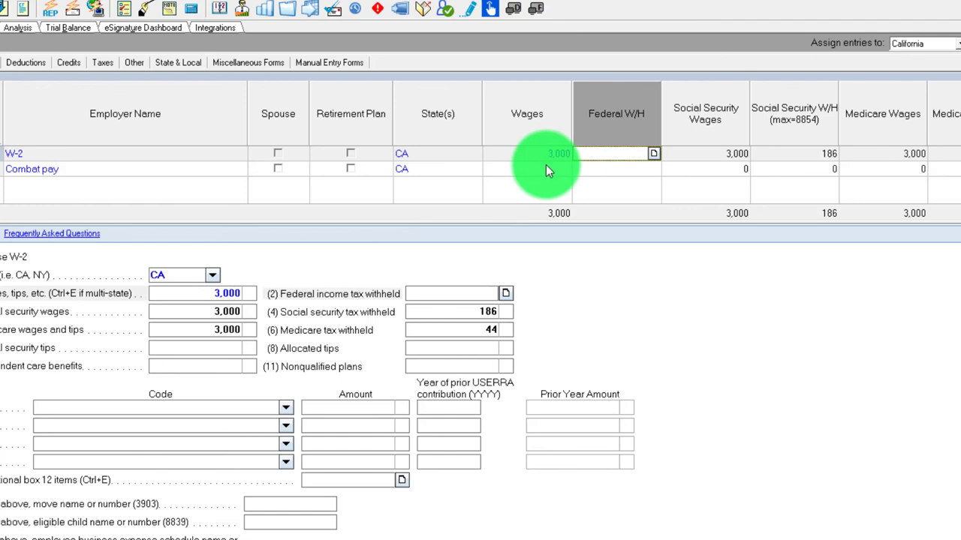
pyautogui.click(540, 153)
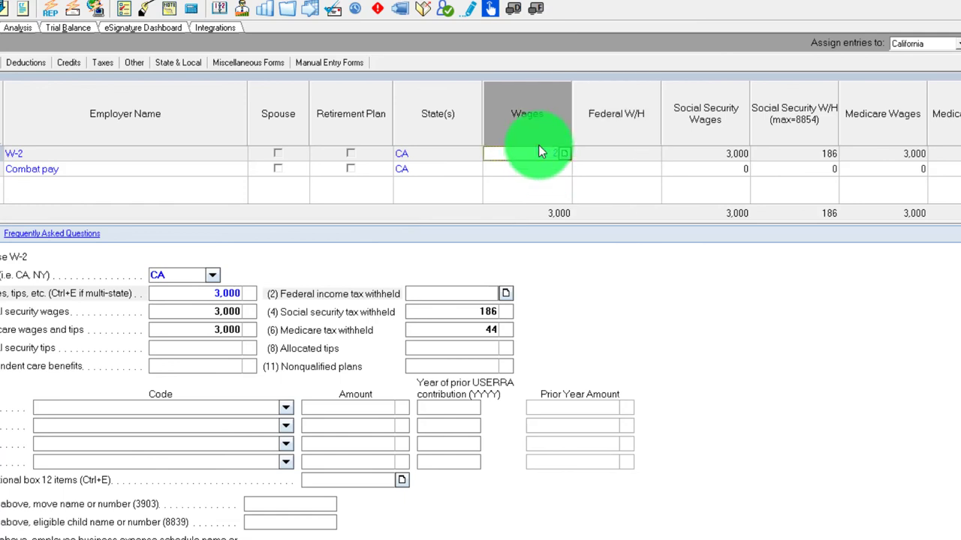
pyautogui.write('2000')
pyautogui.press('Tab')
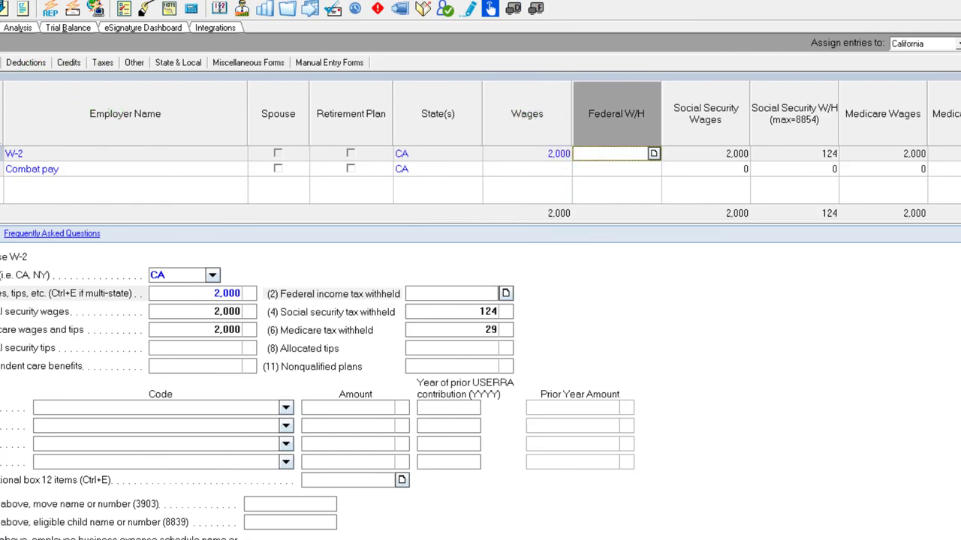
pyautogui.press('Escape')
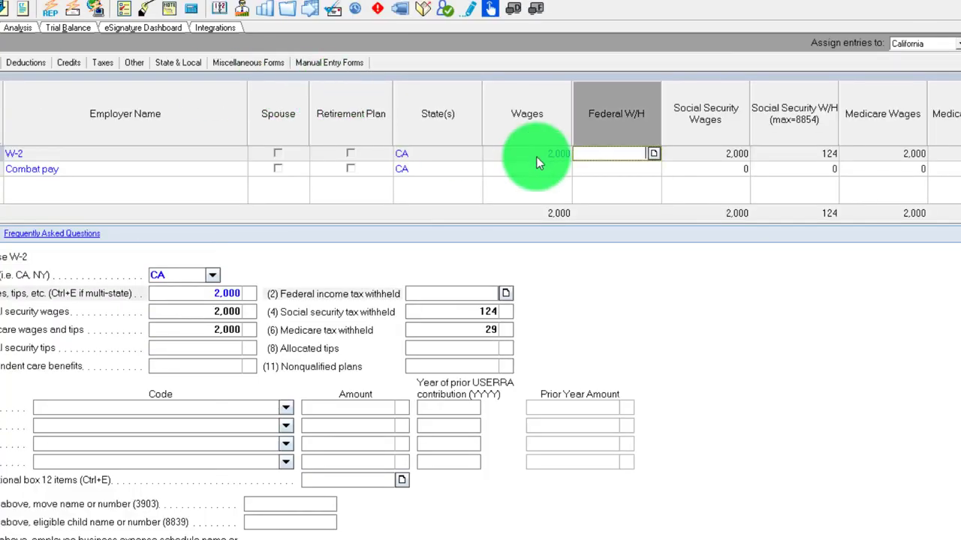
# - Set the W-2 entry's wages to 1,000 and check the earned income credit on line 27a of the tax form
pyautogui.click(538, 153)
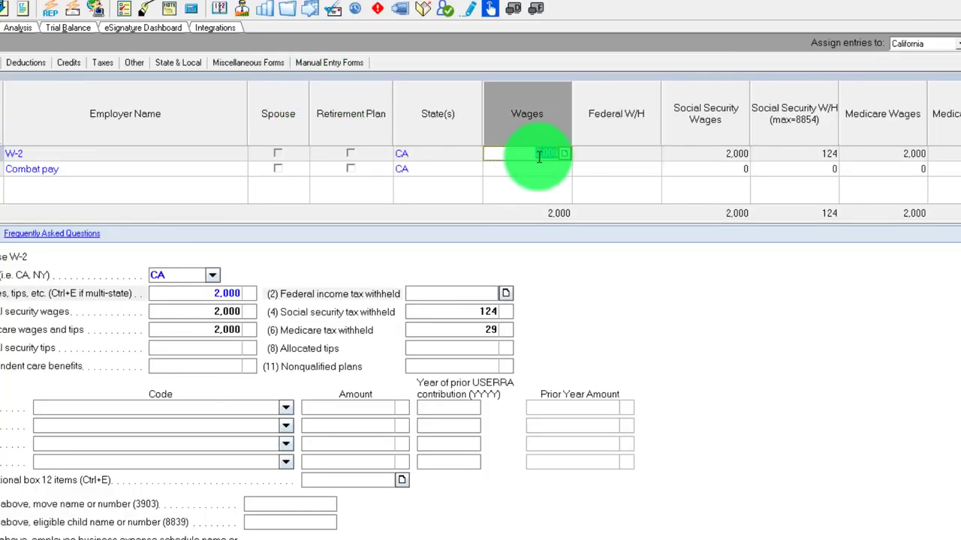
pyautogui.write('1000')
pyautogui.press('Tab')
pyautogui.click(26, 62)
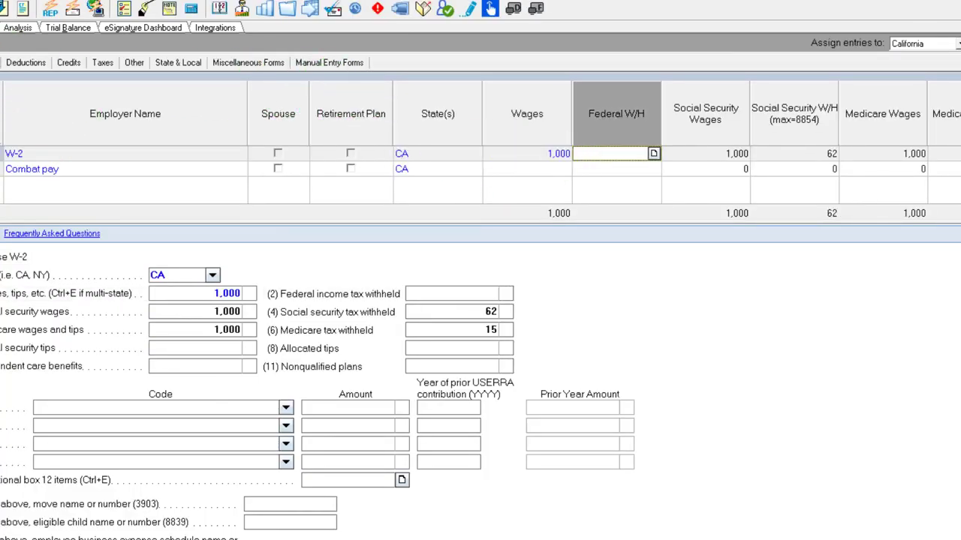
pyautogui.press('Escape')
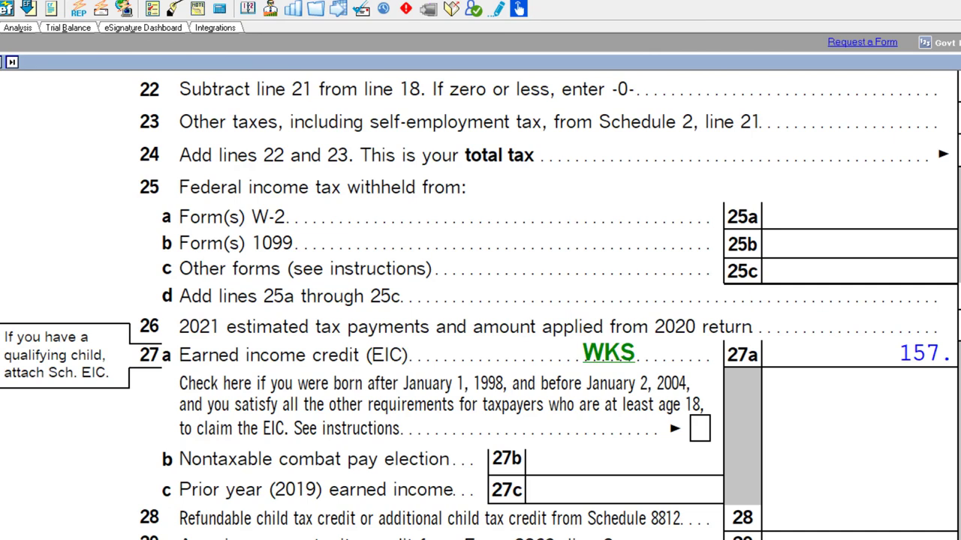
# - Return to the wage entries, set the W-2 entry's wages to 0 and view line 27a again
pyautogui.press('Escape')
pyautogui.click(532, 156)
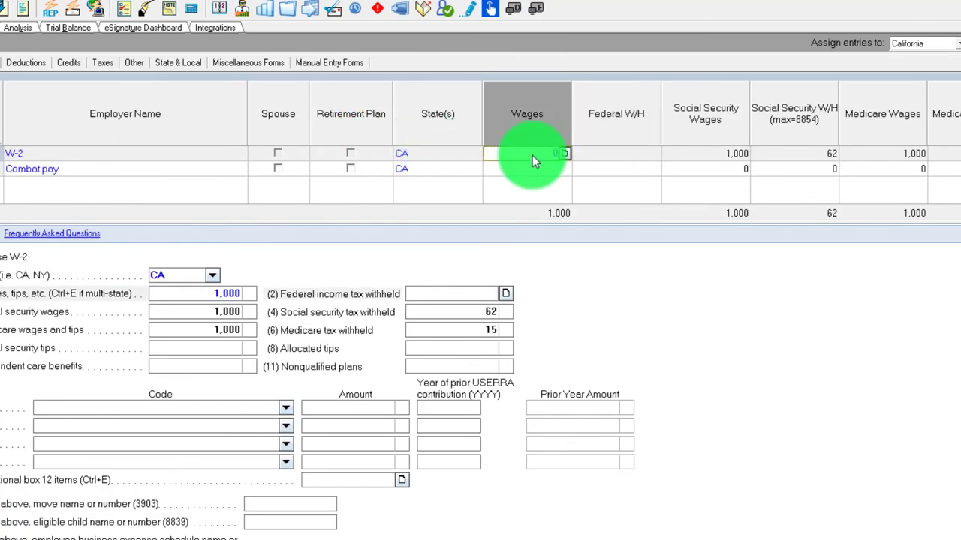
pyautogui.press('Escape')
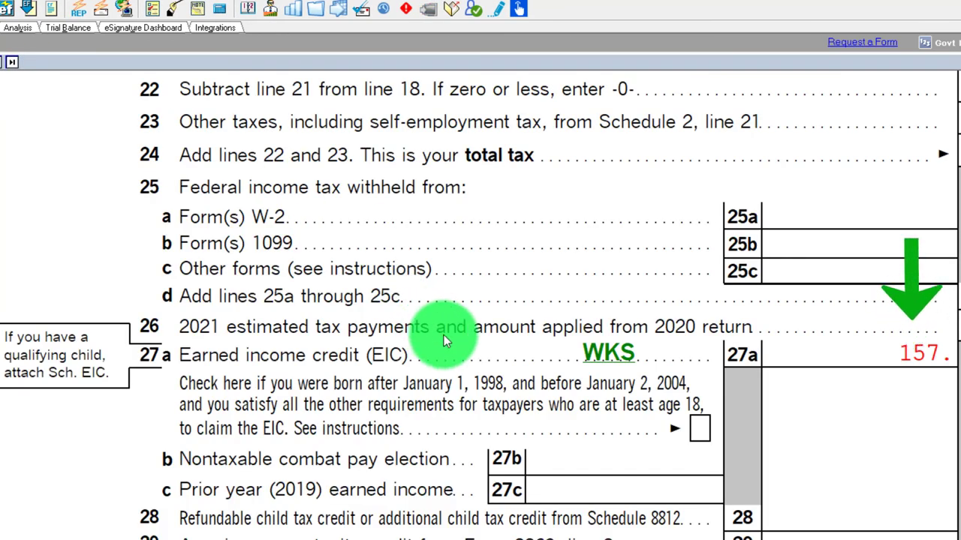